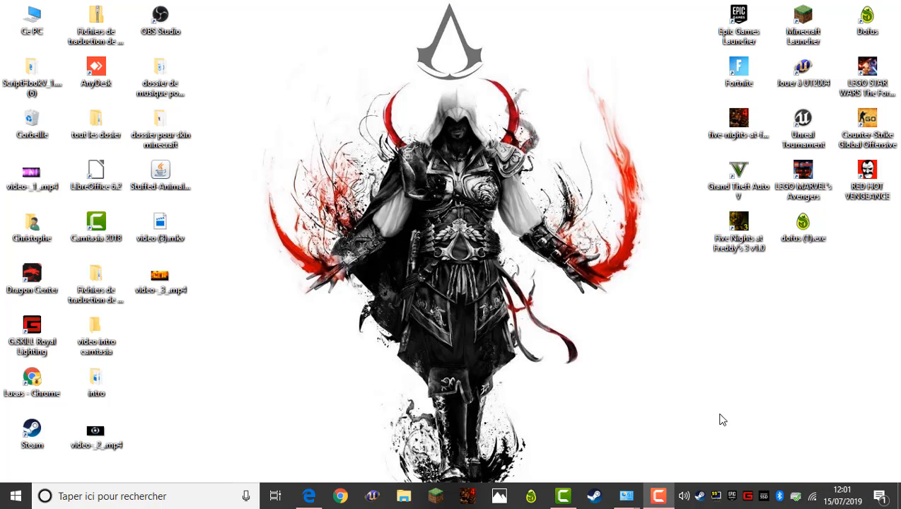
left_click(660, 496)
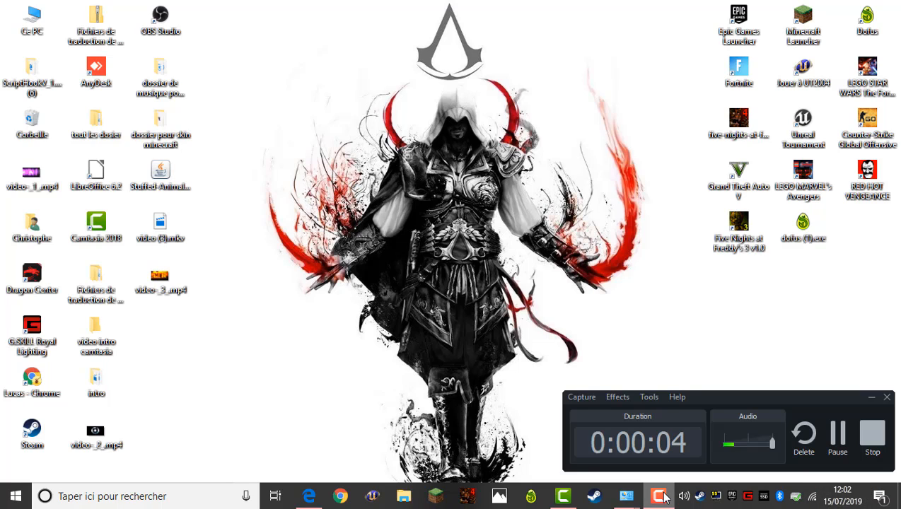
left_click(661, 497)
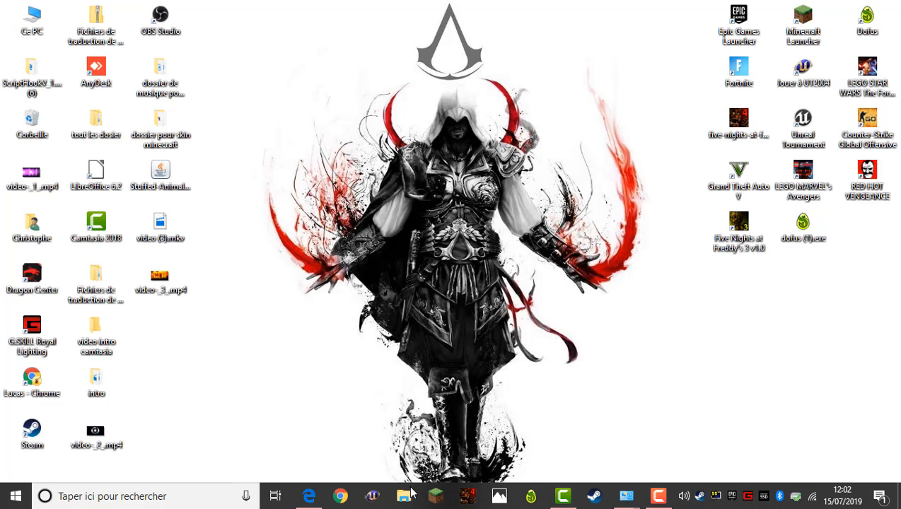
left_click(562, 496)
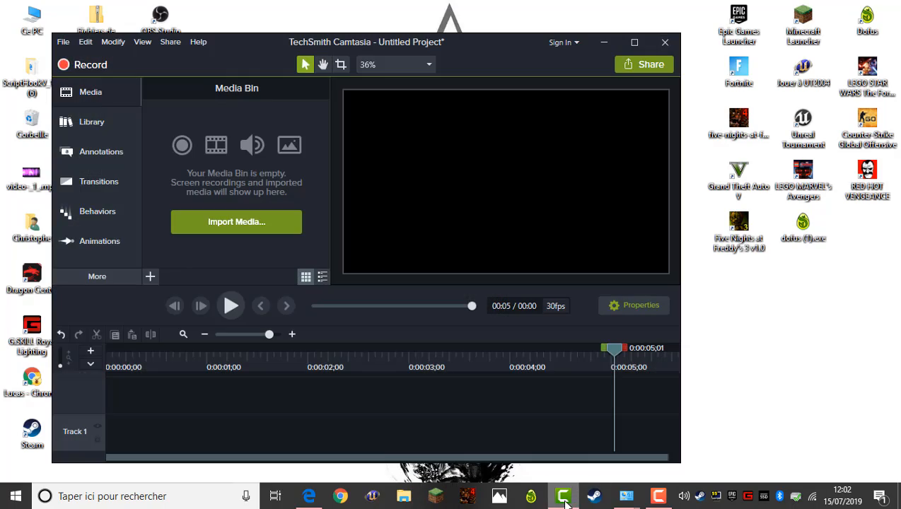
left_click(601, 47)
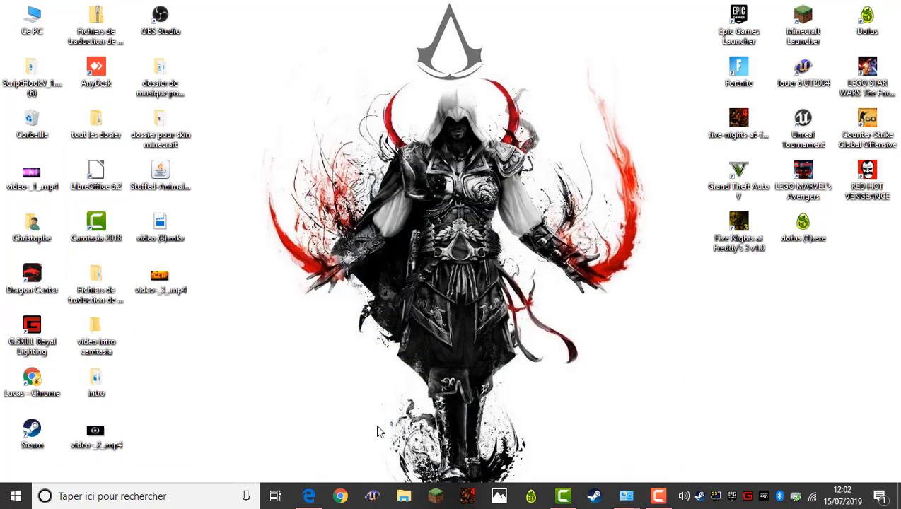
Switch to Microsoft Edge, close the YouTube video page and load Google in a new tab
left_click(309, 496)
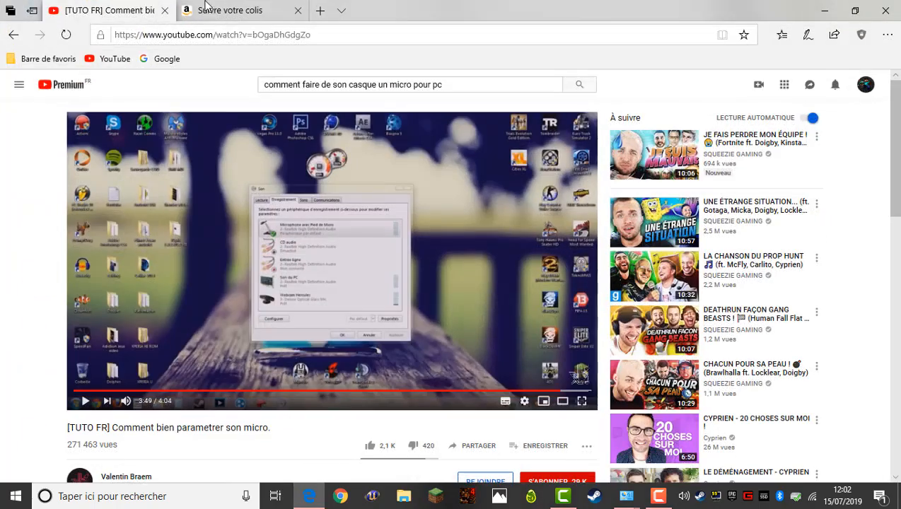
left_click(318, 10)
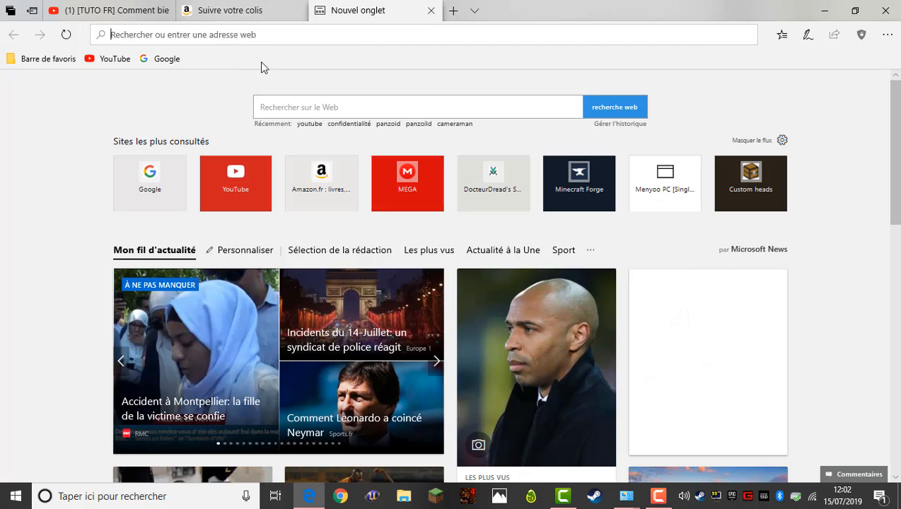
left_click(169, 17)
left_click(165, 11)
left_click(318, 10)
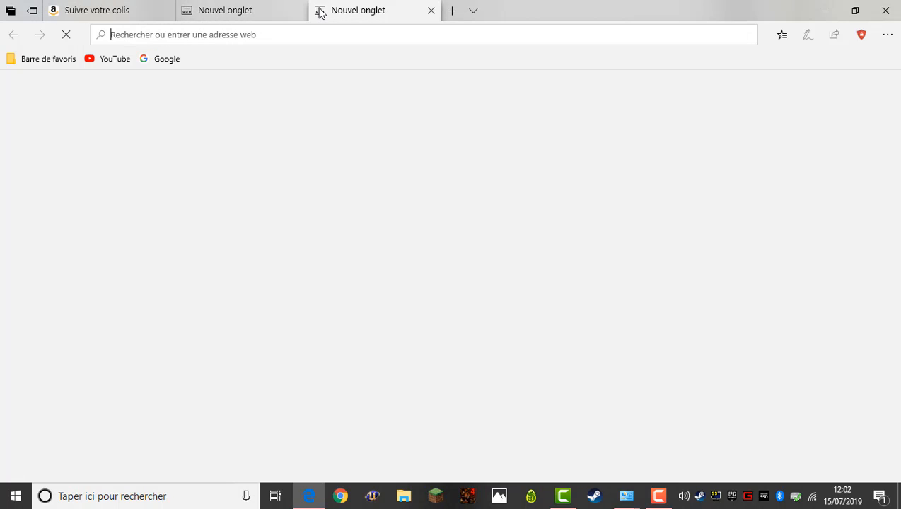
left_click(98, 15)
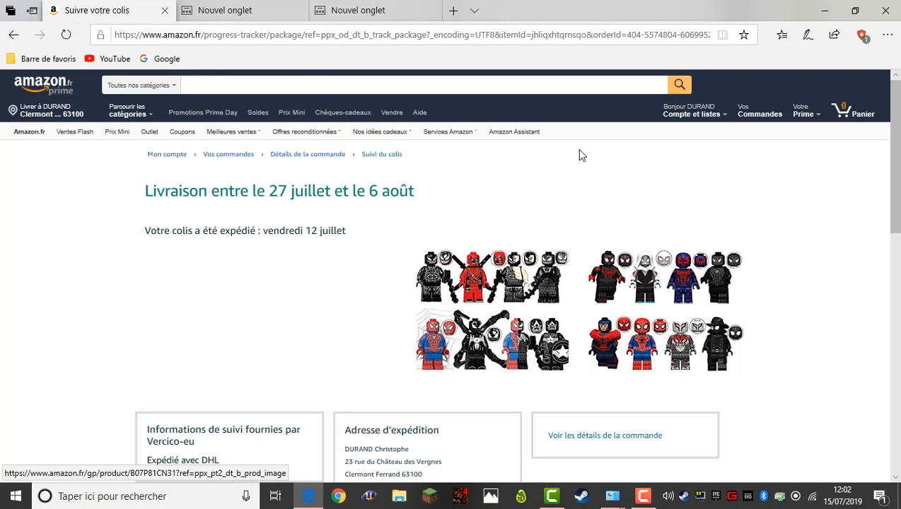
left_click(235, 14)
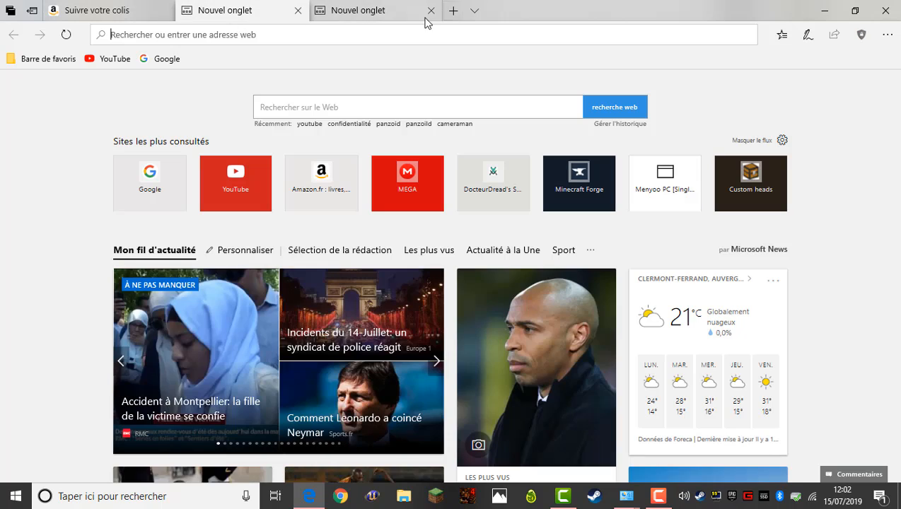
left_click(431, 11)
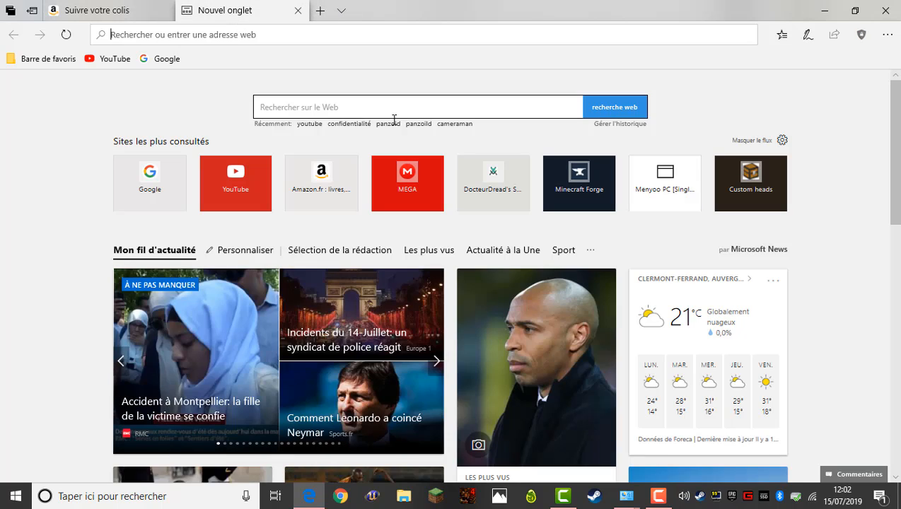
left_click(166, 59)
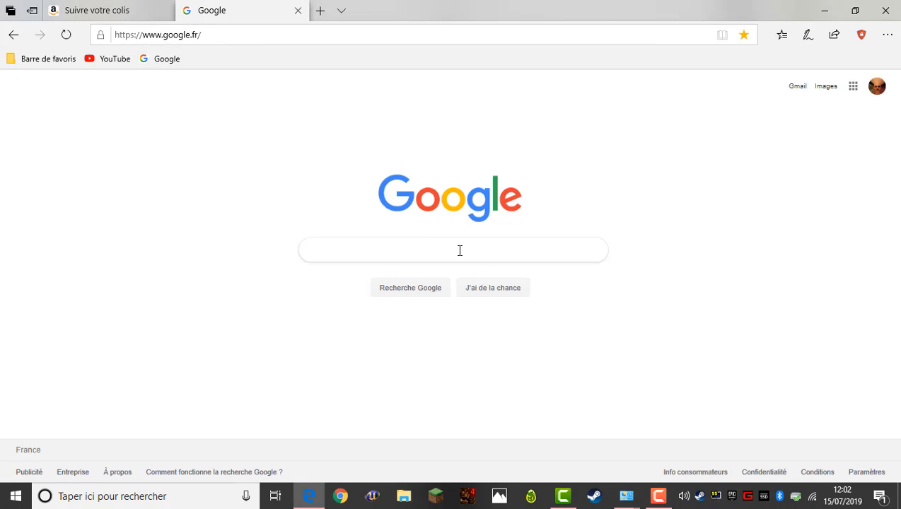
Search Google for "camtasia studio 2018"
left_click(459, 250)
type("cam")
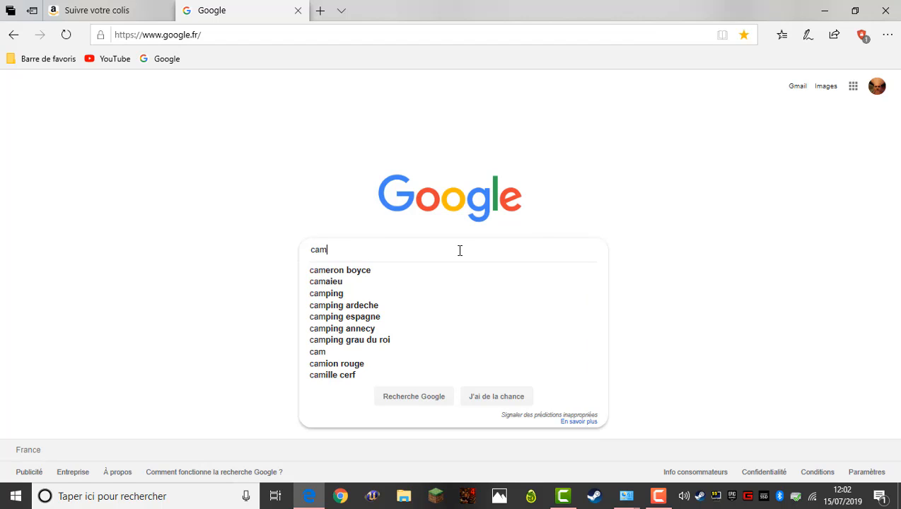
type("tasia ")
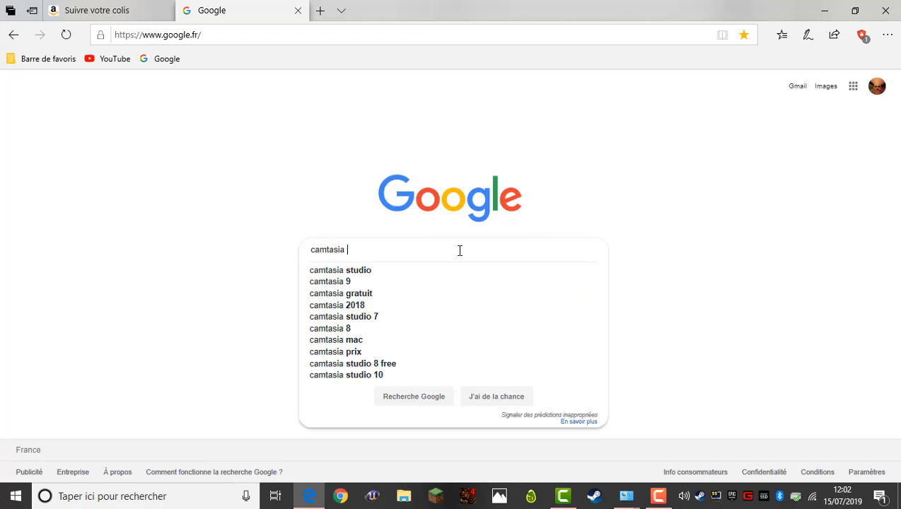
type("stud")
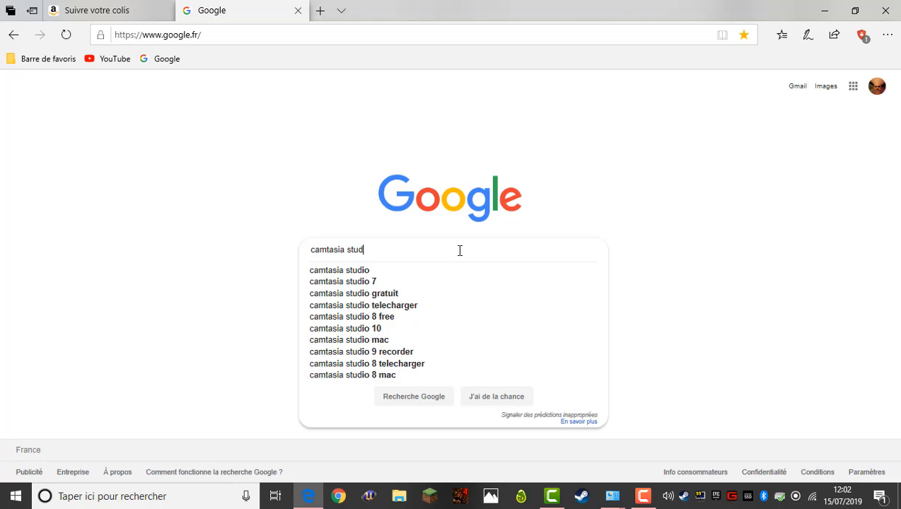
type("io 2018")
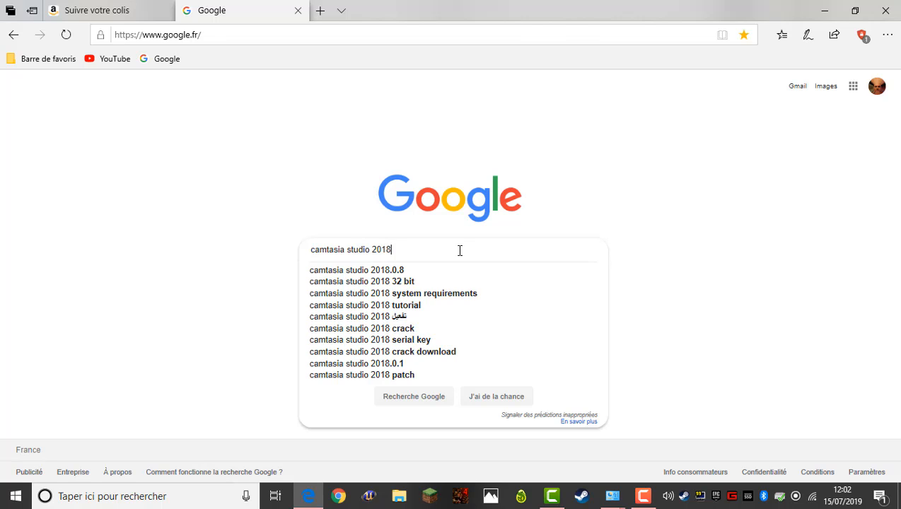
key("Return")
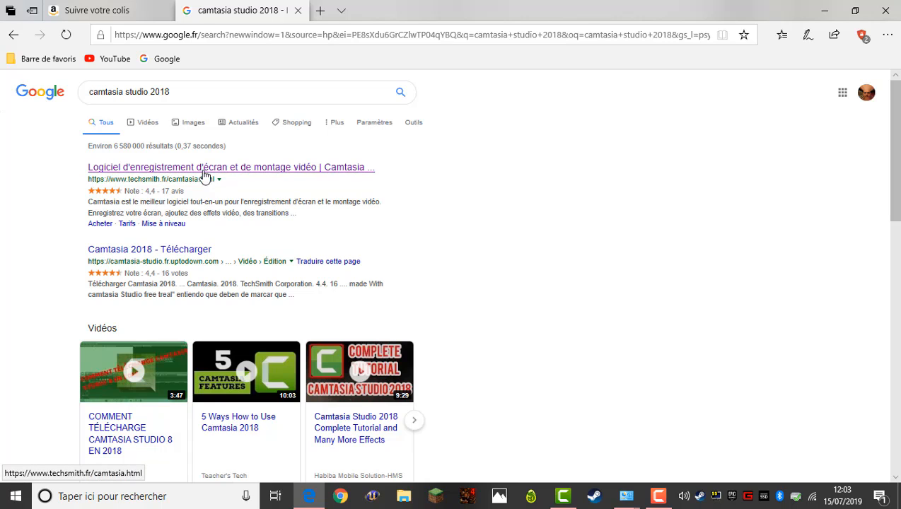
Look over the TechSmith Camtasia page from the first search result and close it
left_click(321, 172)
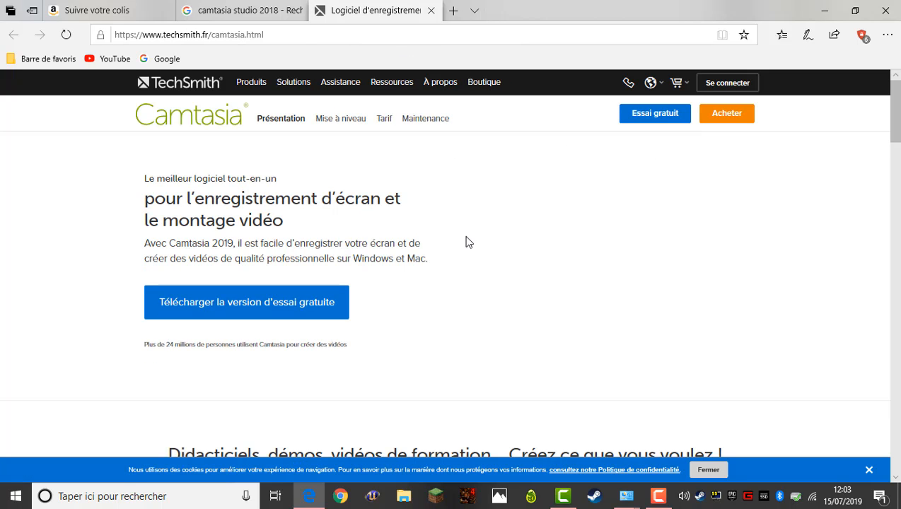
scroll(426, 236, "down", 10)
scroll(417, 241, "up", 10)
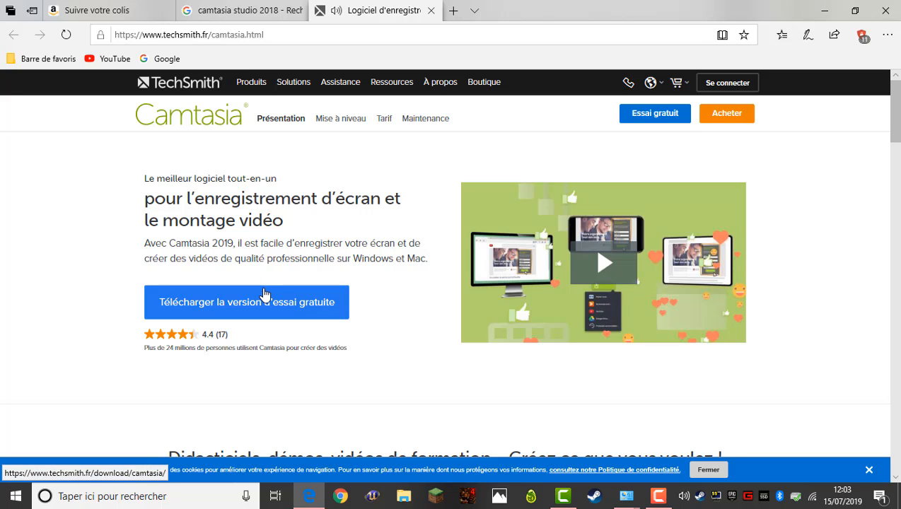
left_click(430, 10)
Open the Uptodown result "Camtasia 2018 - Télécharger" and go to the download page of its latest version
left_click(169, 320)
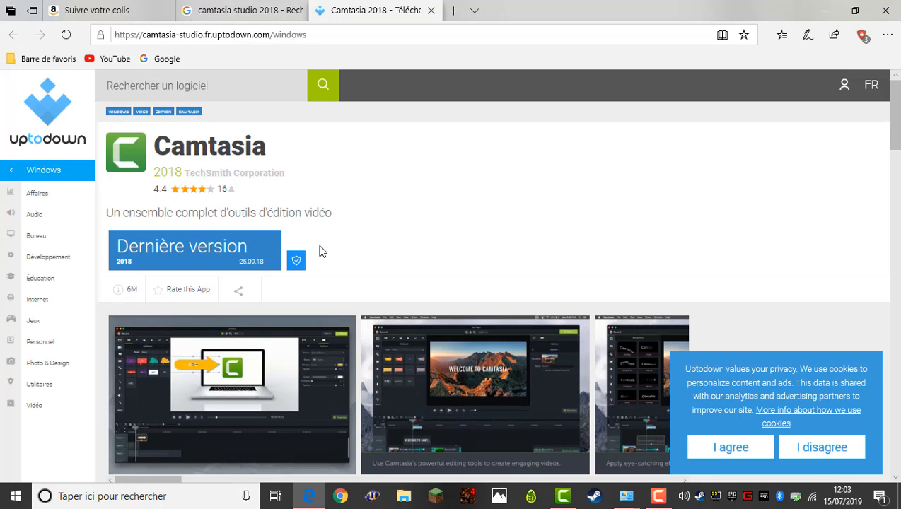
scroll(322, 251, "down", 3)
scroll(320, 253, "down", 5)
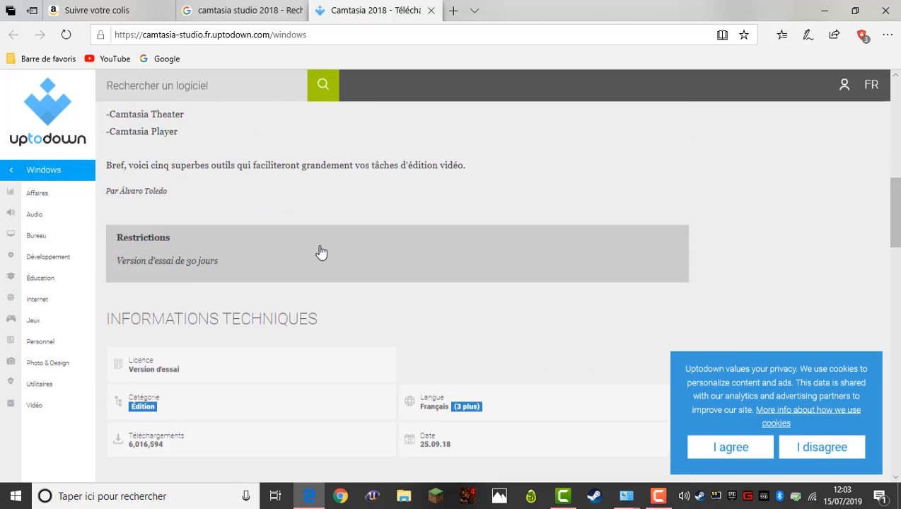
scroll(321, 253, "up", 8)
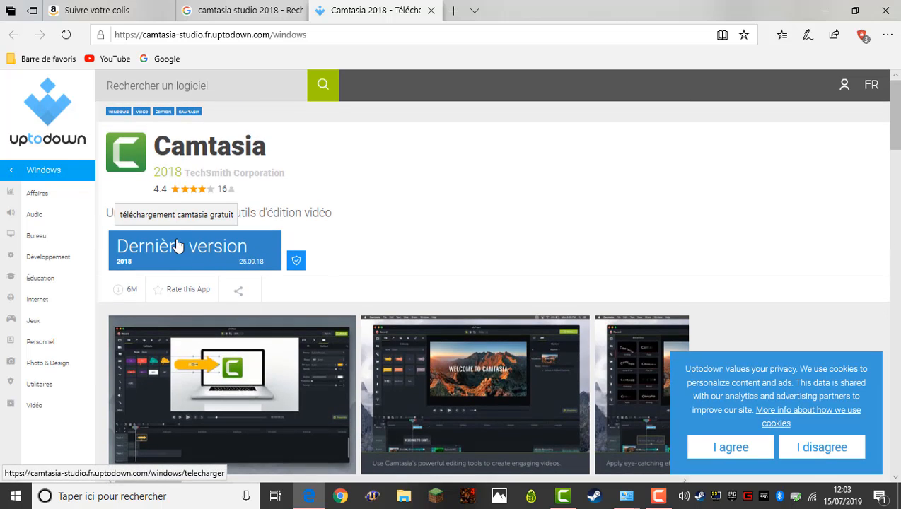
left_click(250, 262)
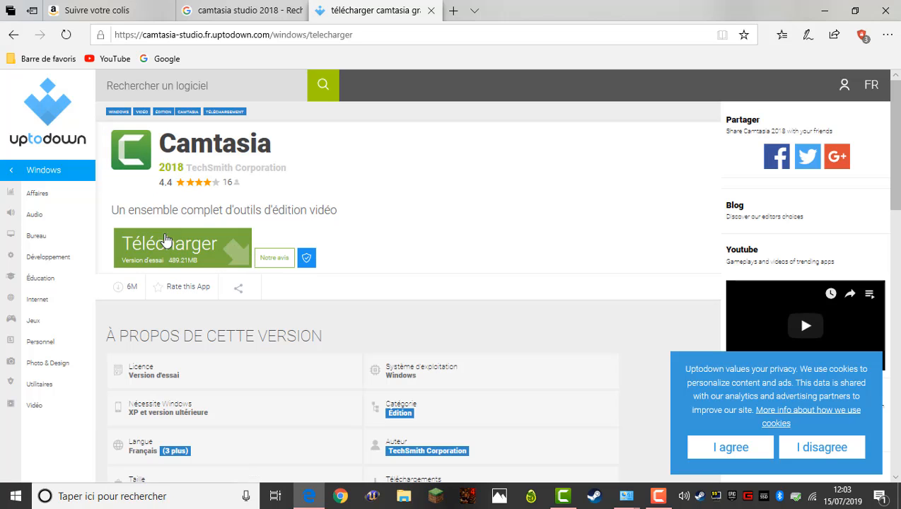
Return to the Google results, view TechSmith's Camtasia page with its free trial option again and close it
left_click(7, 34)
left_click(244, 9)
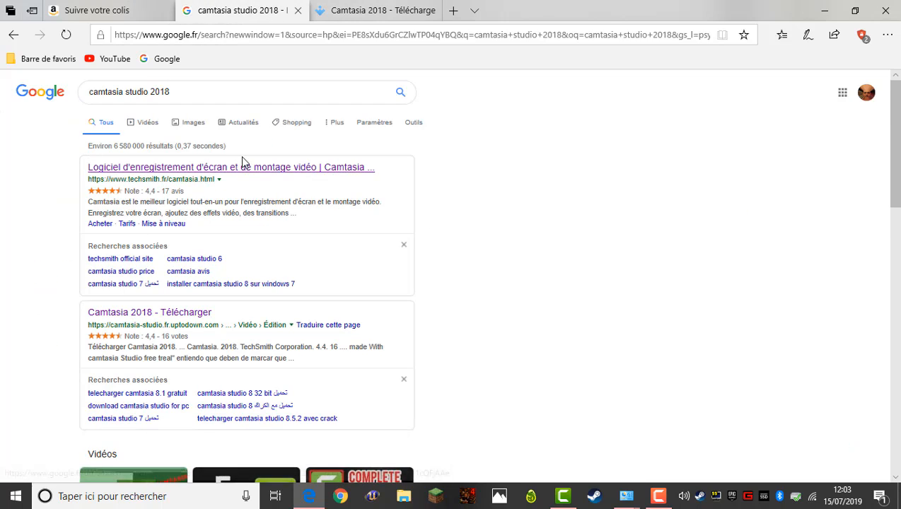
left_click(199, 169)
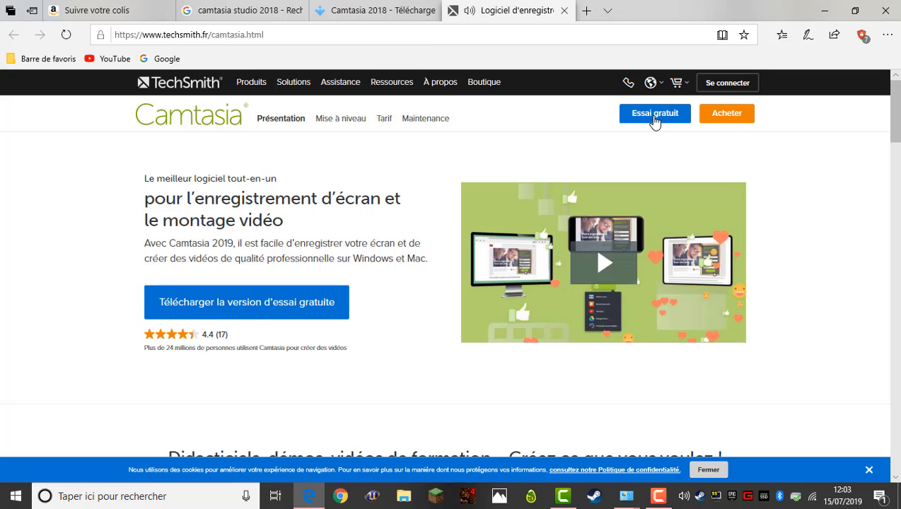
left_click(563, 11)
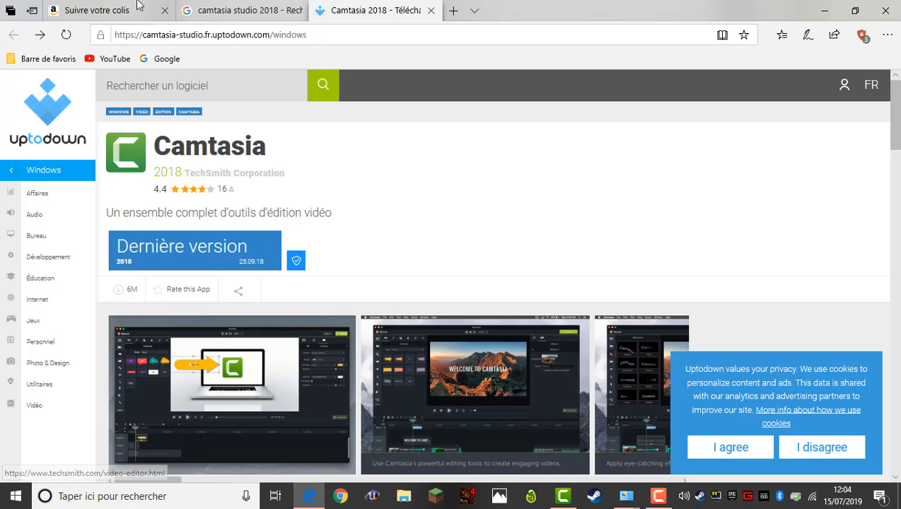
Go back to the Uptodown Camtasia 2018 page and reopen the latest version's download page
left_click(240, 11)
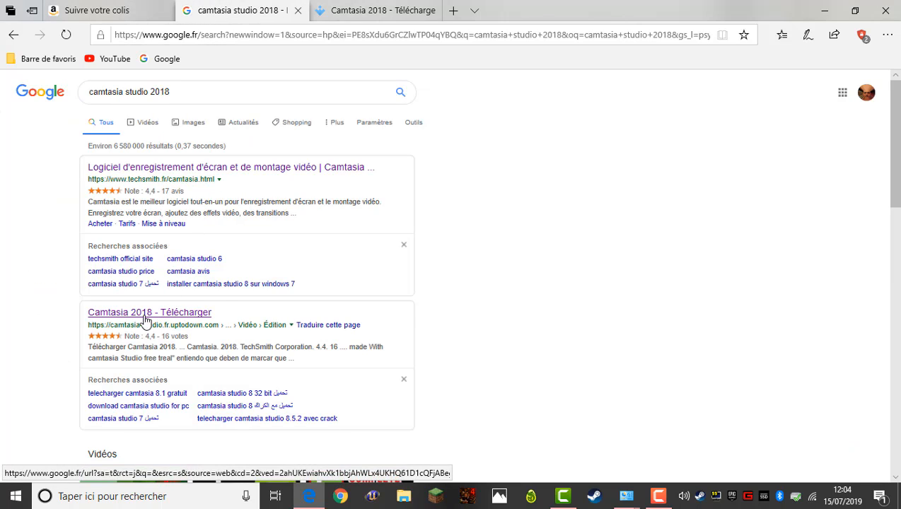
left_click(327, 7)
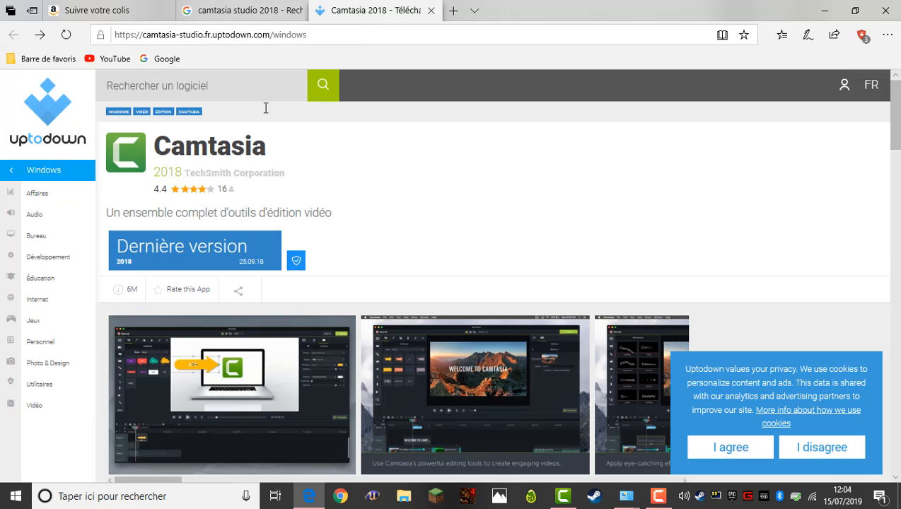
left_click(161, 260)
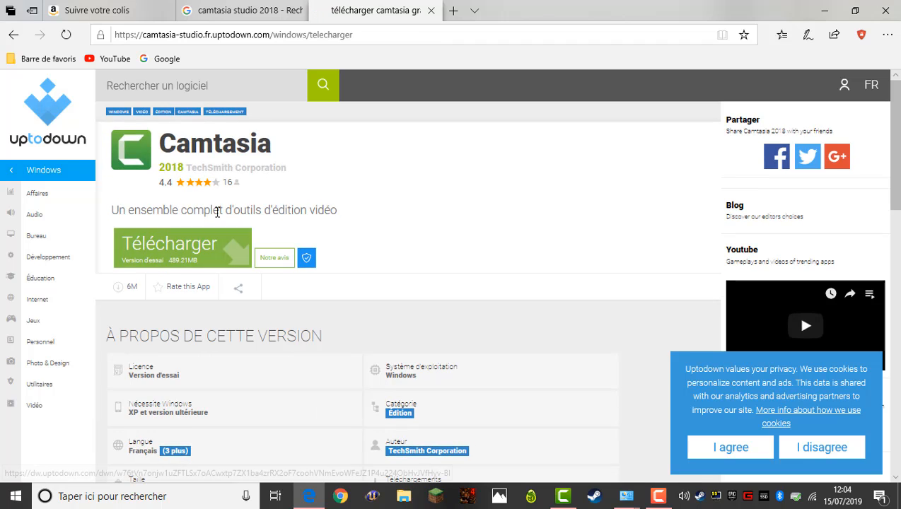
Examine the version details and recommended apps on the Uptodown Camtasia download page
scroll(292, 293, "down", 15)
scroll(391, 307, "up", 10)
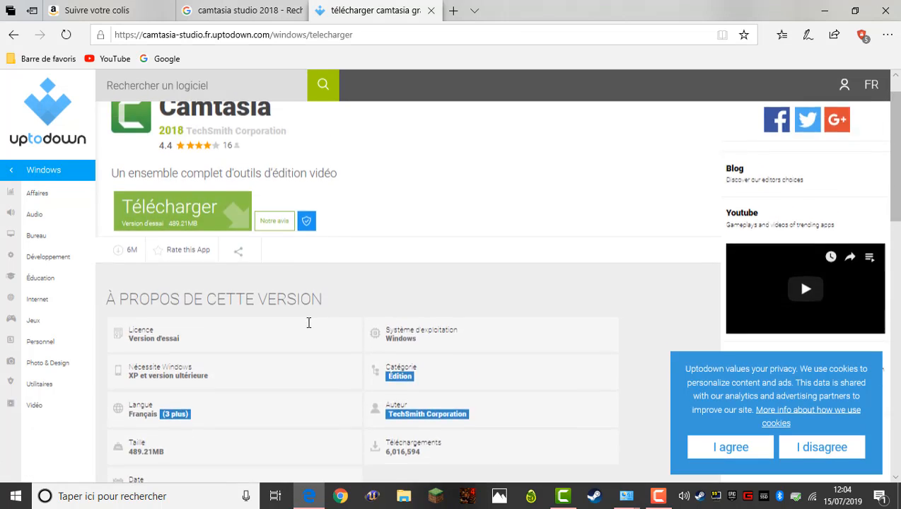
scroll(307, 321, "down", 5)
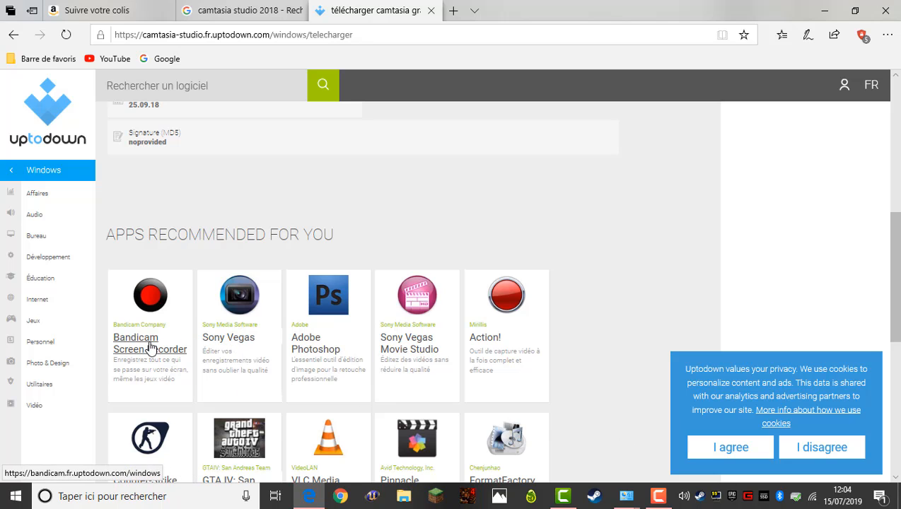
left_click(239, 18)
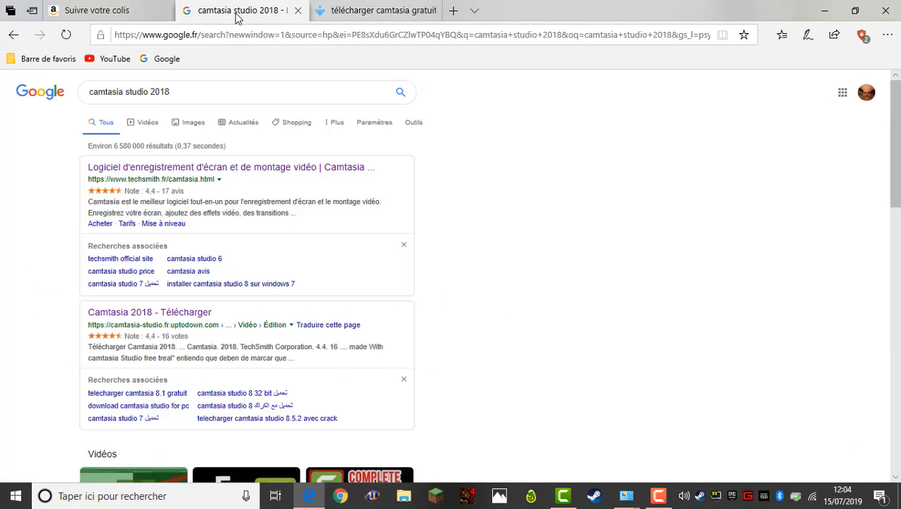
left_click(404, 14)
scroll(378, 251, "up", 6)
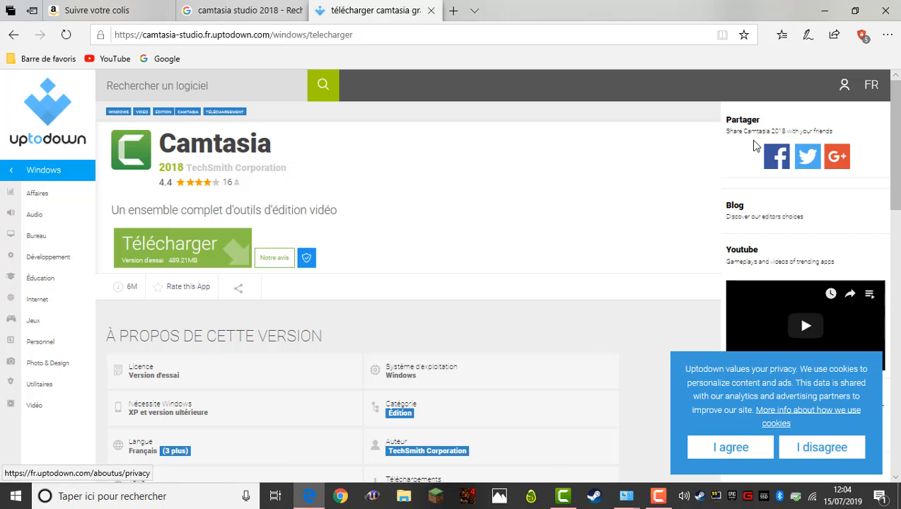
Minimize the browser, search the computer for "camtasia" and open Camtasia 2018, minimizing its window after viewing it
left_click(823, 11)
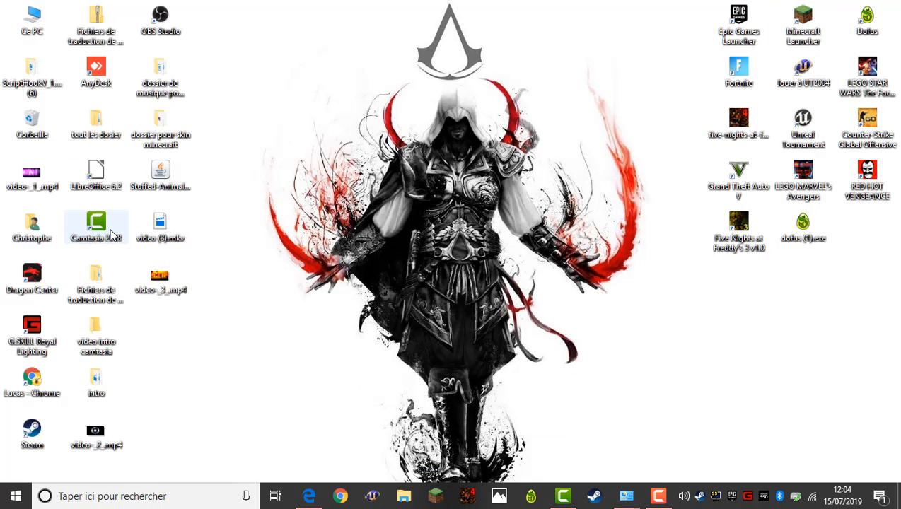
left_click(73, 495)
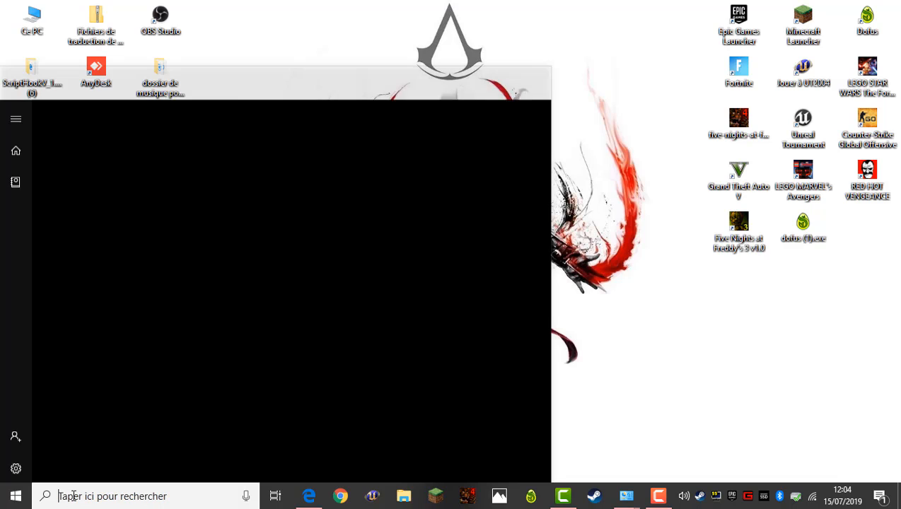
type("c")
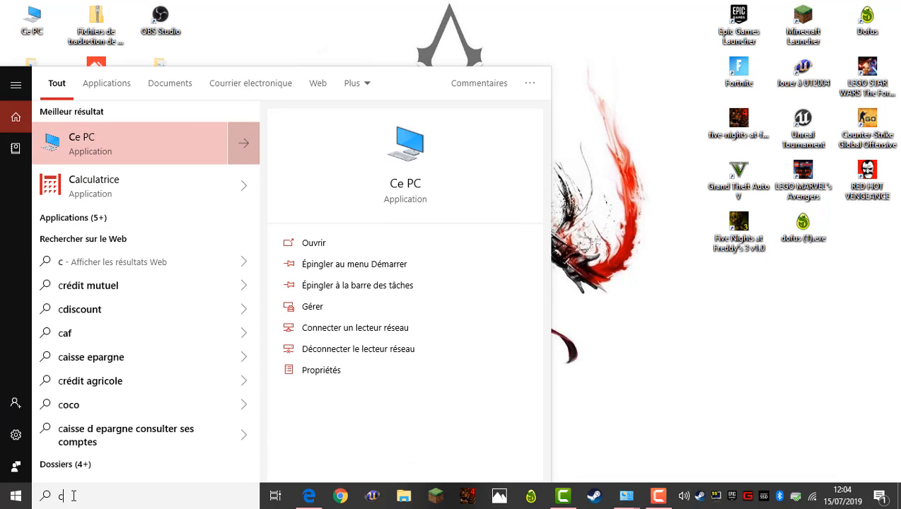
type("a")
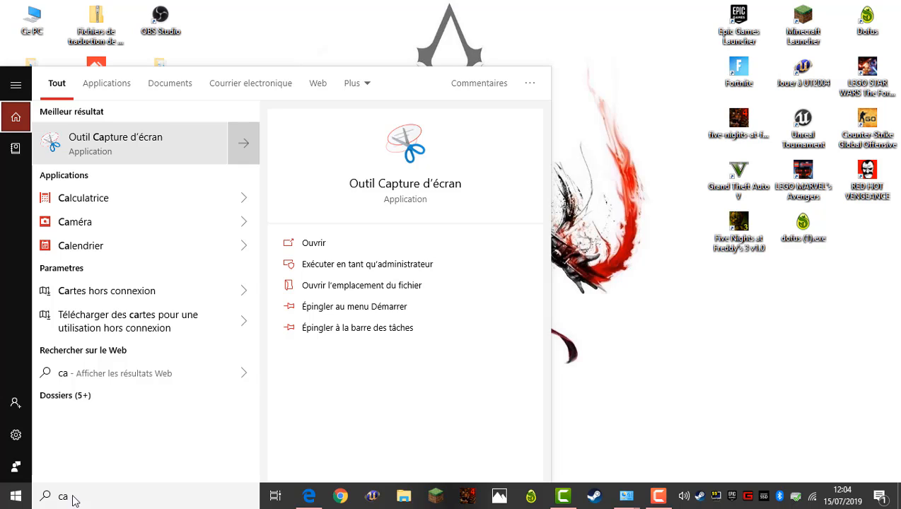
left_click(84, 504)
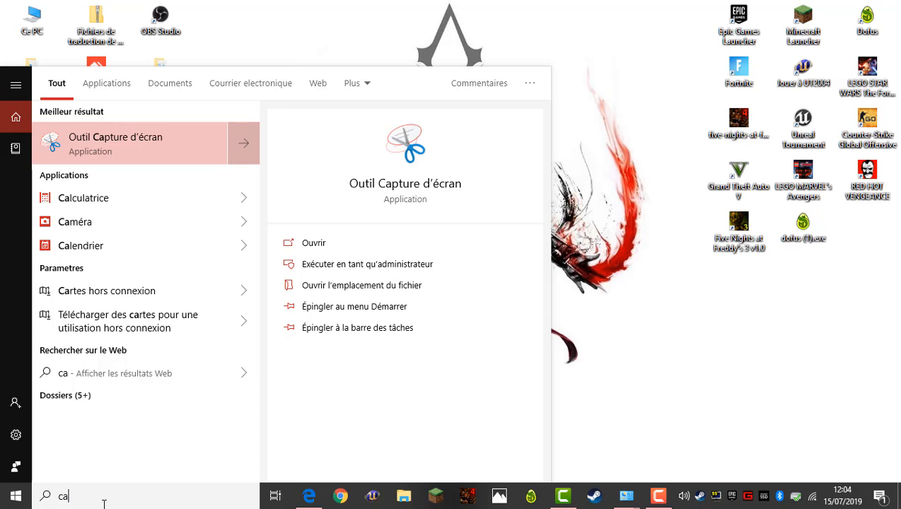
type("mtasxiz")
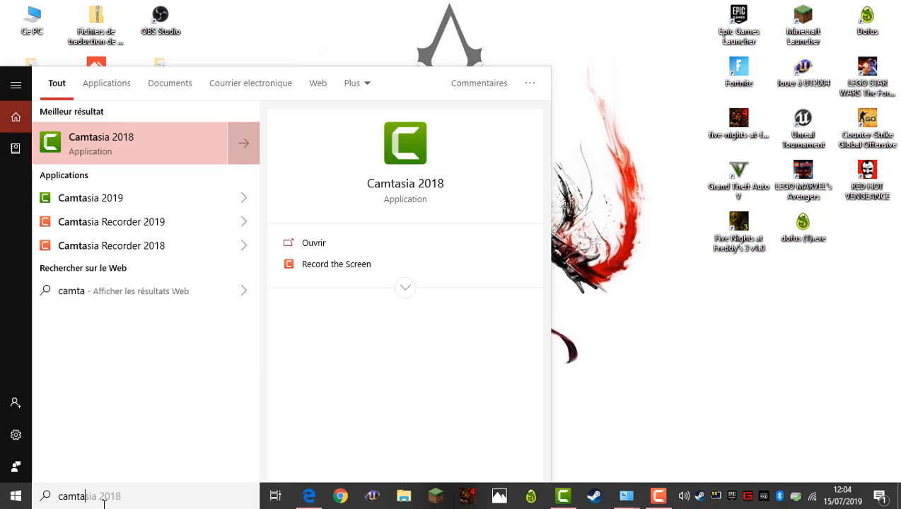
key("BackSpace")
key("BackSpace")
key("BackSpace")
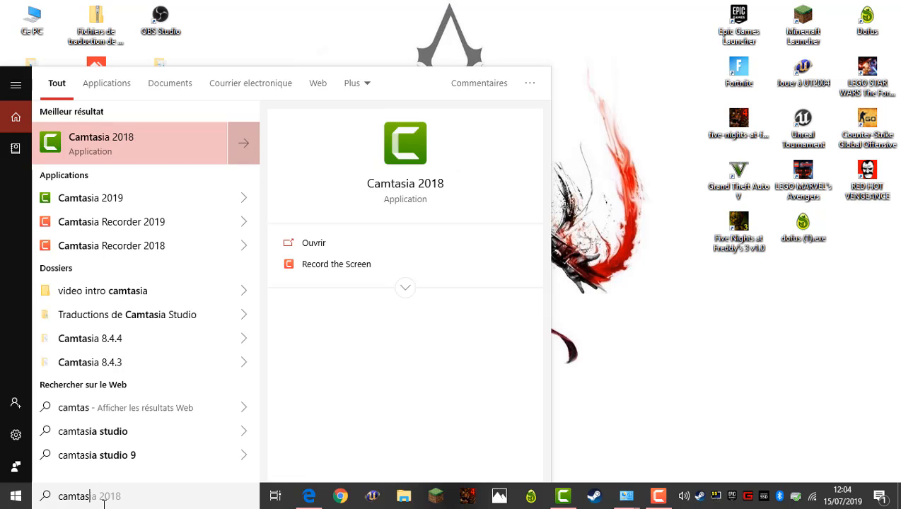
type("ia")
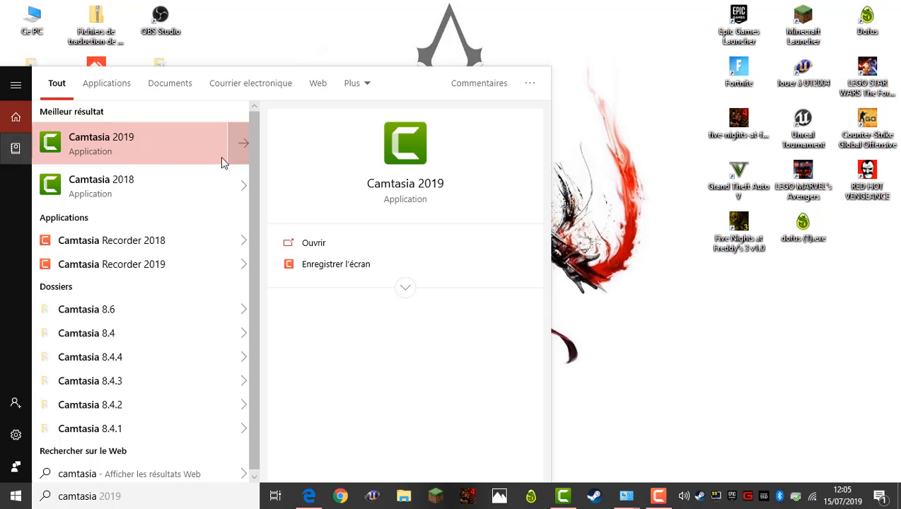
left_click(165, 187)
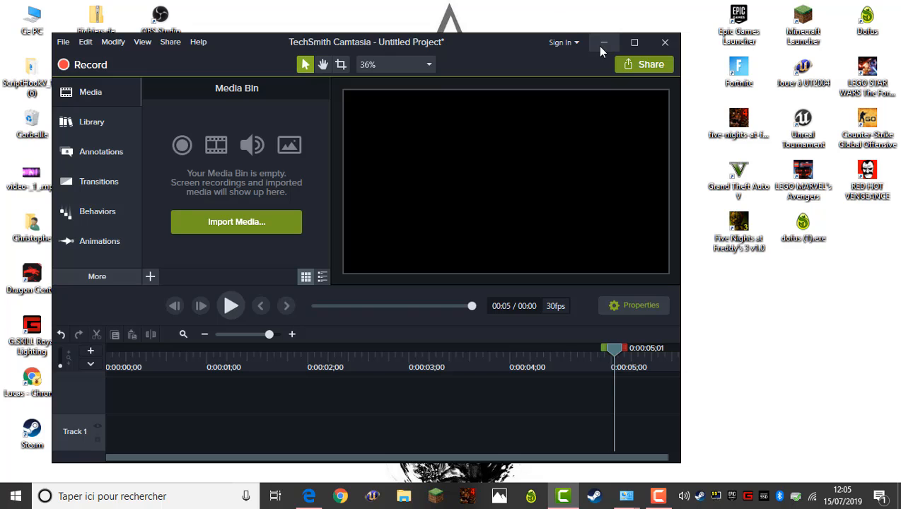
left_click(603, 43)
Search the computer for "camtasia2019", open Camtasia 2019 and dismiss its trial and software key dialogs without entering a key
left_click(111, 495)
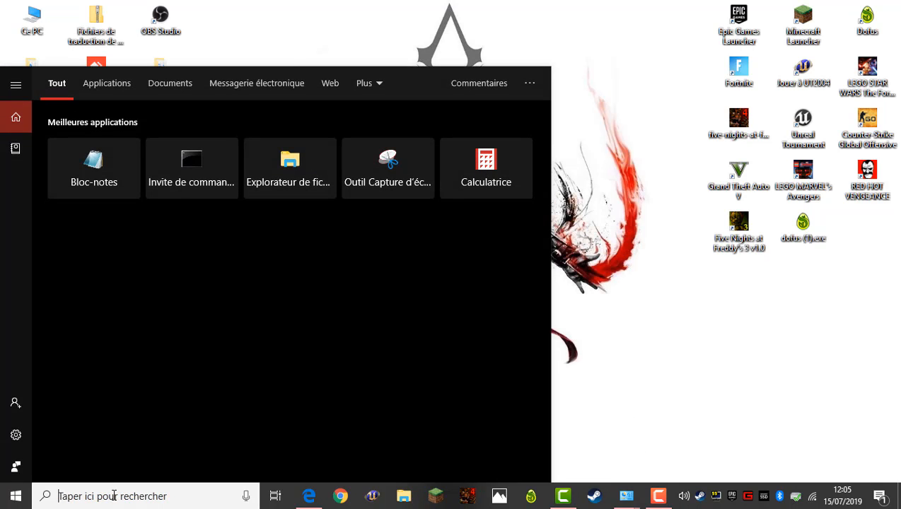
type("cam")
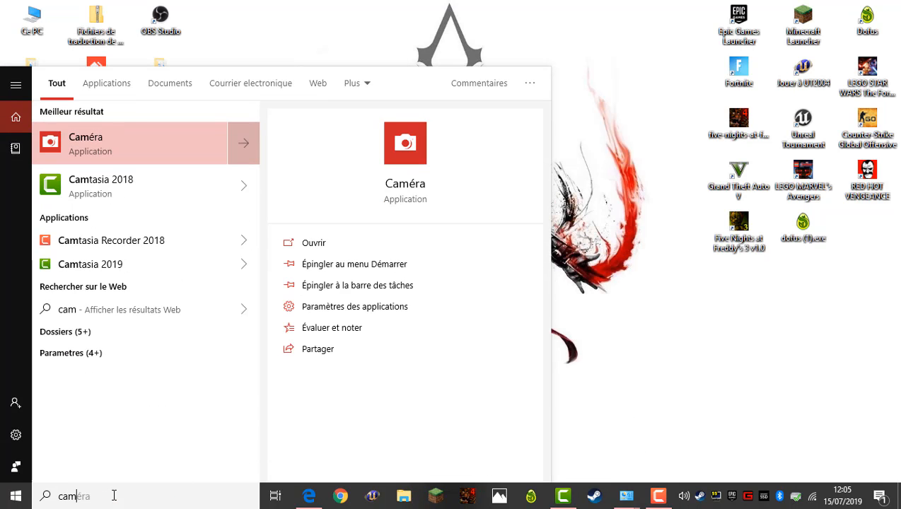
type("tasia")
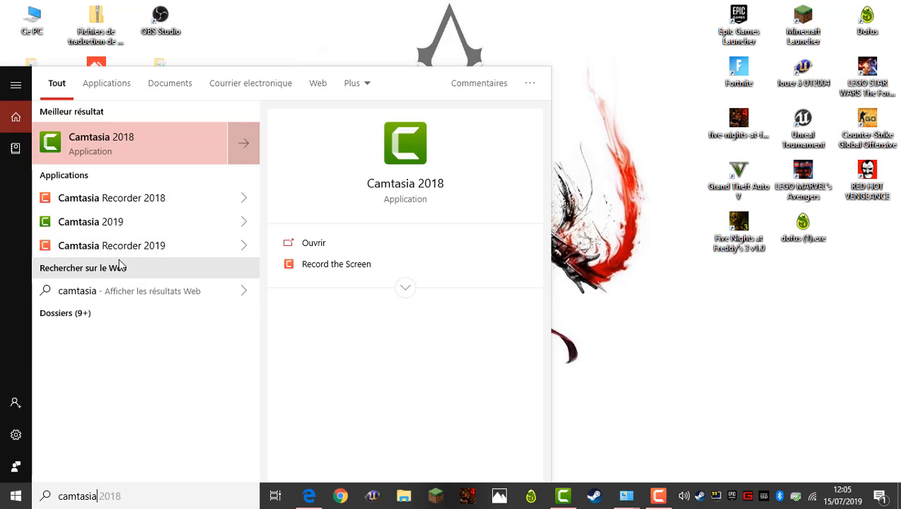
type("20")
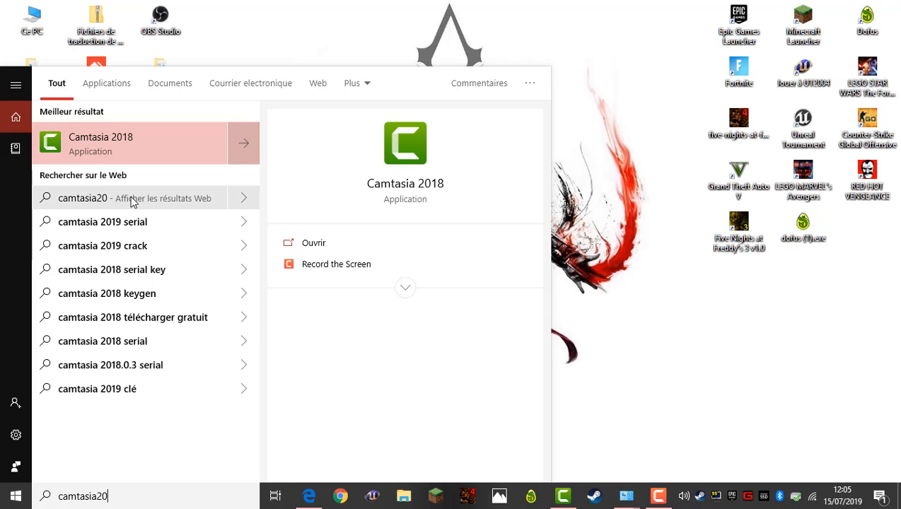
type("19")
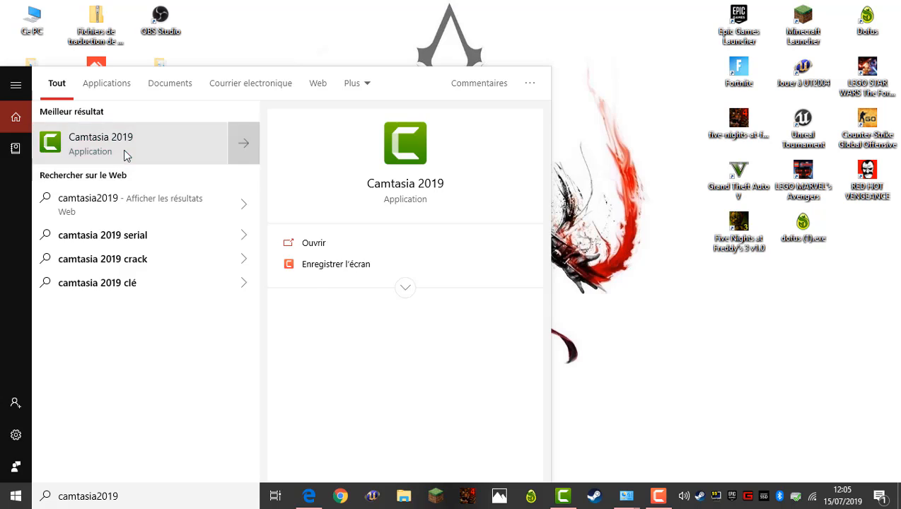
left_click(124, 151)
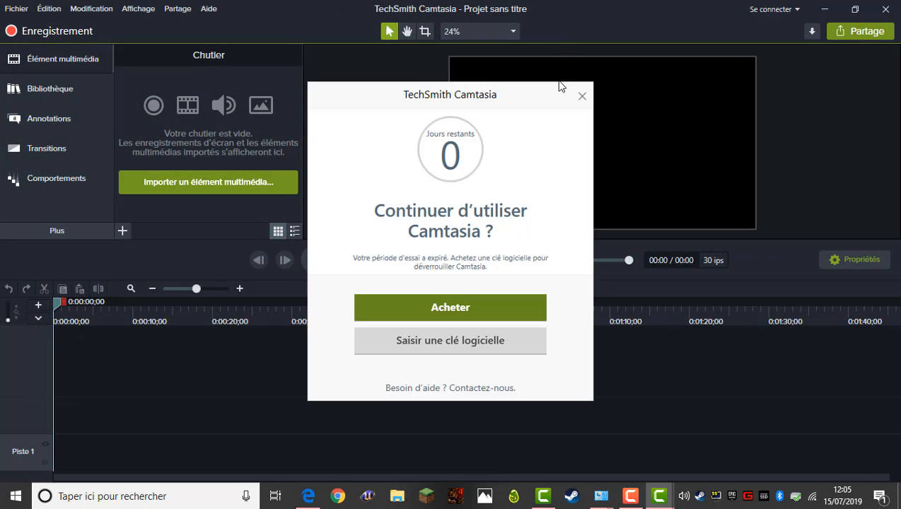
left_click(582, 96)
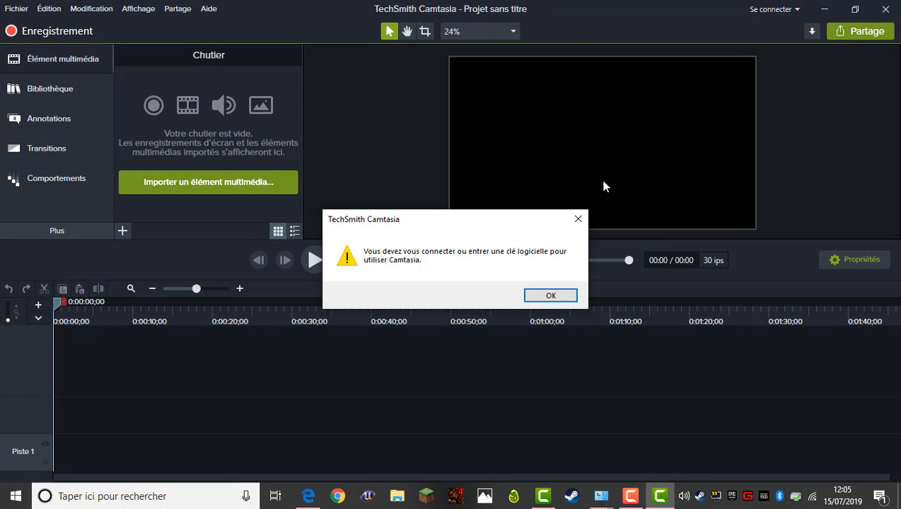
left_click(578, 219)
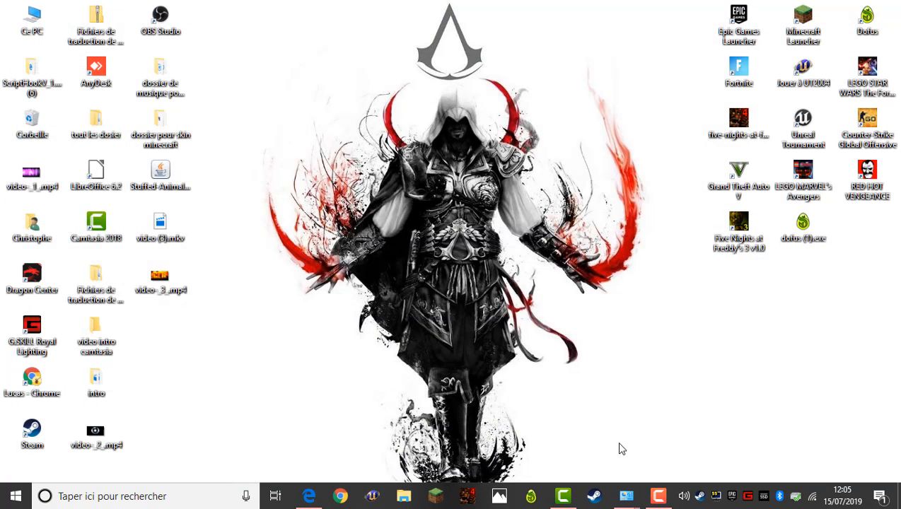
Bring the running Camtasia 2018 editor back into view to show its workspace and minimize it again
left_click(563, 495)
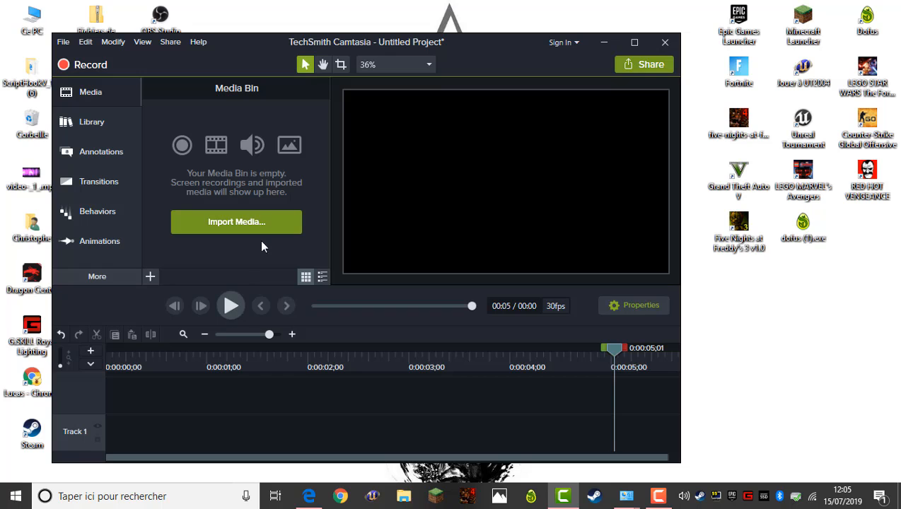
left_click(610, 43)
mouse_move(555, 499)
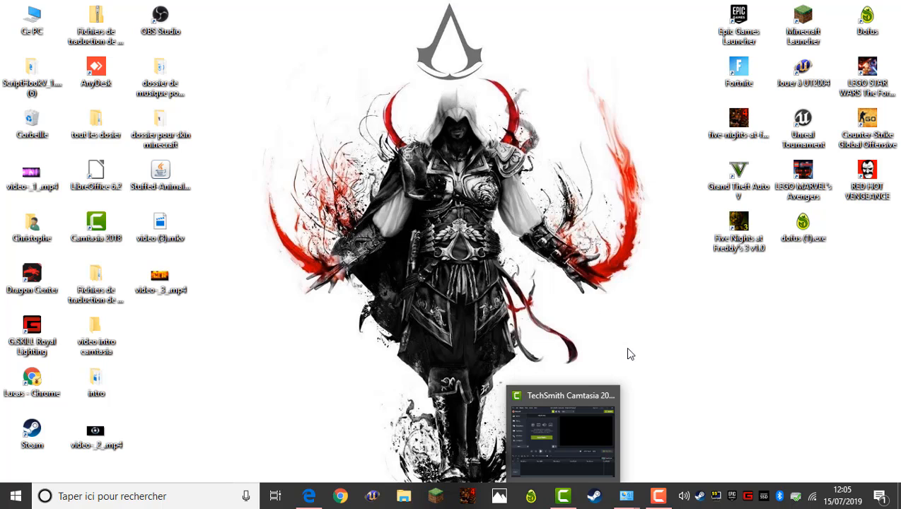
left_click(664, 498)
left_click(665, 499)
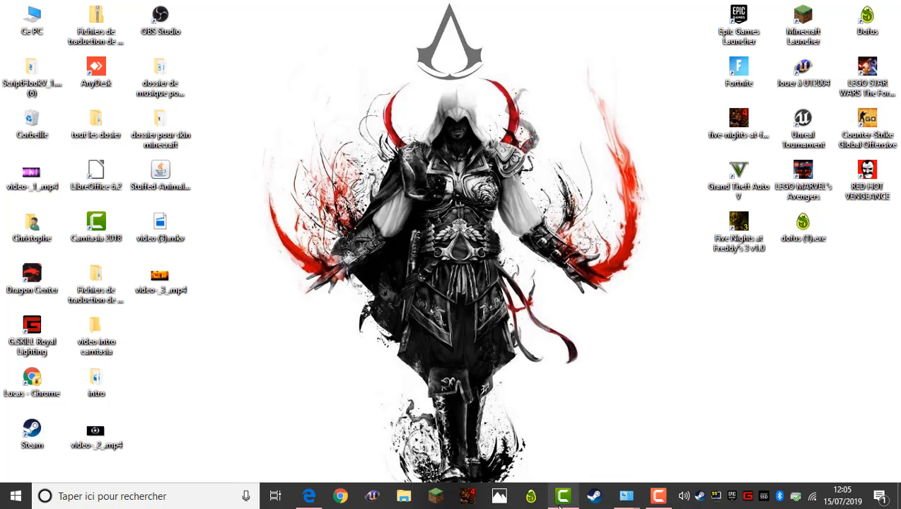
left_click(563, 495)
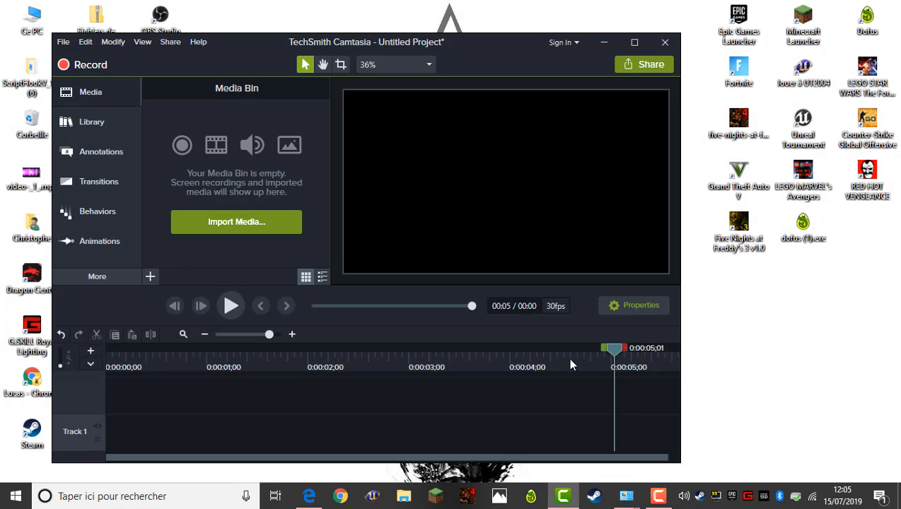
left_click(603, 43)
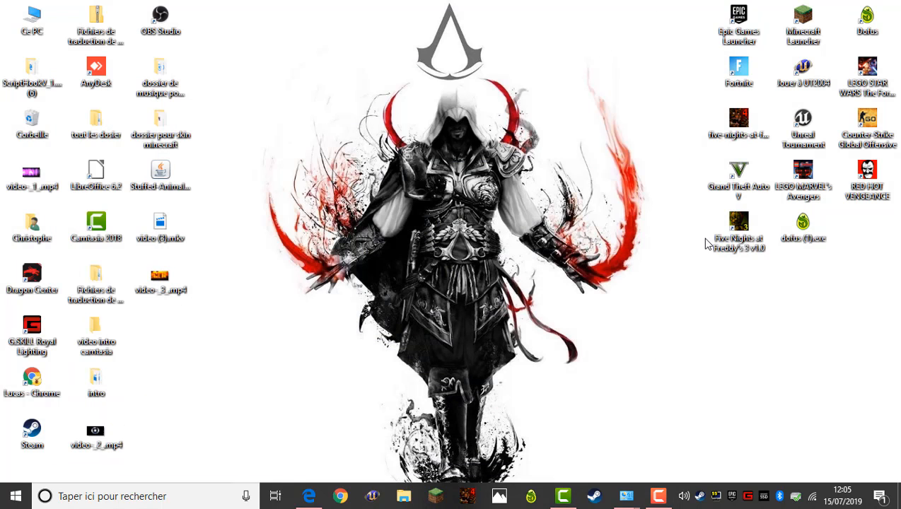
View the Camtasia recorder window and the Uptodown Camtasia download page in the browser, minimizing each again
left_click(657, 495)
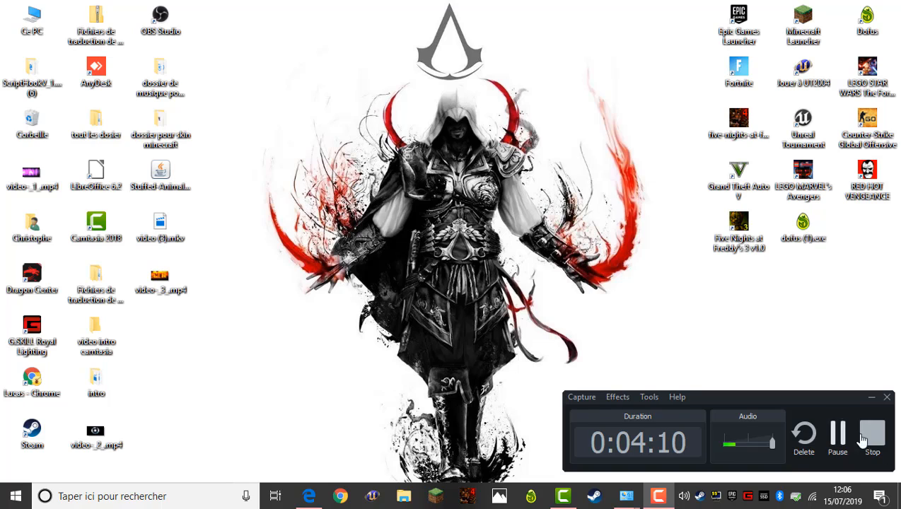
left_click(870, 398)
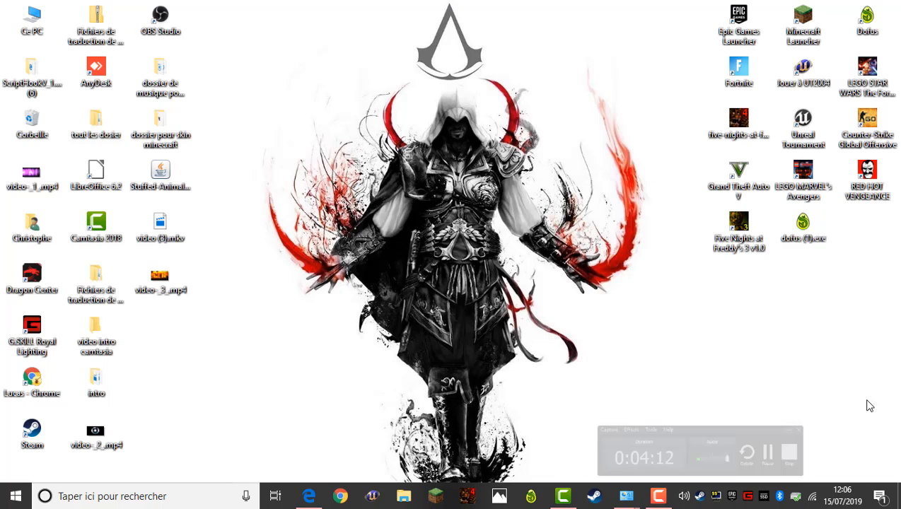
left_click(659, 496)
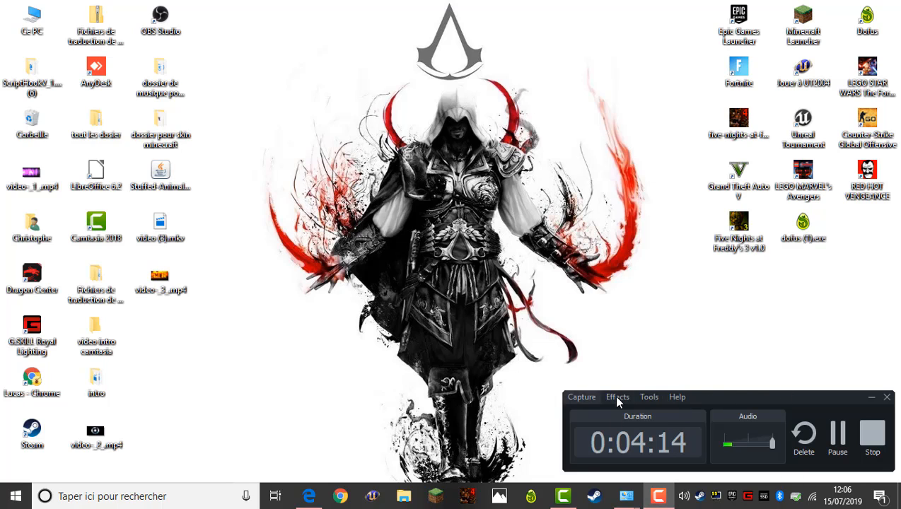
left_click(870, 398)
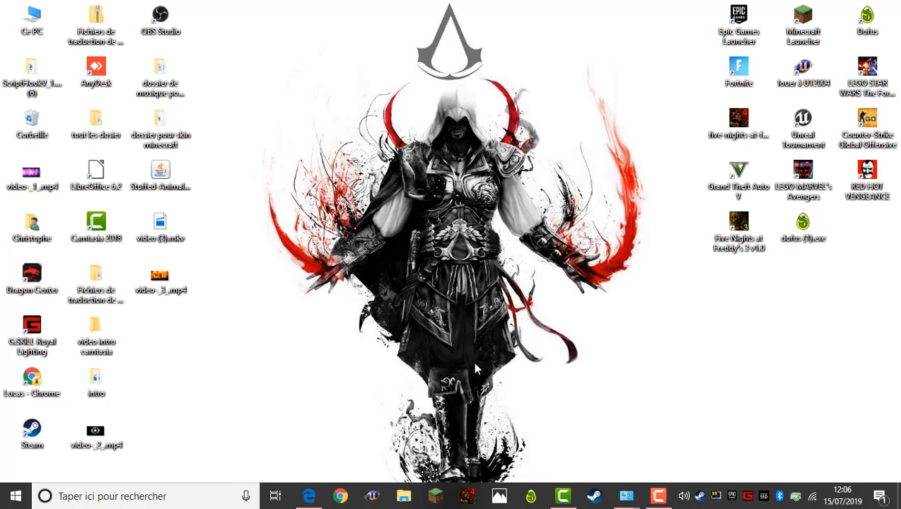
left_click(310, 496)
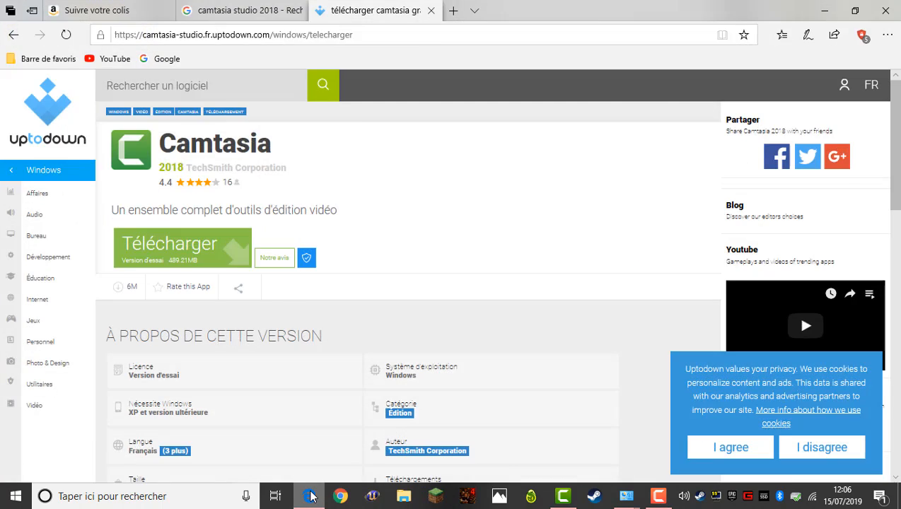
left_click(311, 496)
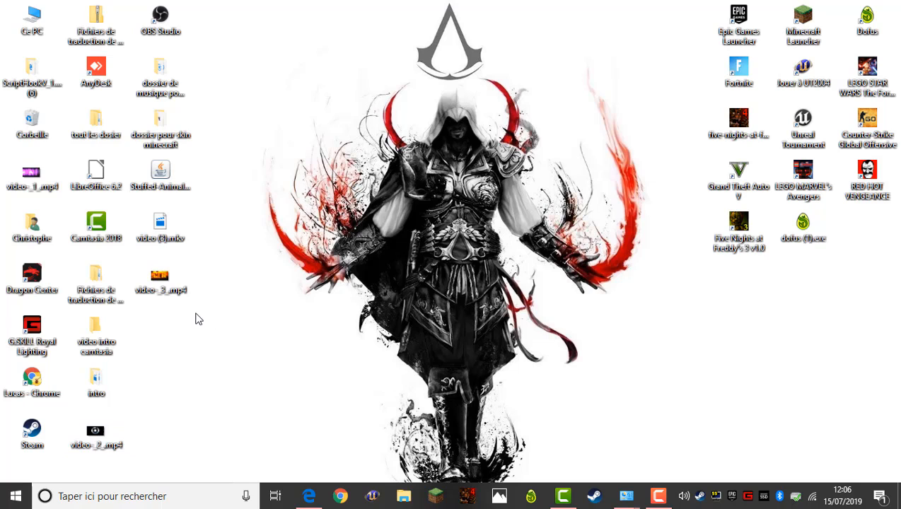
Play the intro and outro videos video-_3_mp4, video-_1_mp4 and video-_2_mp4 from the desktop, closing the player after each
left_click(161, 283)
double_click(181, 292)
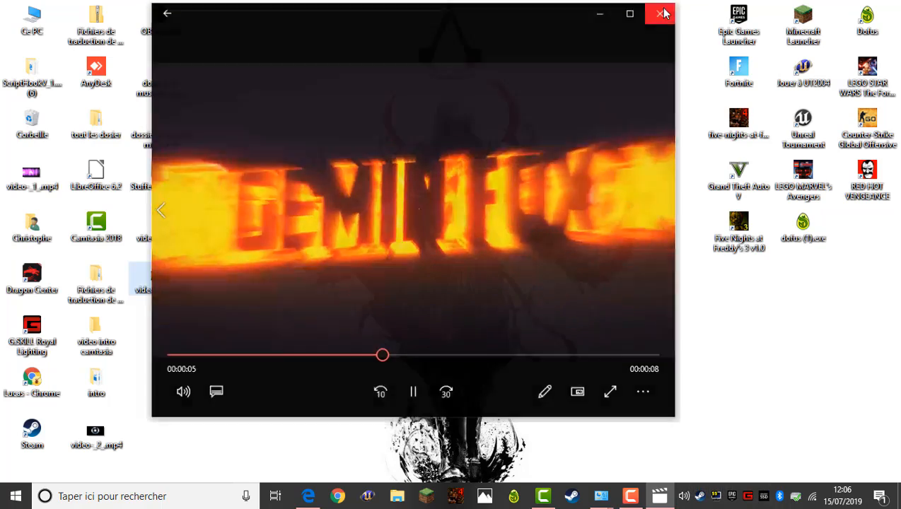
left_click(663, 11)
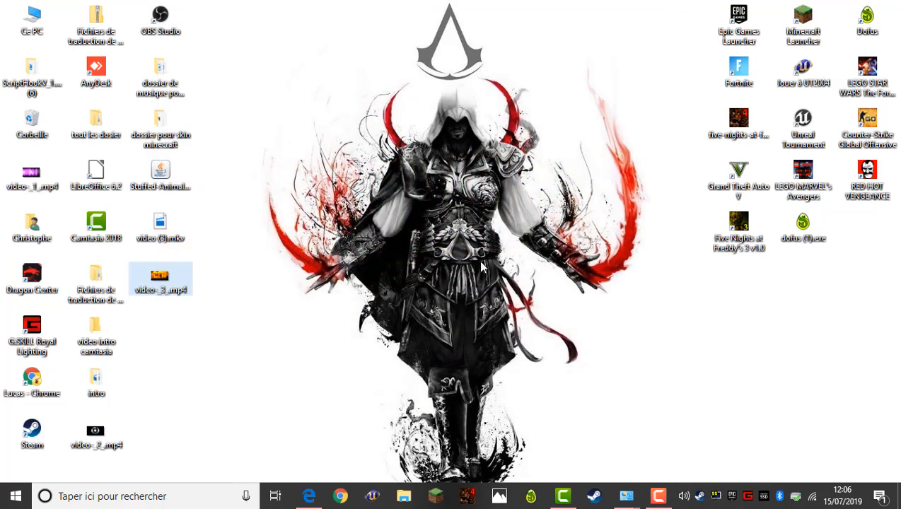
double_click(33, 183)
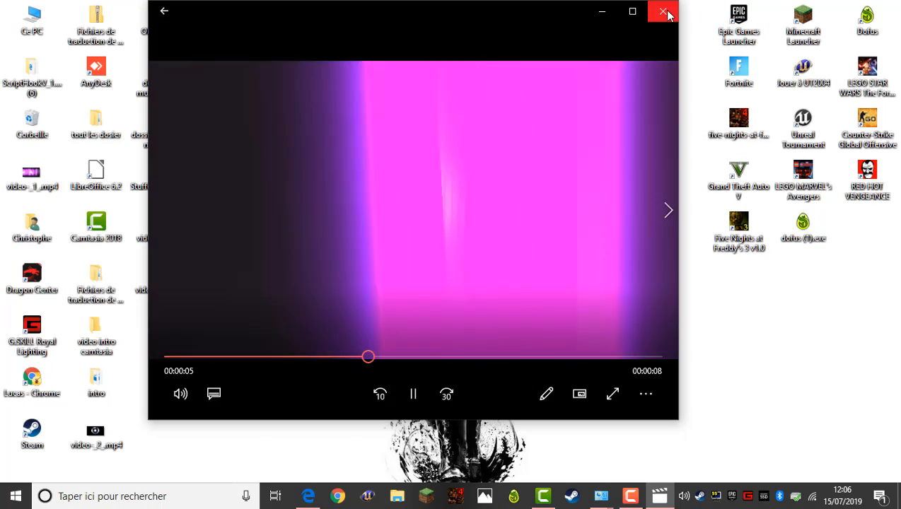
left_click(662, 10)
double_click(99, 435)
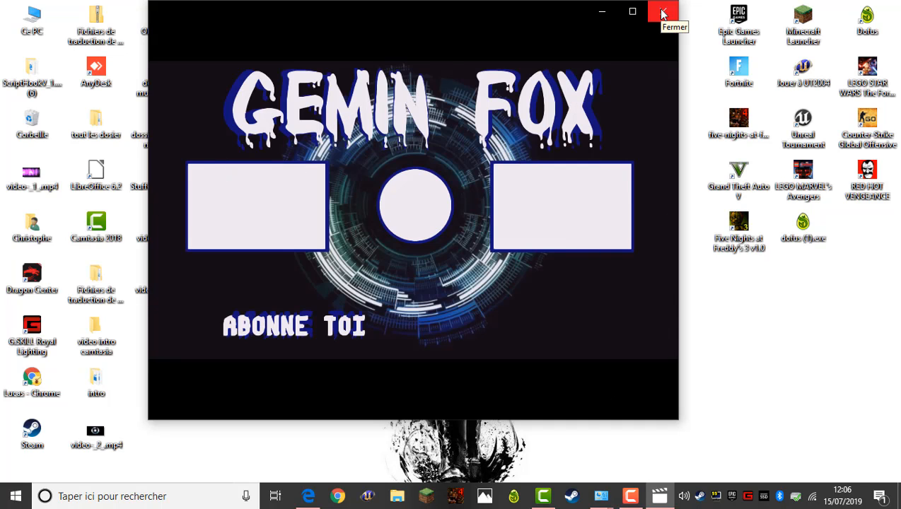
left_click(663, 14)
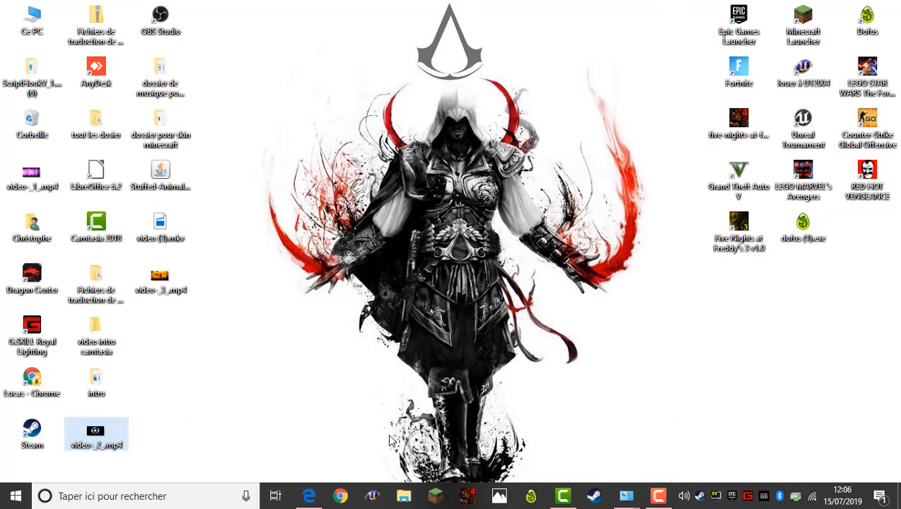
left_click(389, 441)
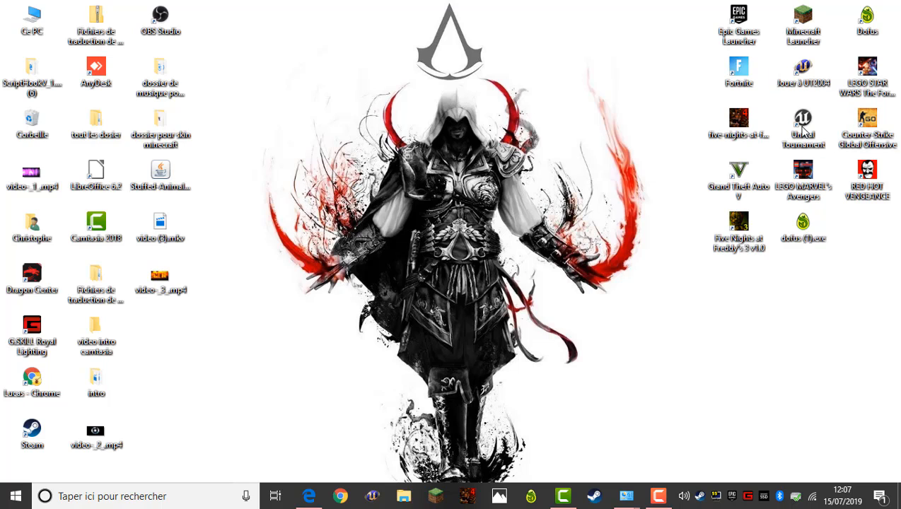
Open Steam and look over the store's front page, including its featured games and special offers
left_click(600, 500)
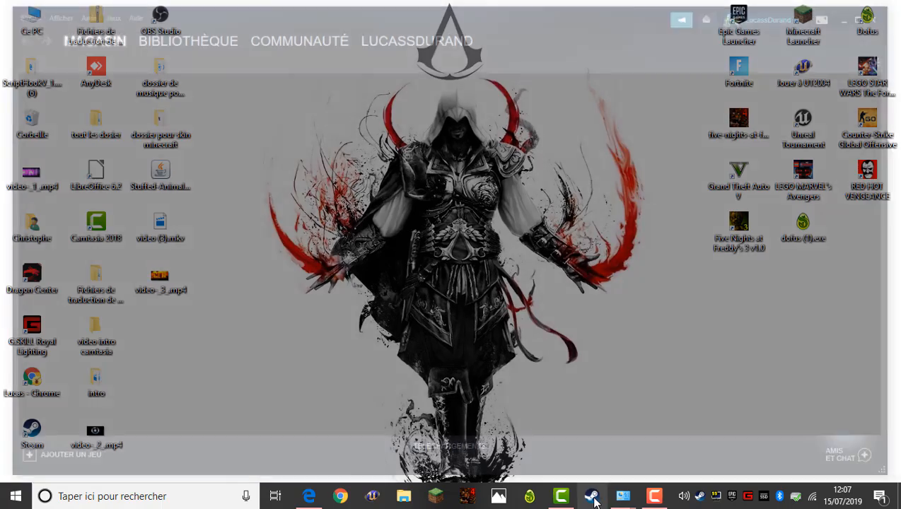
mouse_move(151, 46)
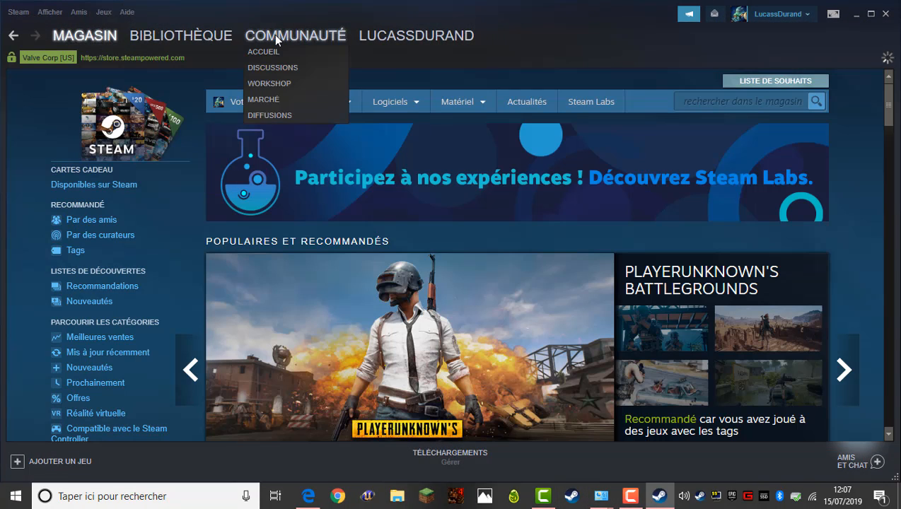
mouse_move(95, 44)
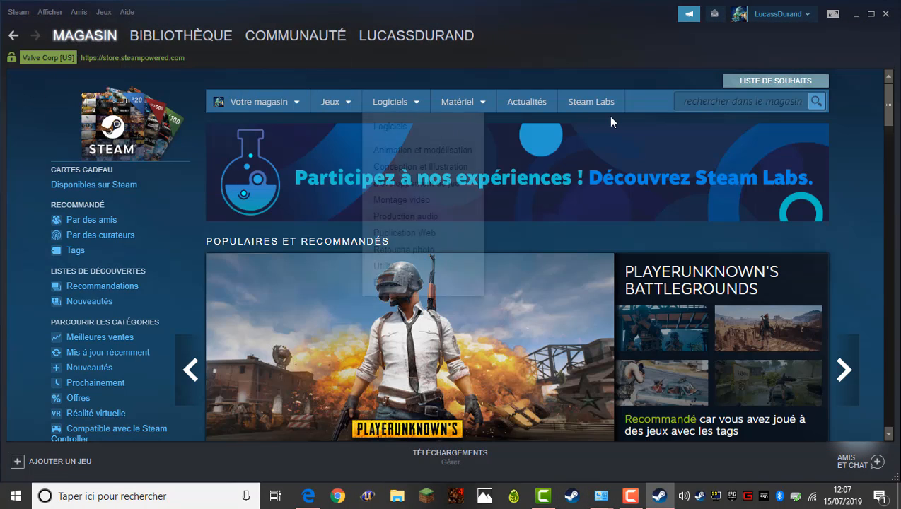
scroll(573, 278, "down", 3)
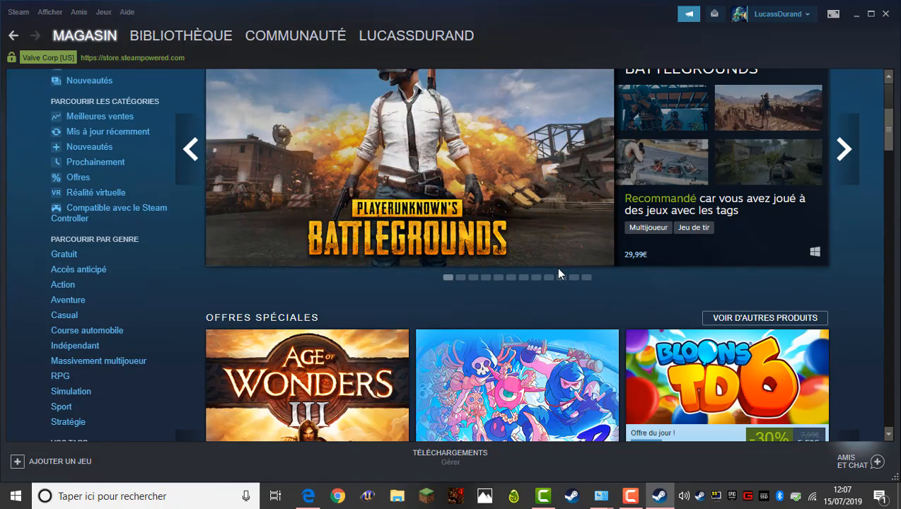
scroll(558, 270, "up", 3)
scroll(636, 213, "down", 3)
scroll(635, 238, "up", 3)
left_click(765, 107)
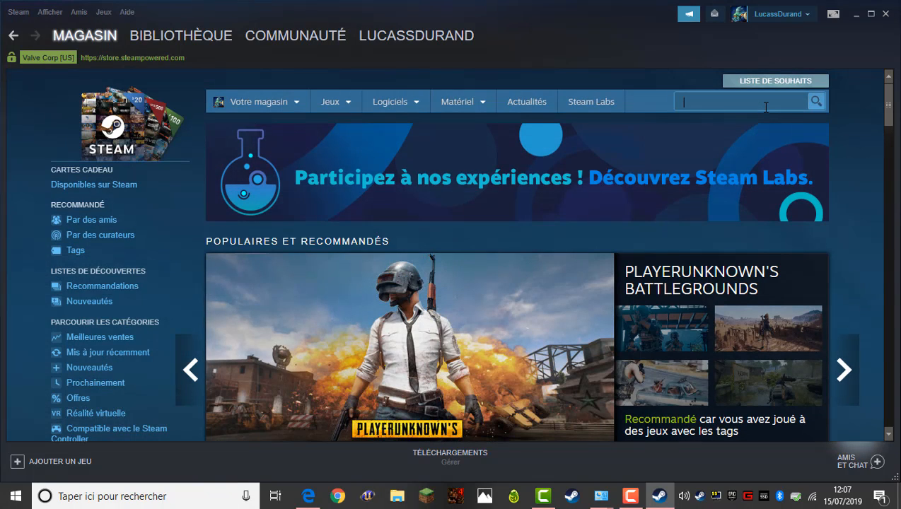
Open the store's free games category and browse its recommended, new and popular, and currently streamed titles
mouse_move(333, 101)
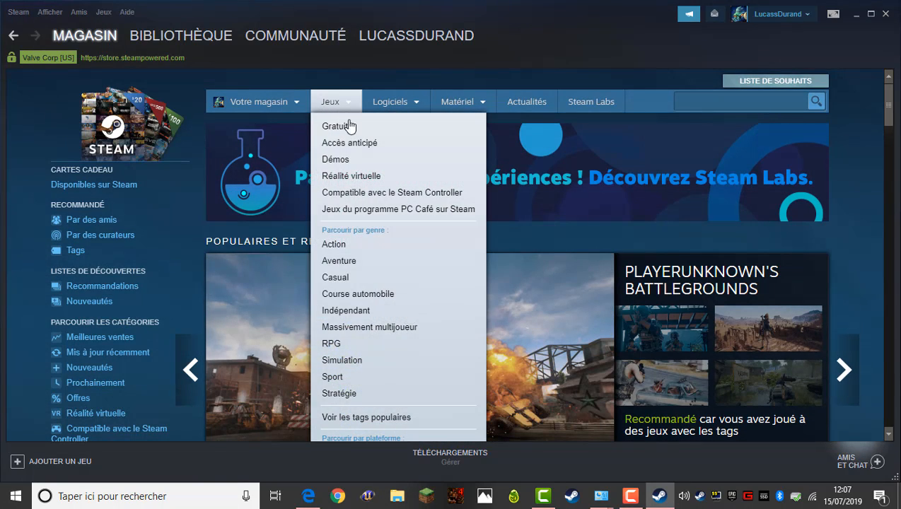
left_click(344, 132)
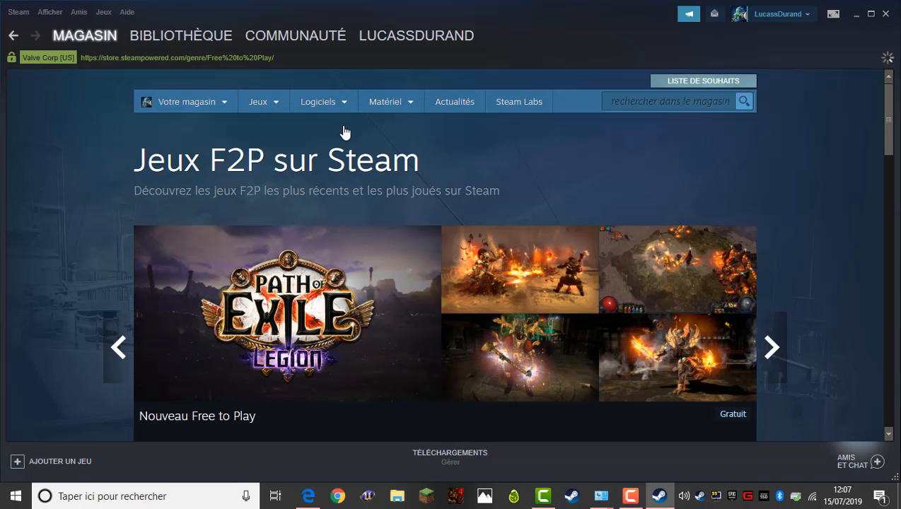
scroll(566, 266, "down", 8)
mouse_move(565, 266)
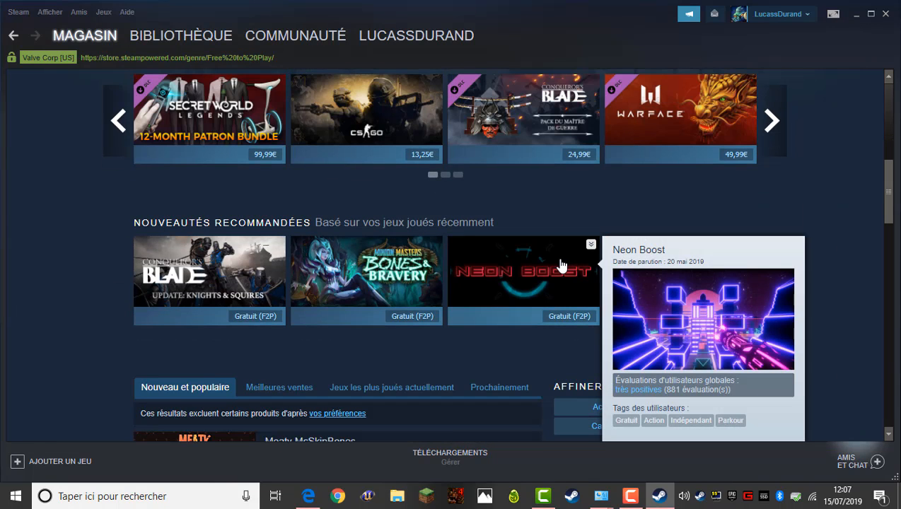
scroll(772, 225, "down", 6)
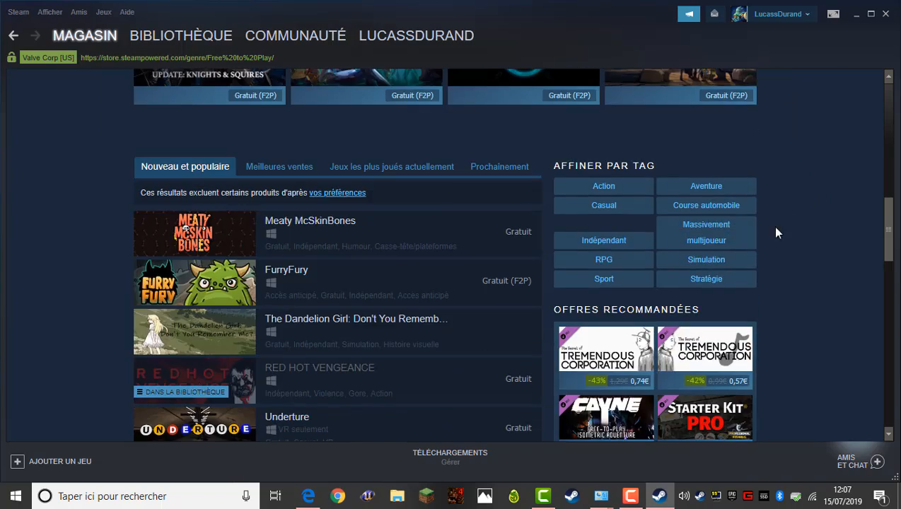
scroll(436, 223, "down", 9)
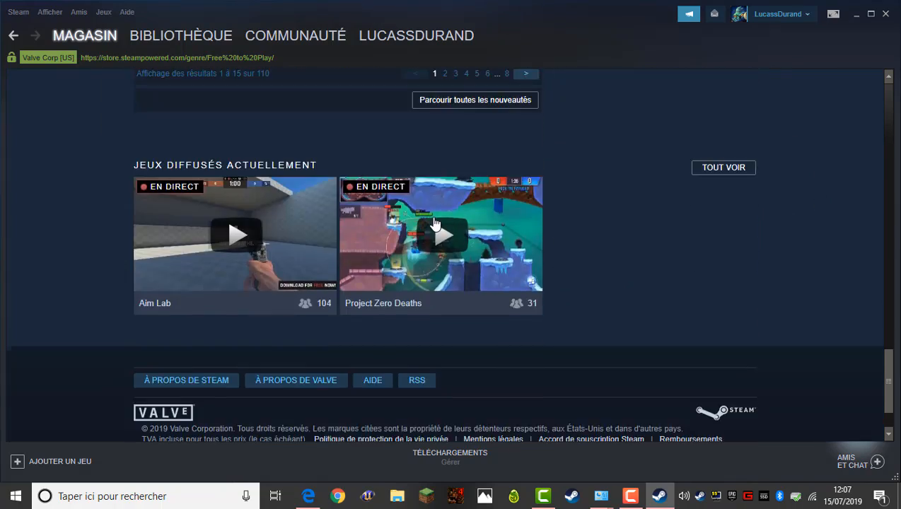
scroll(435, 224, "up", 3)
scroll(435, 224, "up", 9)
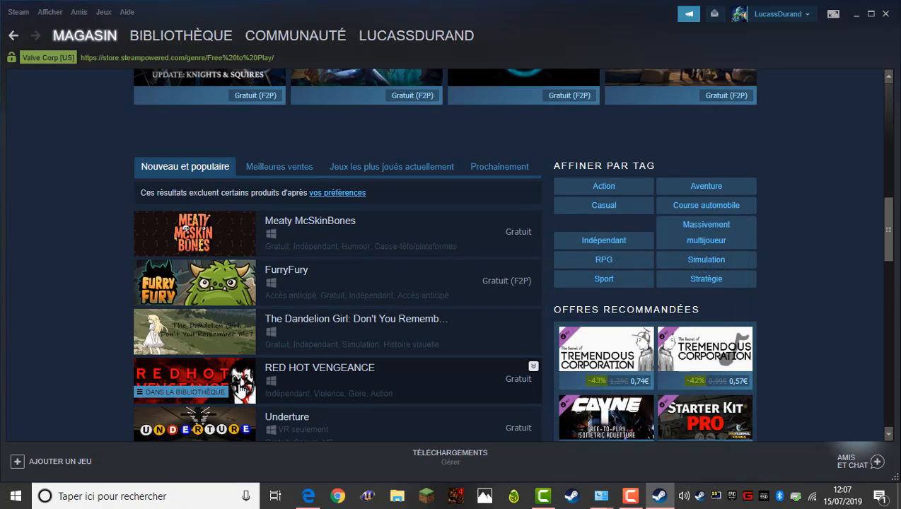
scroll(284, 322, "down", 4)
scroll(284, 321, "down", 5)
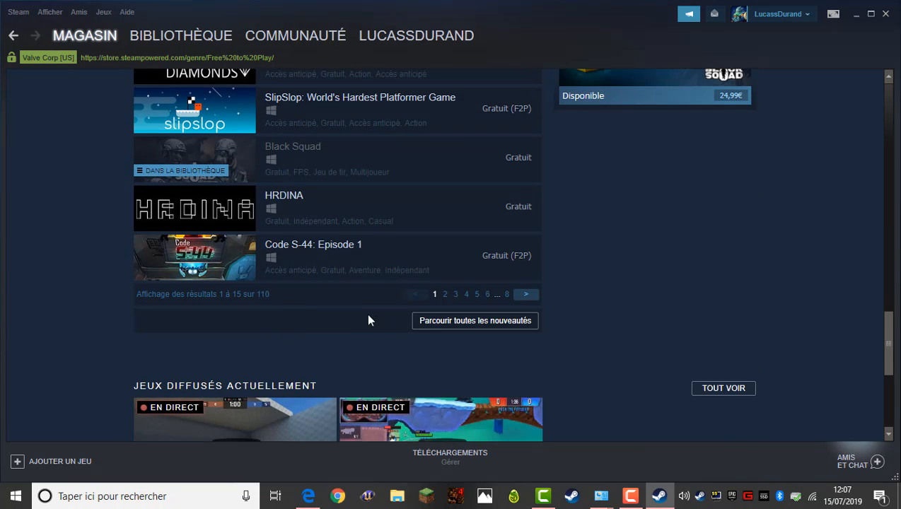
Show page 2 of the new and popular free games list and skim its titles
left_click(444, 294)
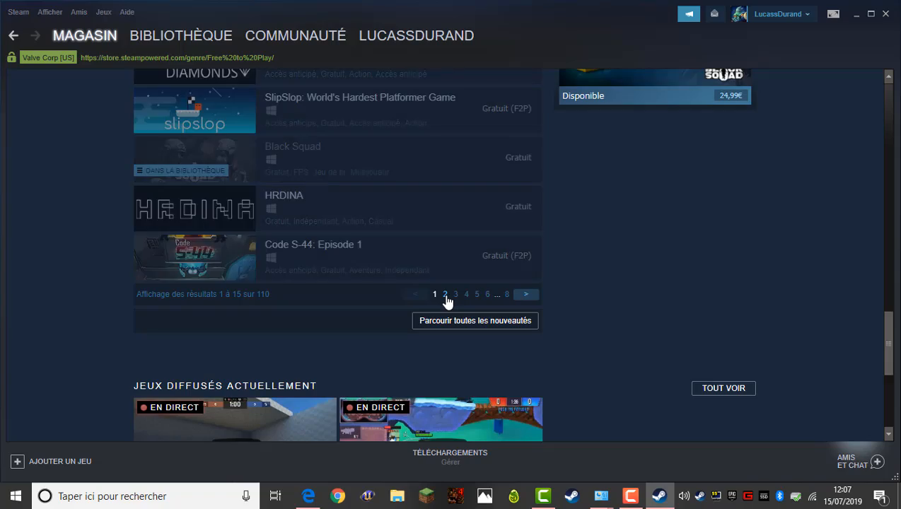
scroll(445, 301, "up", 3)
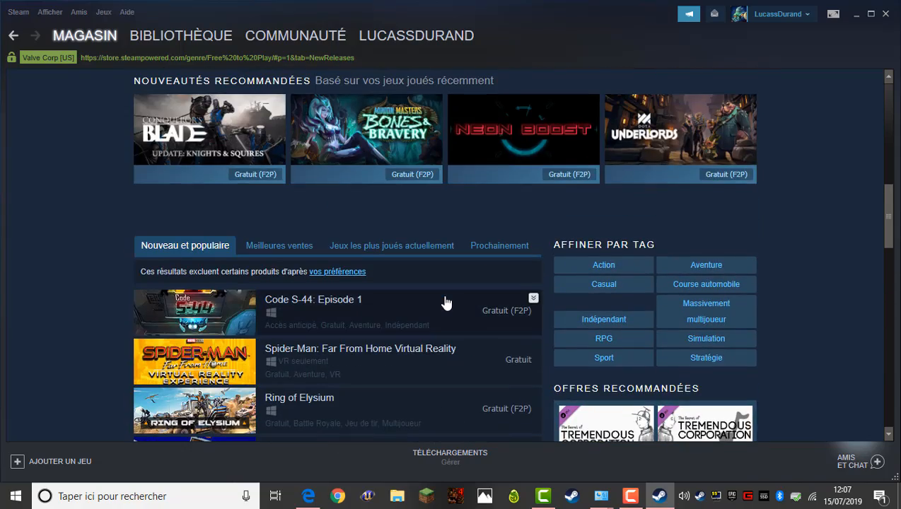
scroll(445, 302, "down", 3)
mouse_move(445, 302)
scroll(444, 300, "up", 1)
scroll(441, 292, "up", 8)
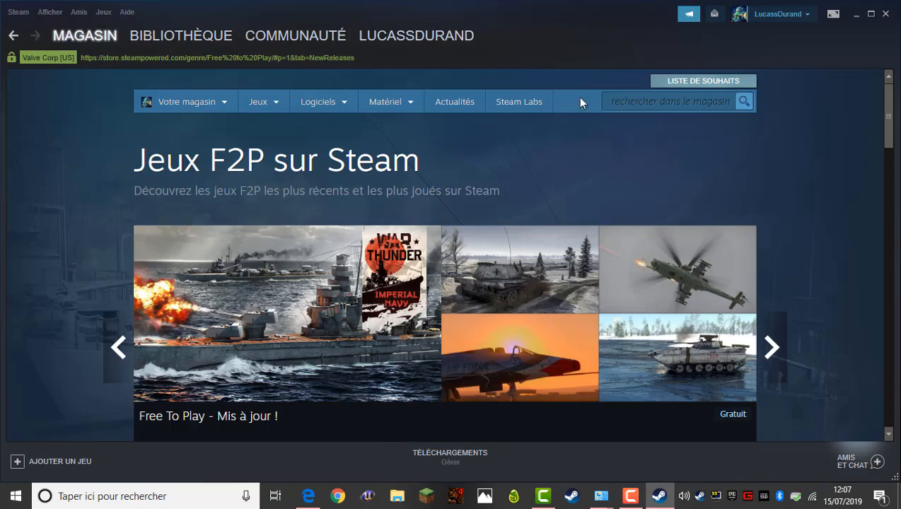
Search the store for "global" and open the Counter-Strike: Global Offensive page
left_click(653, 104)
type("global")
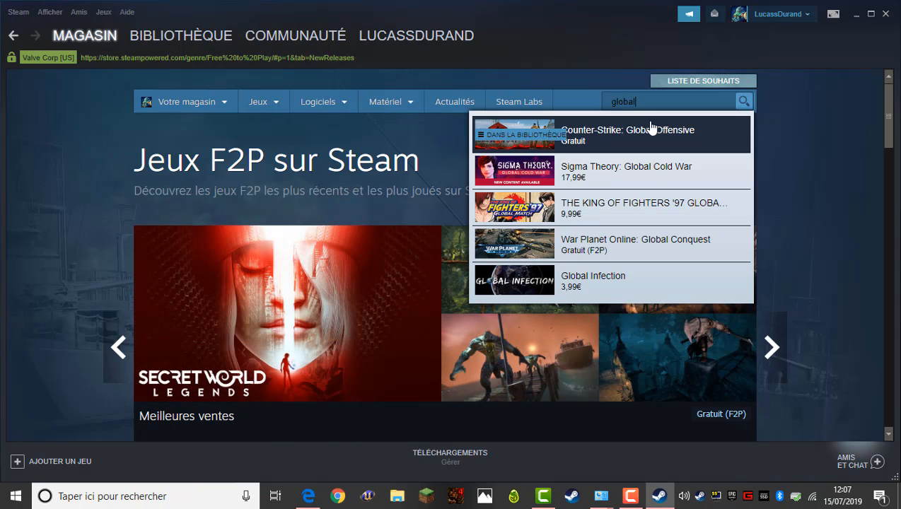
left_click(598, 151)
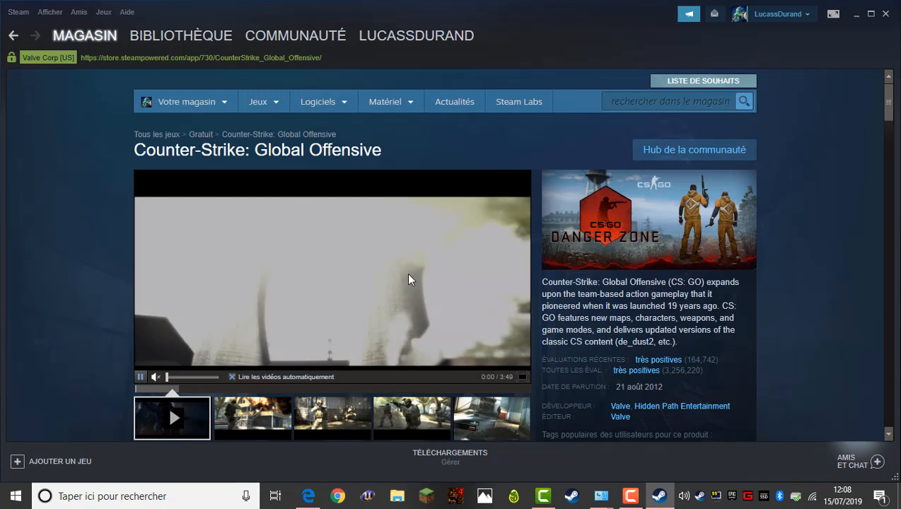
Examine the Counter-Strike: Global Offensive page's play and purchase options, recent updates and description, and close the Steam window
scroll(408, 279, "down", 3)
scroll(420, 246, "up", 3)
scroll(390, 178, "down", 3)
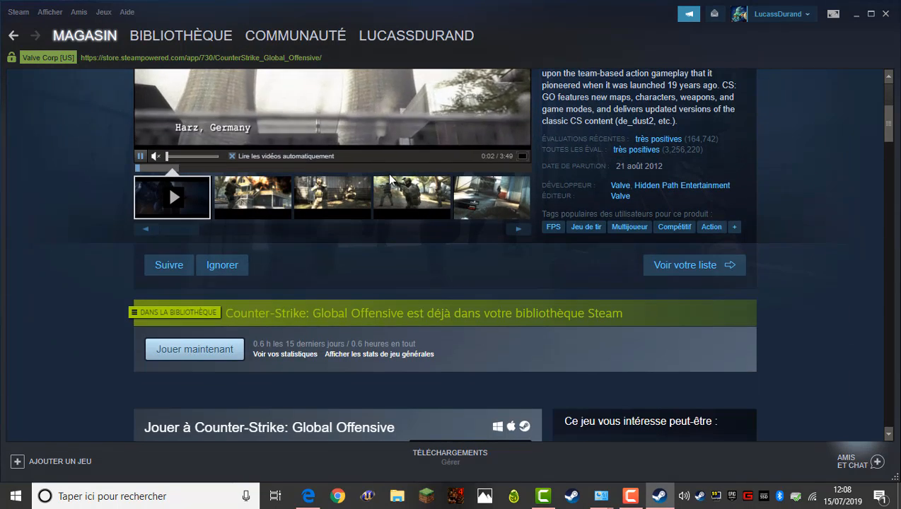
scroll(416, 155, "down", 3)
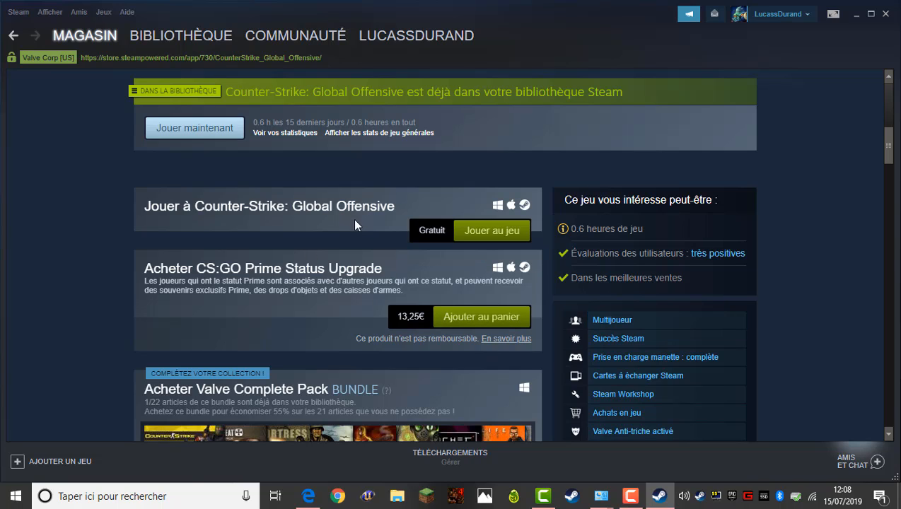
scroll(439, 215, "up", 3)
scroll(276, 301, "down", 3)
scroll(336, 304, "down", 6)
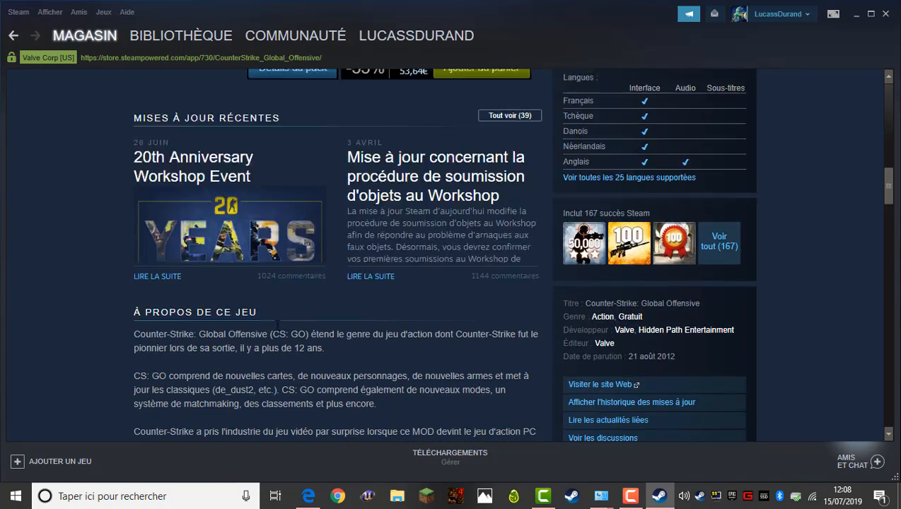
scroll(532, 151, "up", 11)
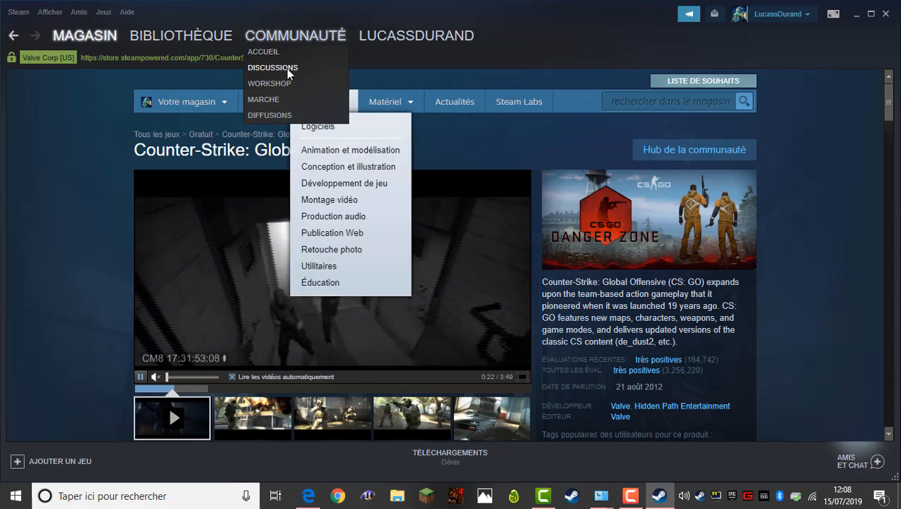
left_click(886, 13)
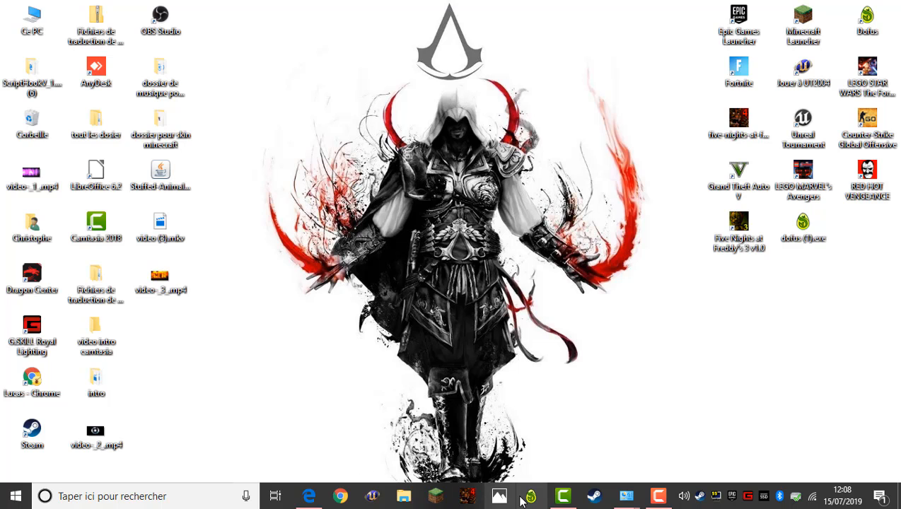
Switch to the running Camtasia 2018 editor with its untitled project
left_click(569, 503)
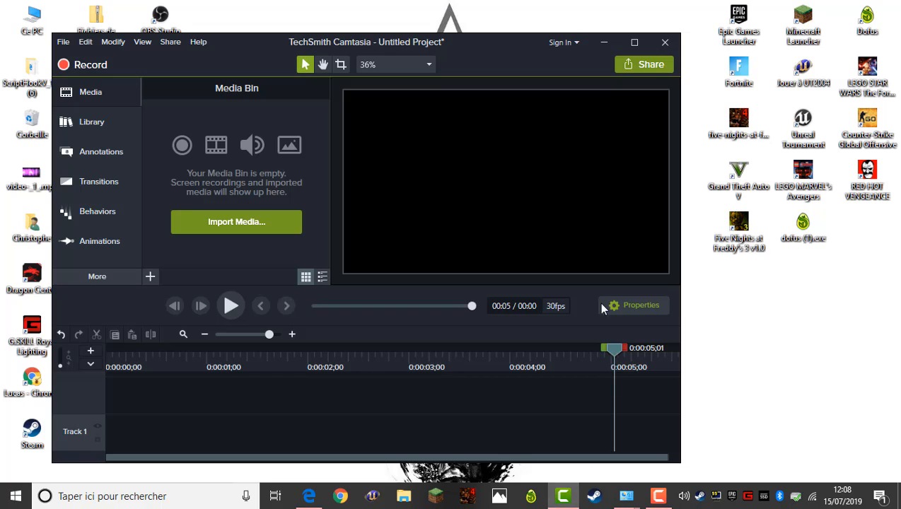
left_click(605, 46)
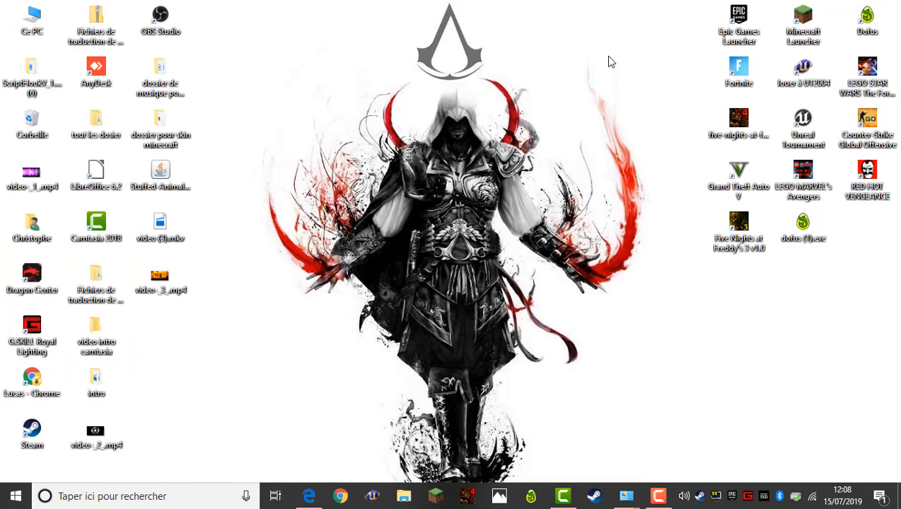
left_click(561, 493)
Try to import "comment fair des cheminée dans minecraft .mp4" from its subfolder in Documents\Camtasia, and close the file dialog
left_click(274, 227)
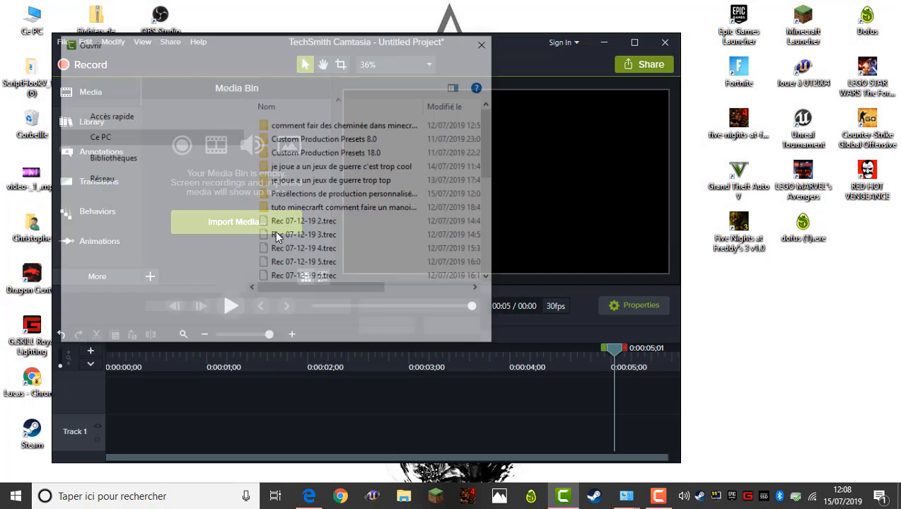
left_click(340, 127)
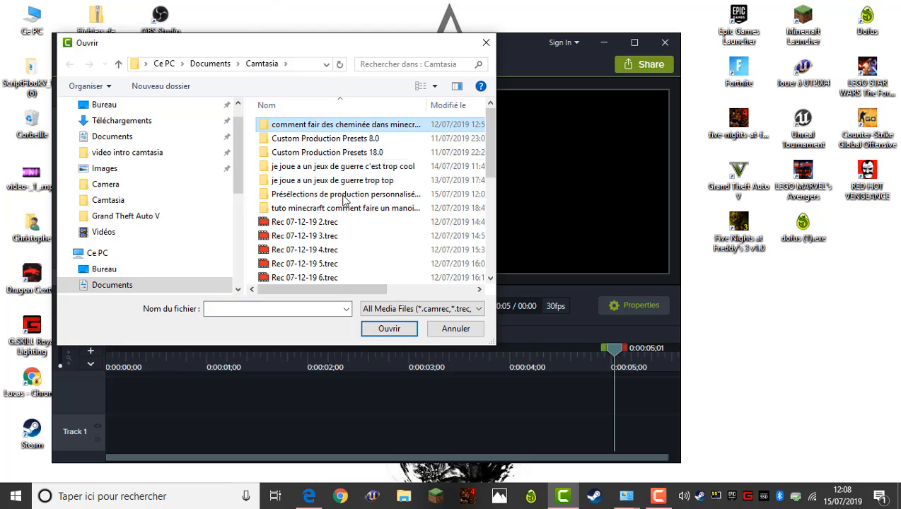
double_click(325, 131)
left_click(320, 136)
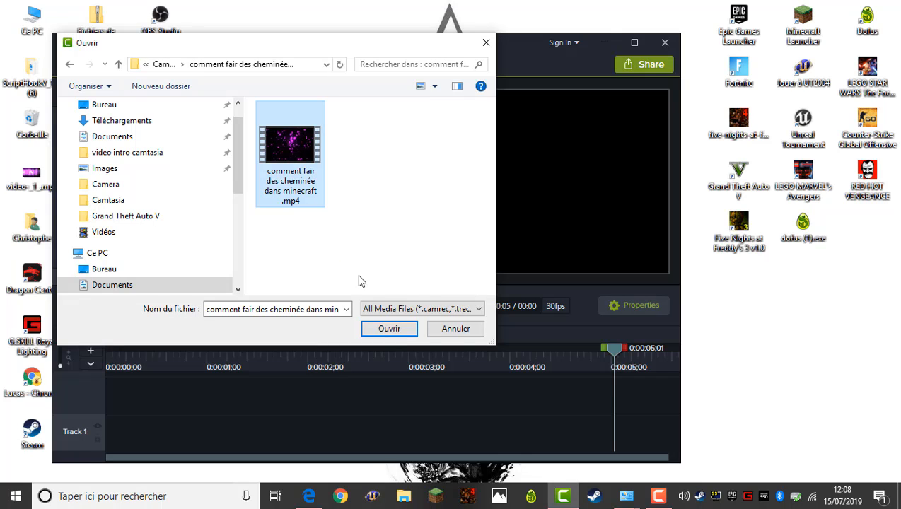
left_click(388, 332)
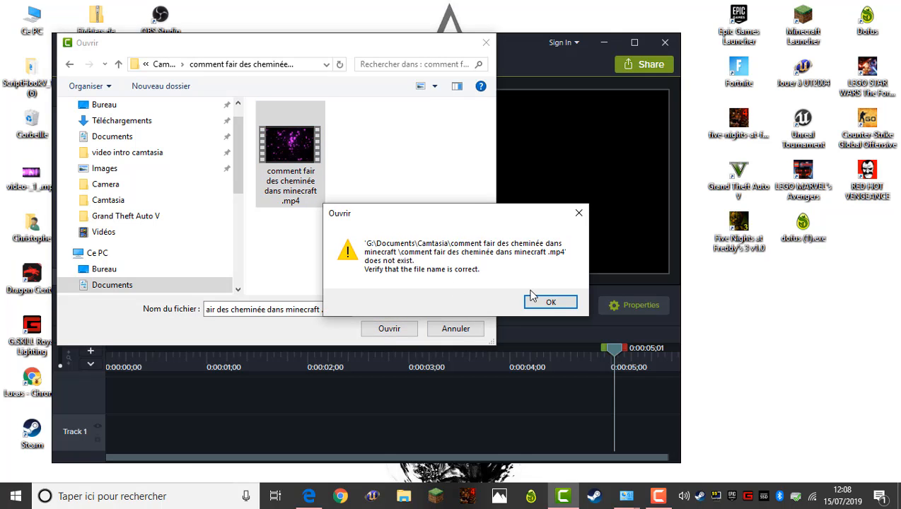
left_click(550, 302)
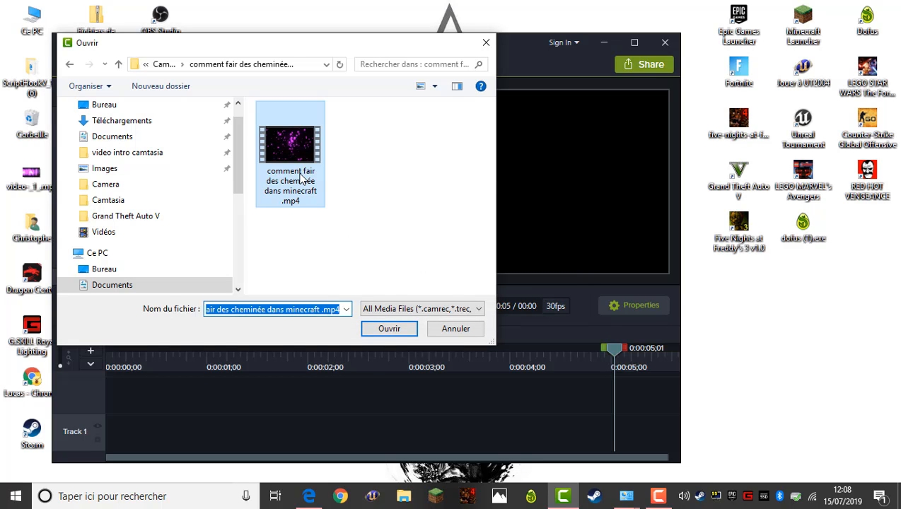
left_click(486, 43)
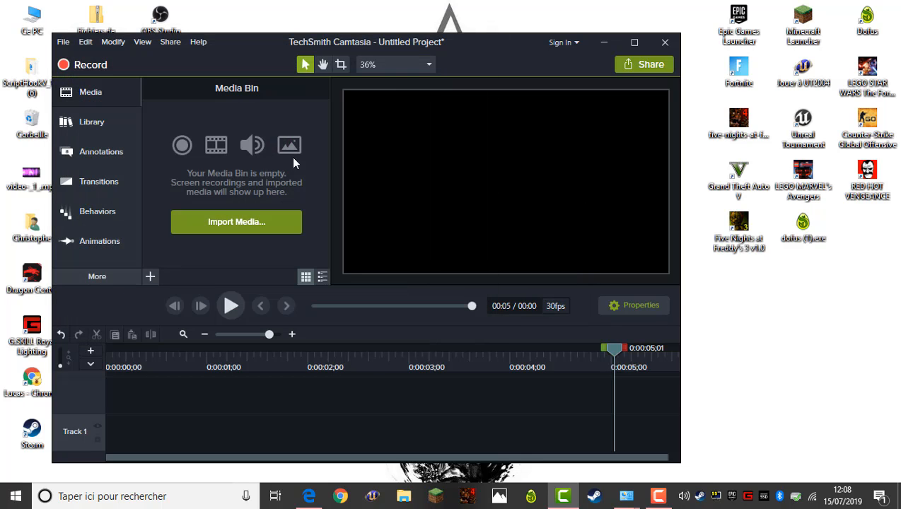
Import the recording Rec 07-15-19.trec from the Documents\Camtasia folder into the media bin
left_click(251, 228)
left_click_drag(394, 44, 343, 37)
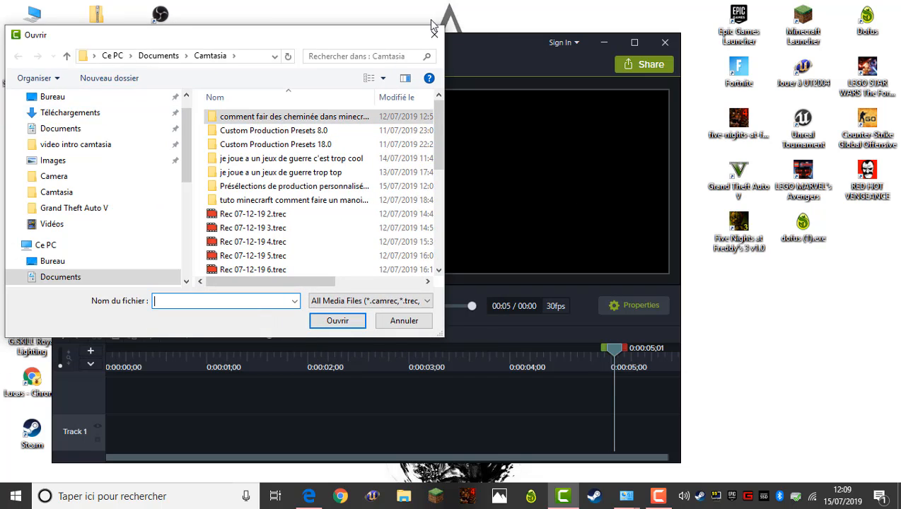
left_click(324, 133)
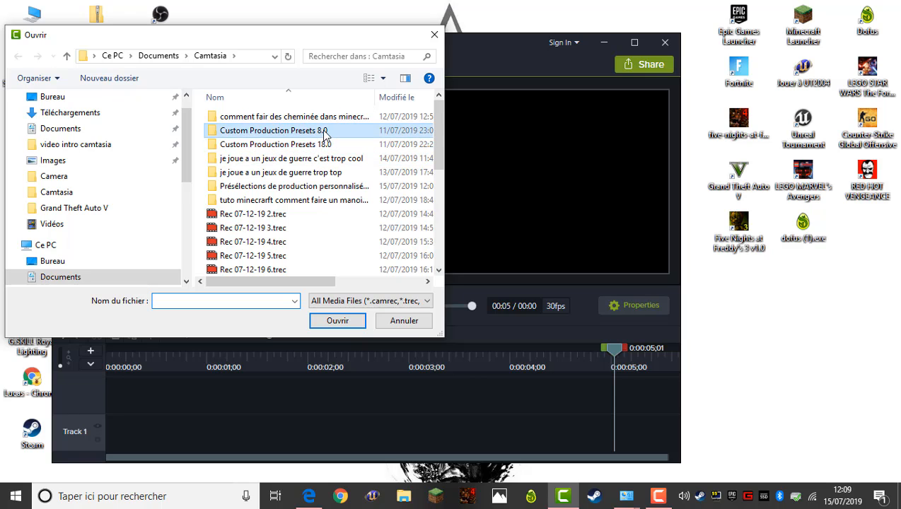
double_click(324, 133)
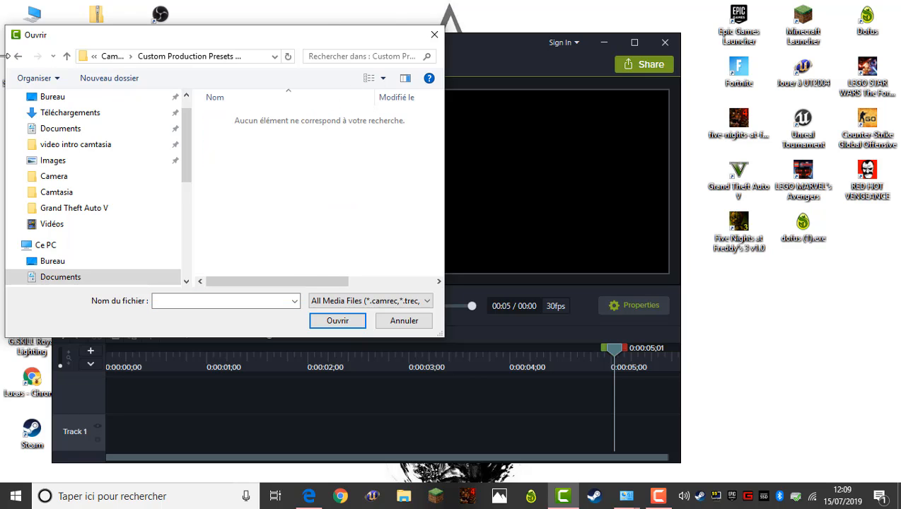
left_click(17, 56)
scroll(326, 184, "down", 5)
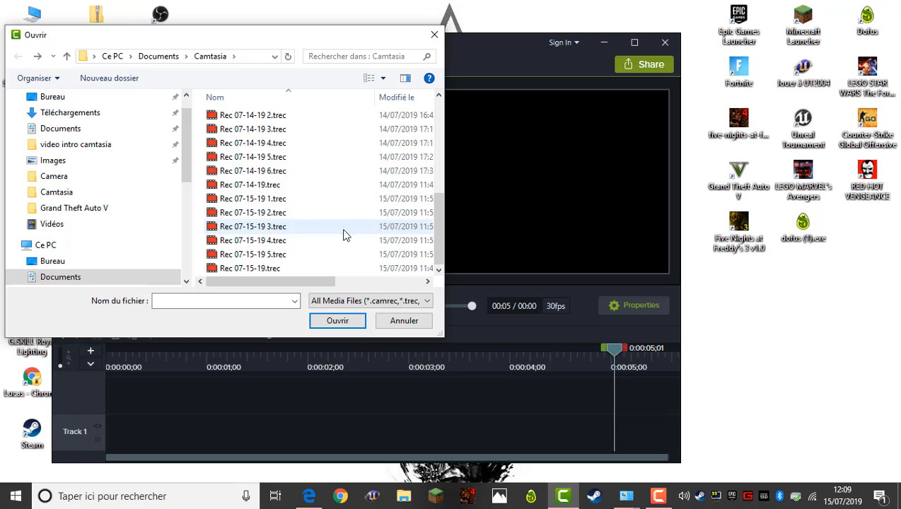
double_click(321, 268)
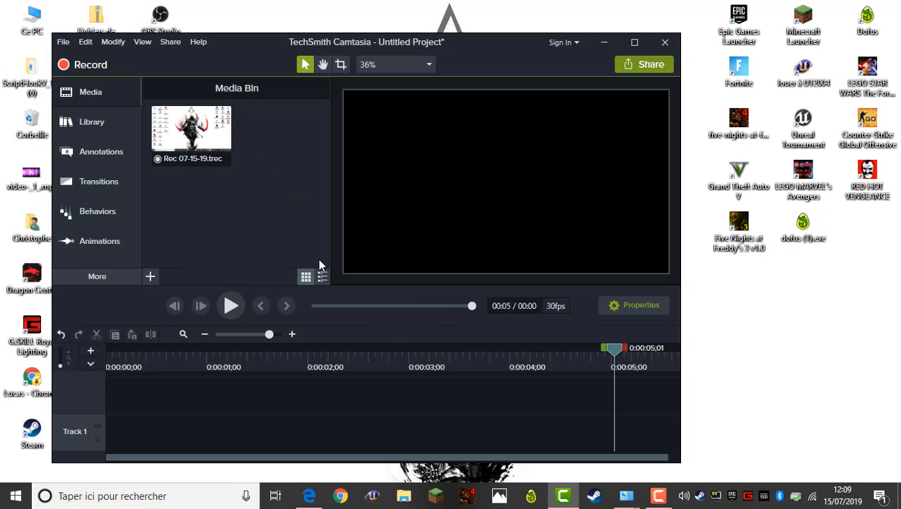
Add Rec 07-15-19.trec to the timeline at the playhead and align its picture with the canvas
right_click(188, 135)
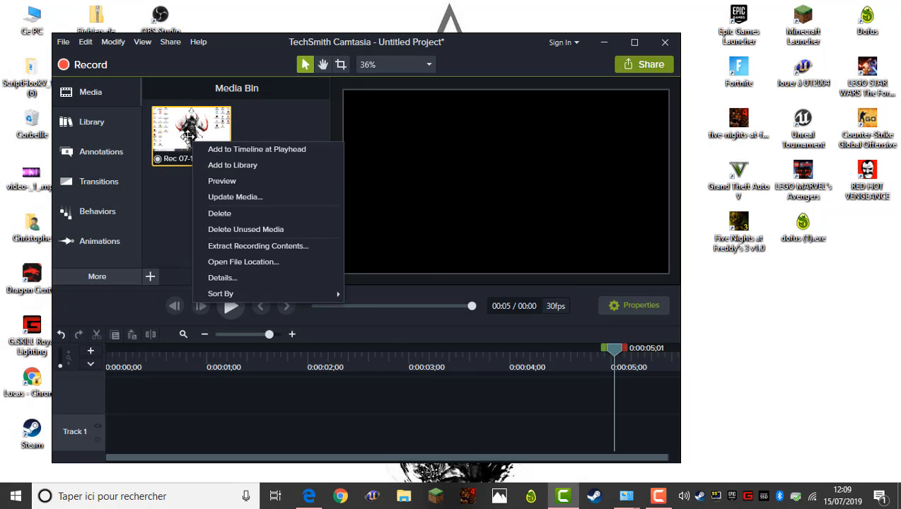
left_click(257, 150)
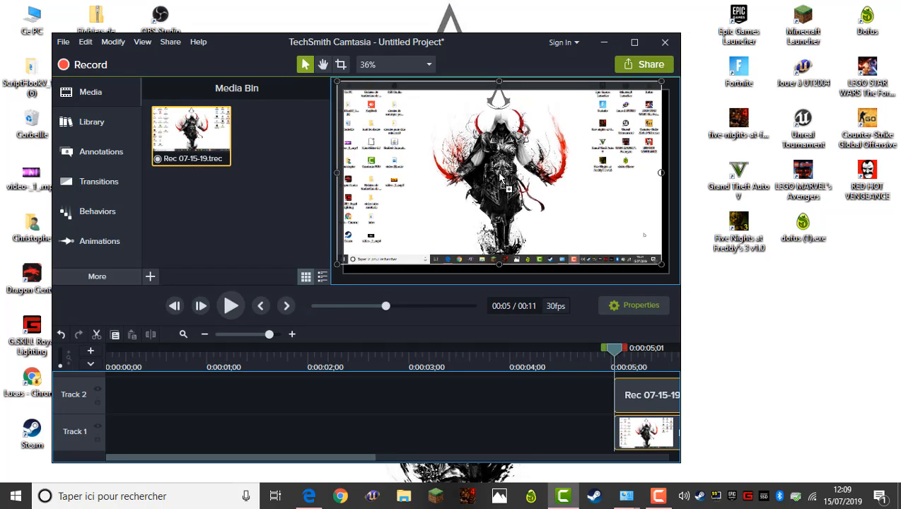
left_click_drag(506, 188, 411, 177)
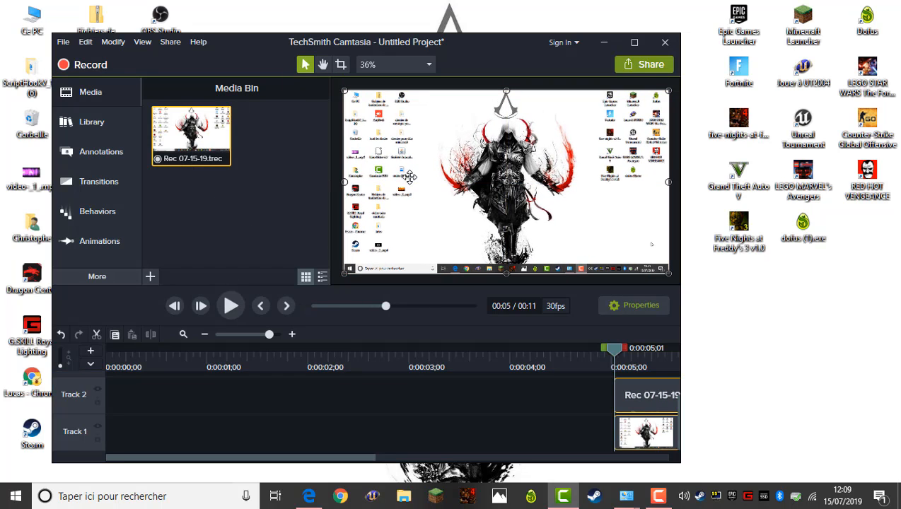
left_click(332, 201)
Move the recording's screen clip on Track 1 to the timeline start and reposition its Track 2 clip earlier
left_click_drag(649, 435, 147, 453)
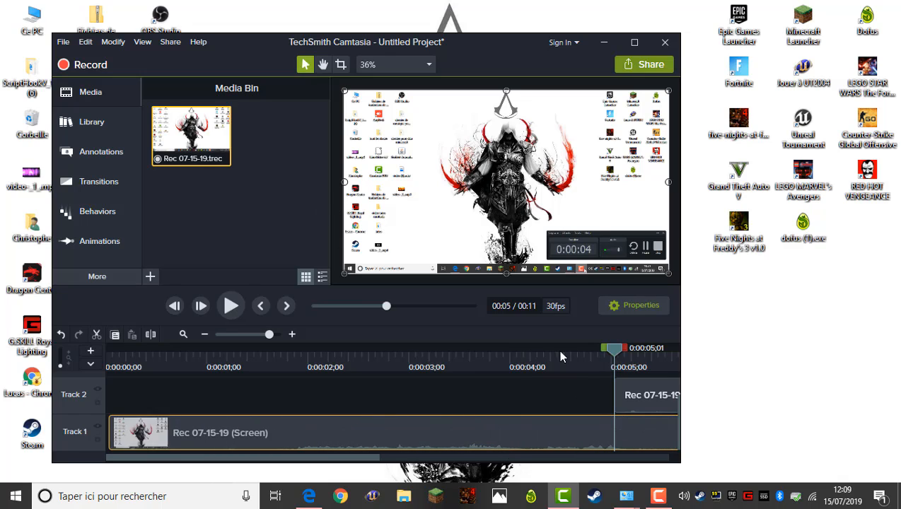
left_click_drag(644, 391, 257, 438)
left_click(314, 373)
left_click_drag(155, 390, 238, 395)
Minimize the Camtasia editor and switch to the Microsoft Edge browser
left_click(599, 43)
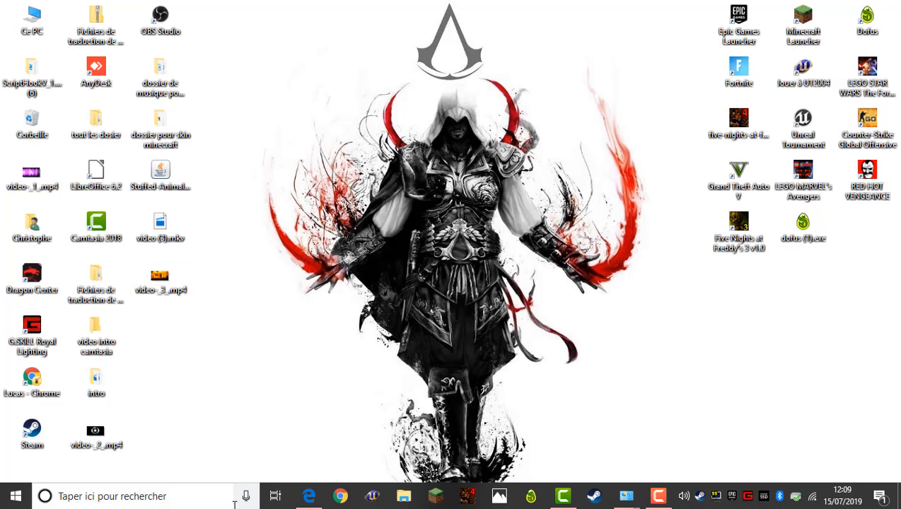
left_click(309, 496)
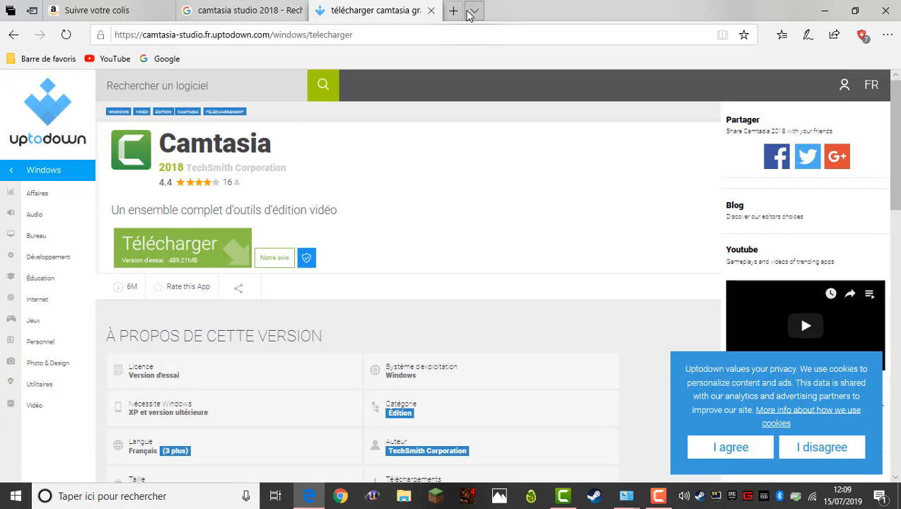
left_click(454, 10)
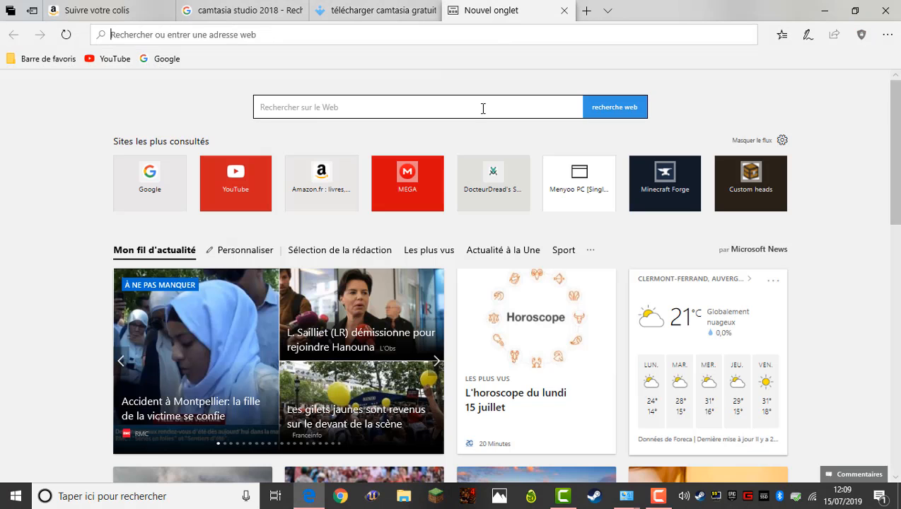
left_click(146, 60)
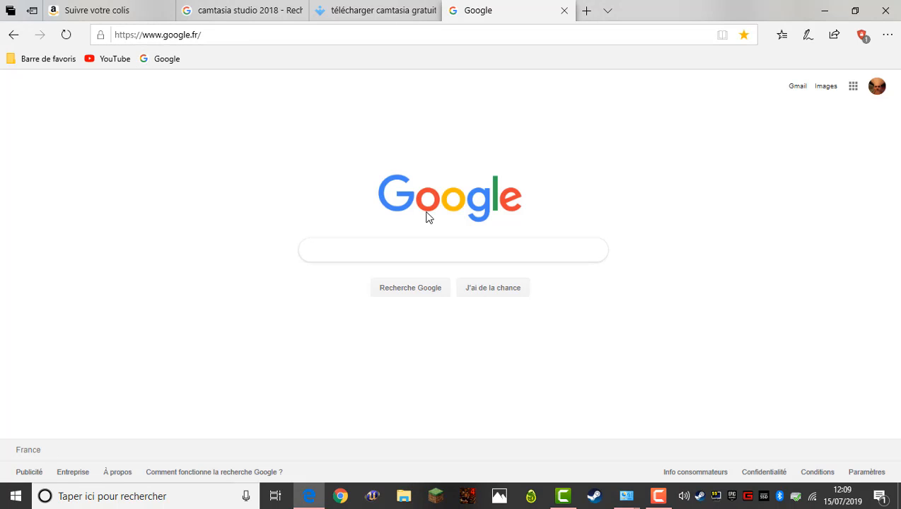
left_click(564, 11)
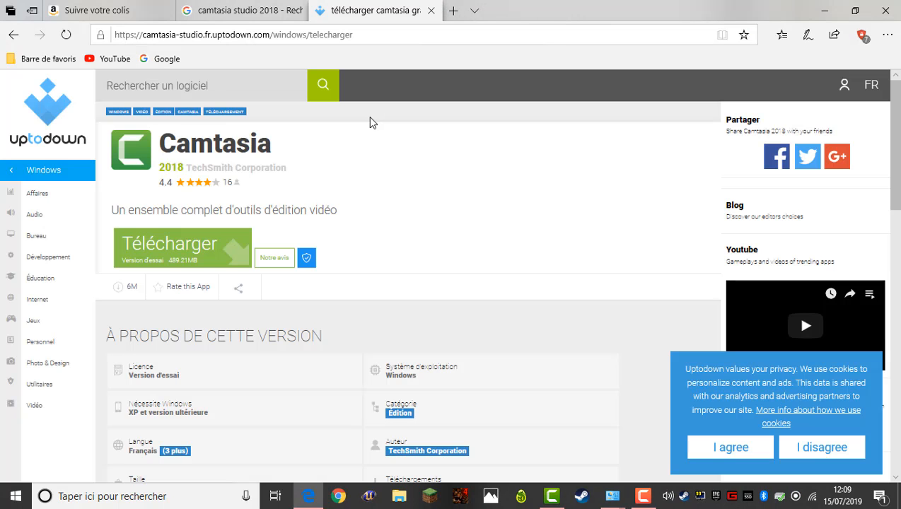
Search the web for "intro" in a new browser tab and open the Panzoid website
left_click(456, 10)
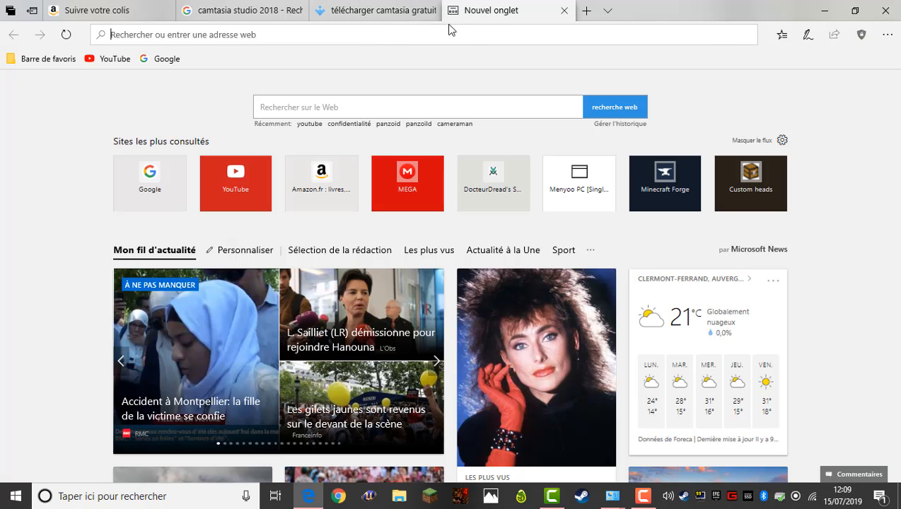
left_click(399, 110)
type("in")
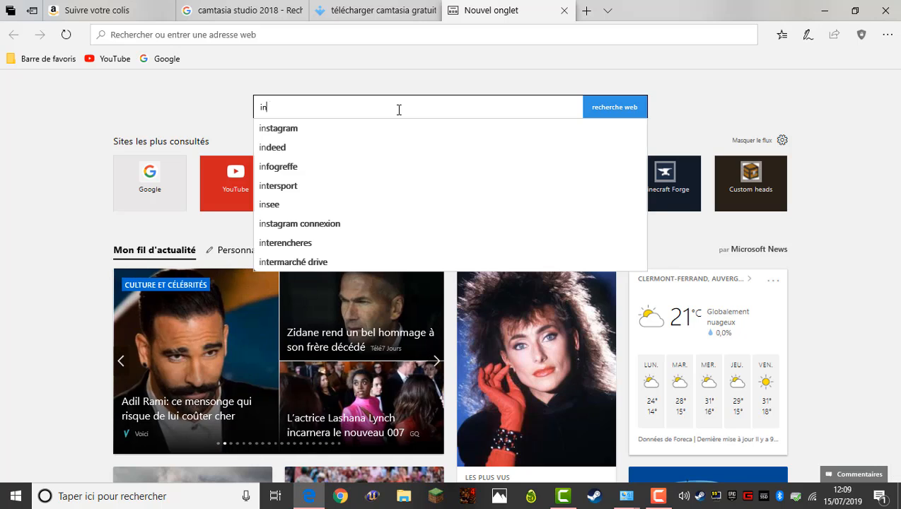
type("tro")
key("Return")
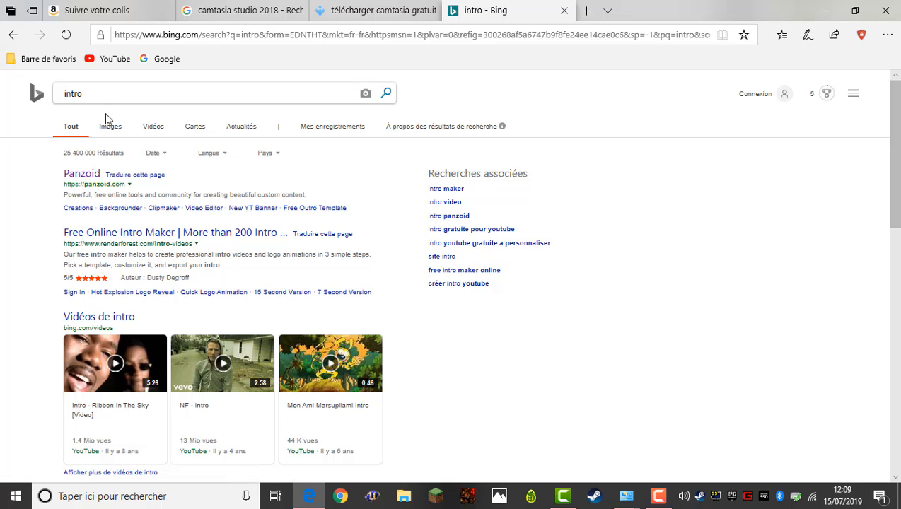
left_click(78, 176)
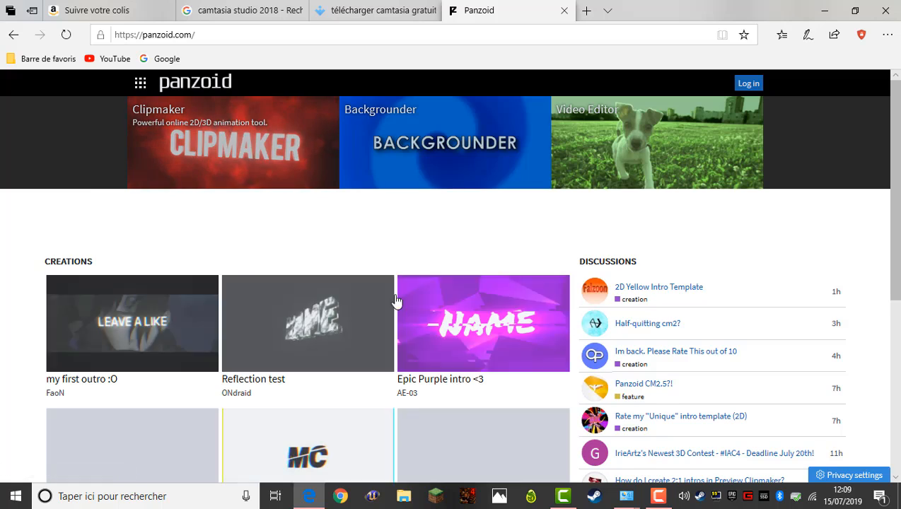
Browse the Panzoid creations, choose the blue "PERFECT 2D INTRO" template and open it in Clipmaker
scroll(401, 331, "down", 5)
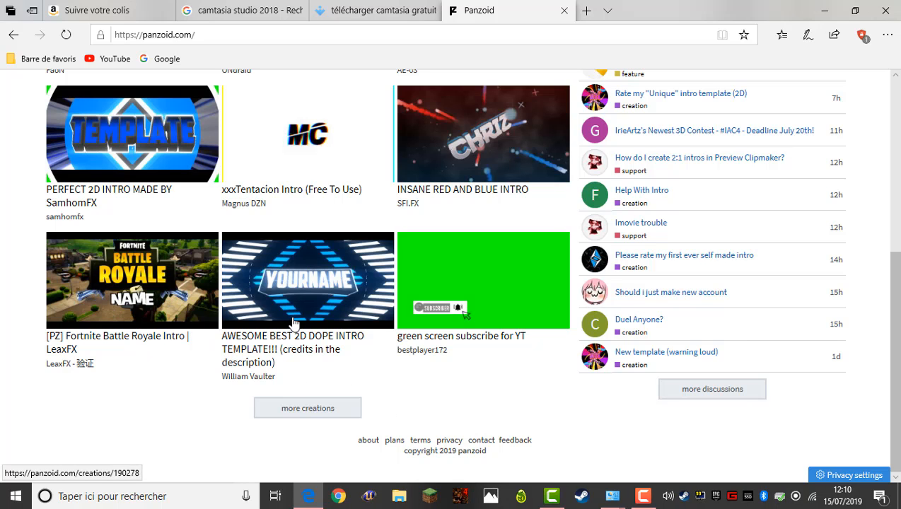
scroll(388, 198, "up", 5)
scroll(263, 236, "down", 5)
scroll(426, 238, "up", 5)
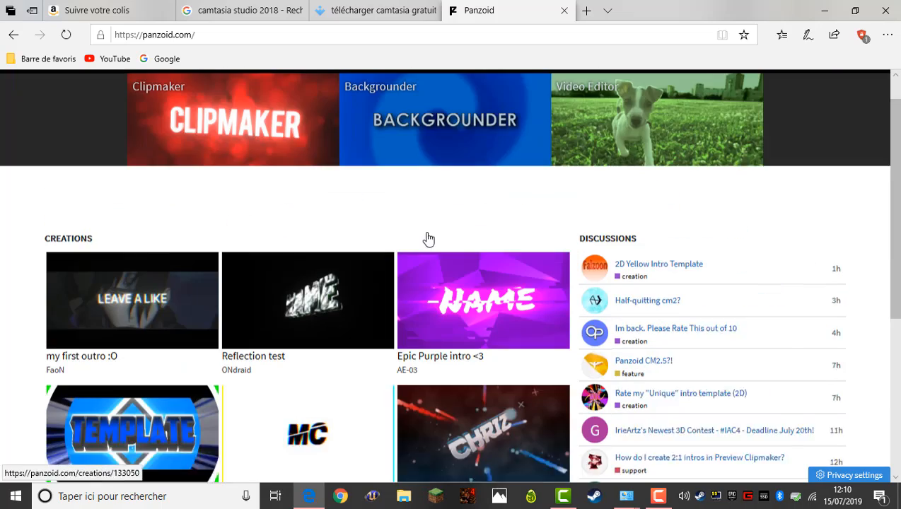
scroll(288, 212, "down", 5)
scroll(252, 217, "up", 3)
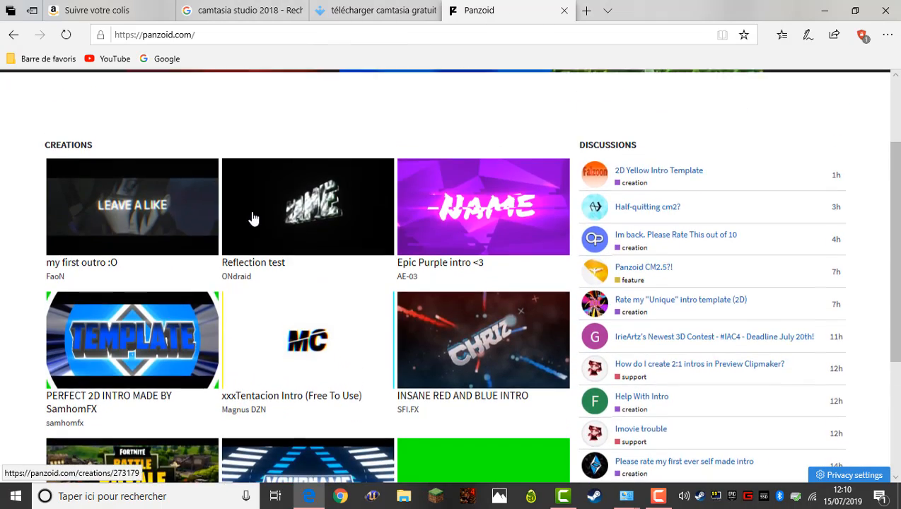
left_click(103, 312)
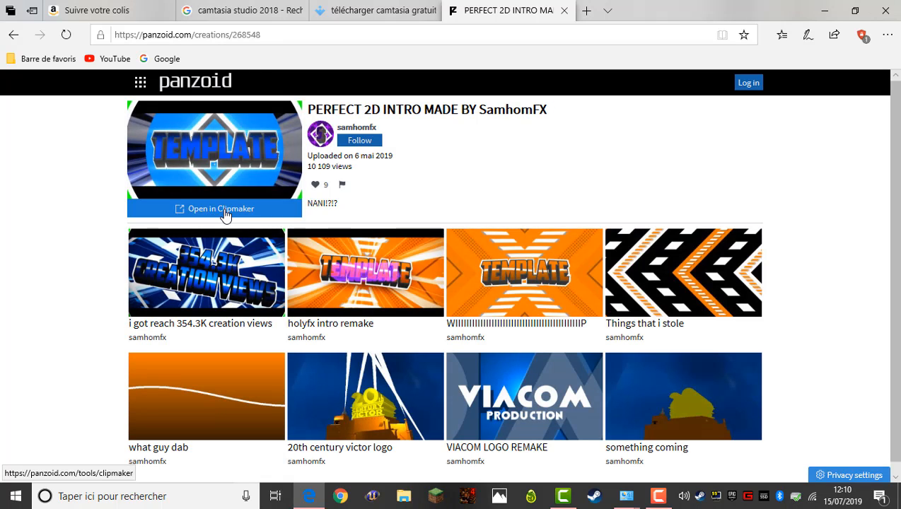
left_click(229, 211)
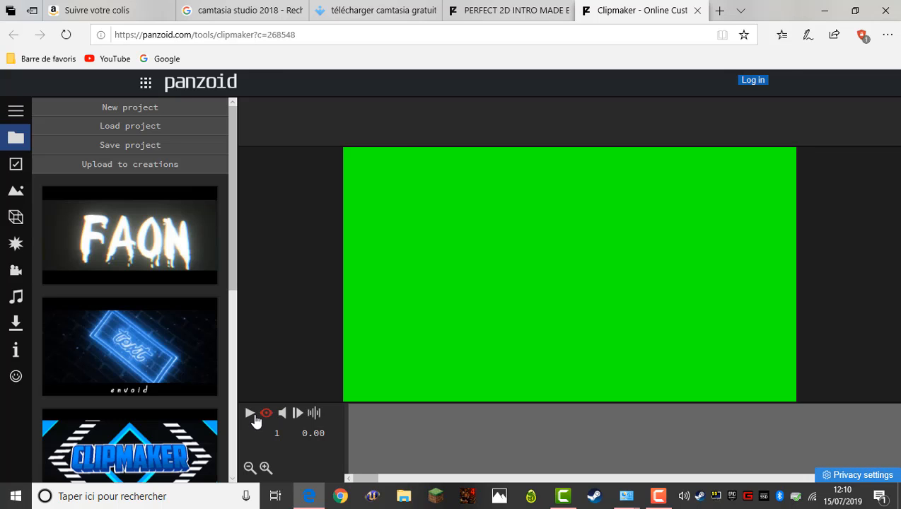
Play the intro template, display its object list, and pause playback where the TEMPLATE title fills the frame
left_click(252, 416)
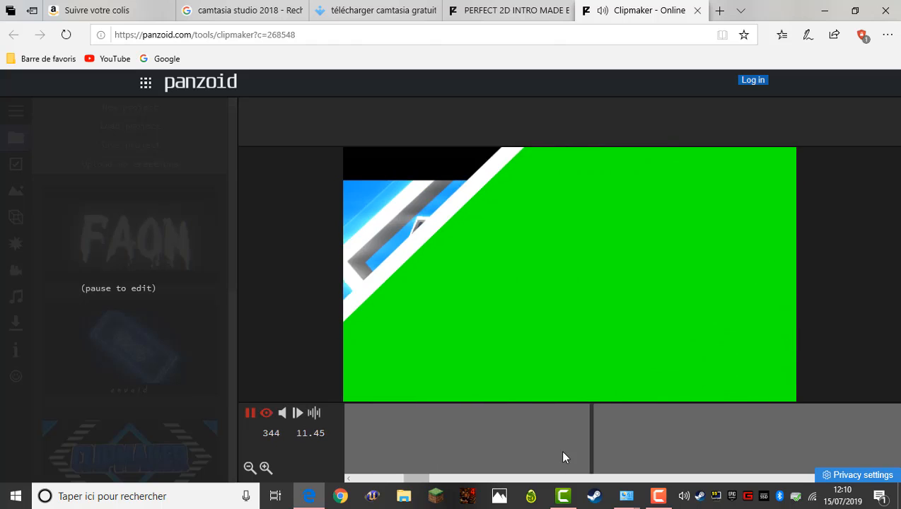
left_click(250, 414)
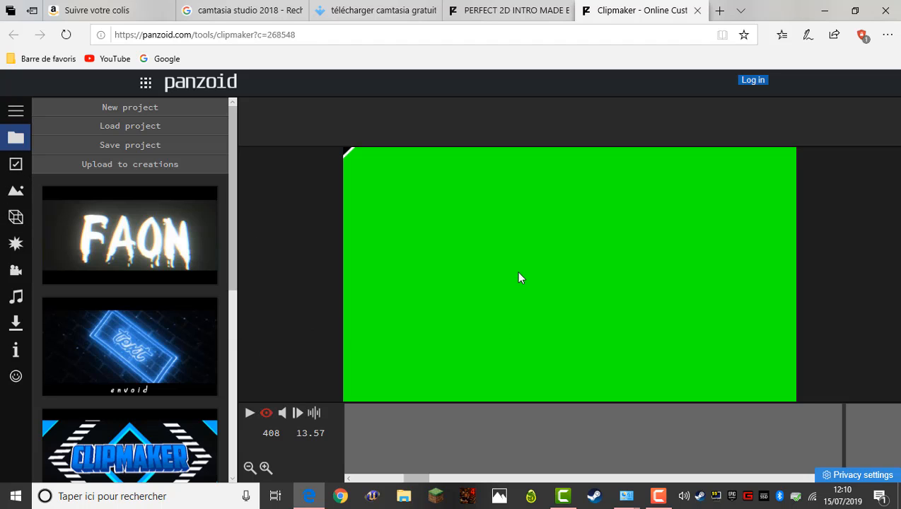
left_click(16, 217)
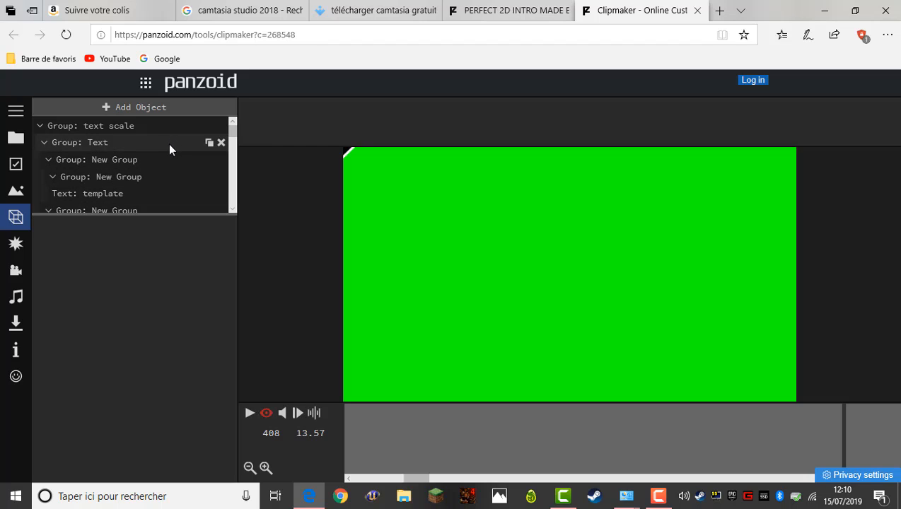
left_click(250, 412)
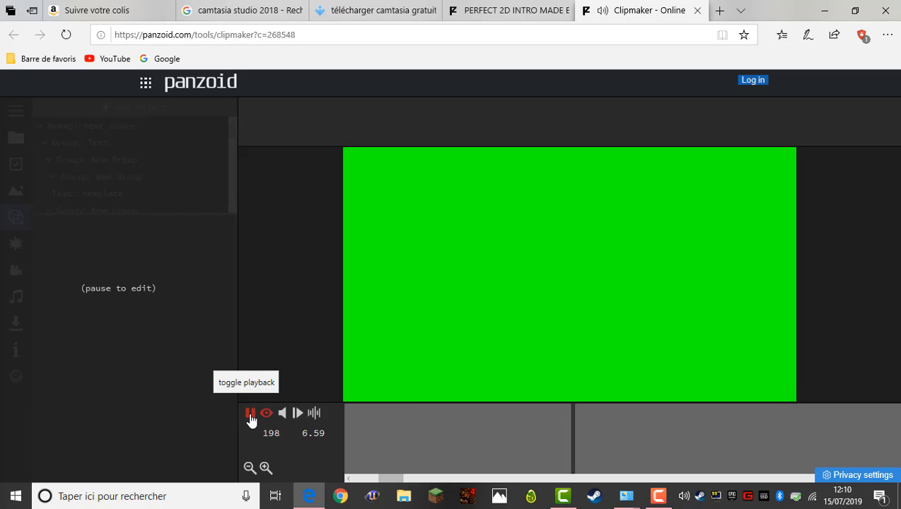
left_click(248, 414)
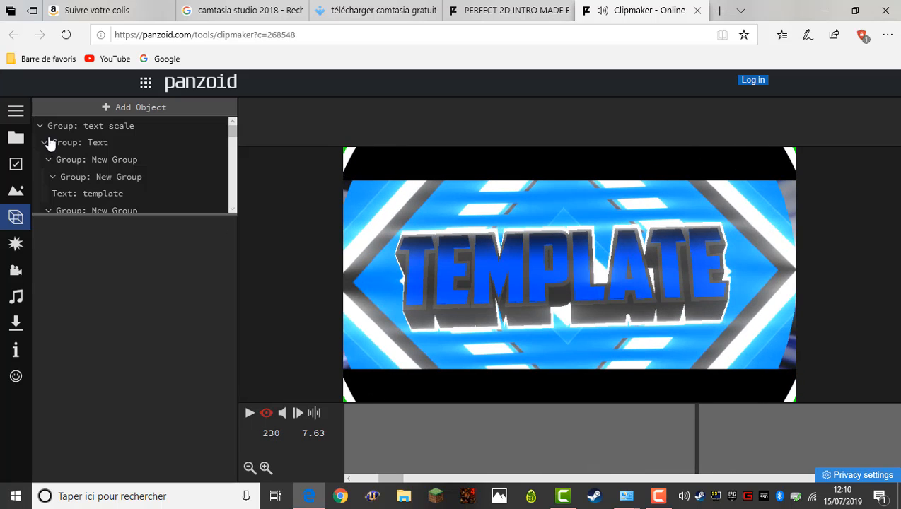
Change the first "template" text object directly under New Group, with bevel on, to "GEMIN FOX"
scroll(177, 141, "down", 1)
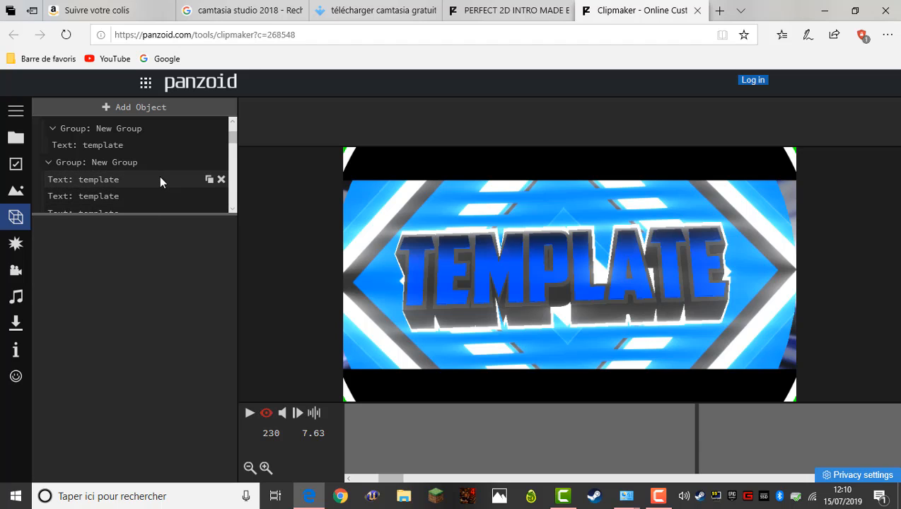
left_click(159, 178)
left_click(145, 251)
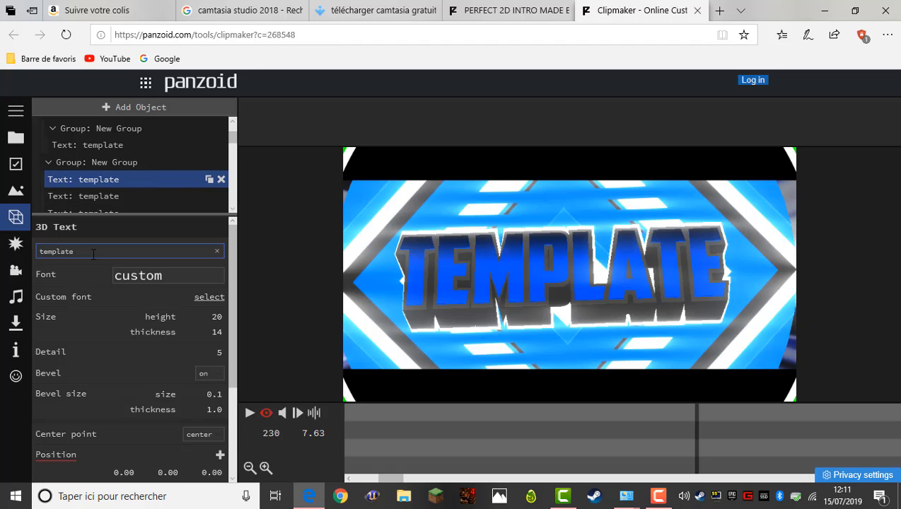
left_click_drag(34, 251, 28, 252)
type("GEMIN FOX")
key("Return")
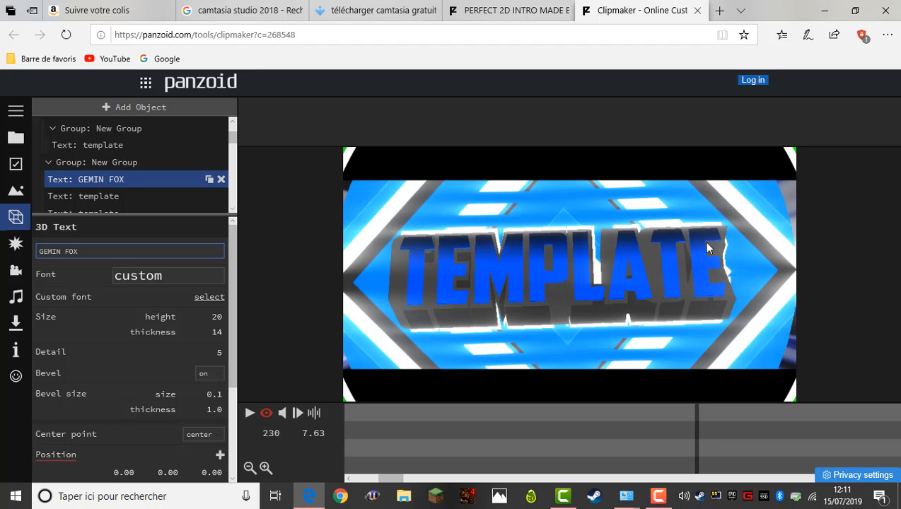
Replace the text of the next "template" object, with bevel off, with "GEMIN FOX"
left_click(147, 198)
double_click(86, 249)
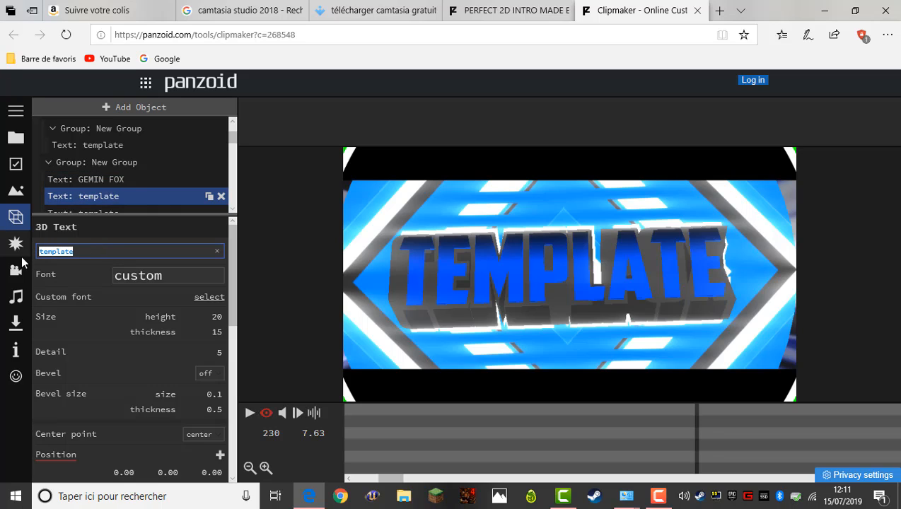
type("GEMIN FOX")
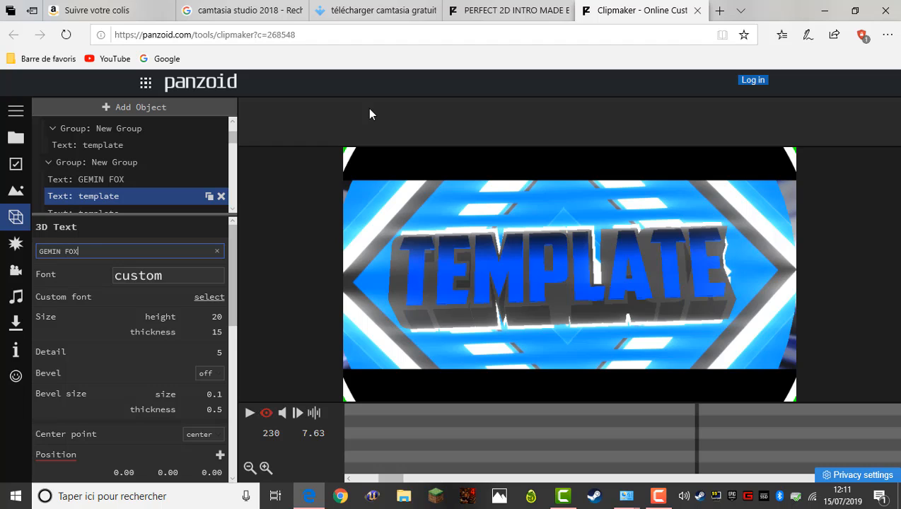
key("Return")
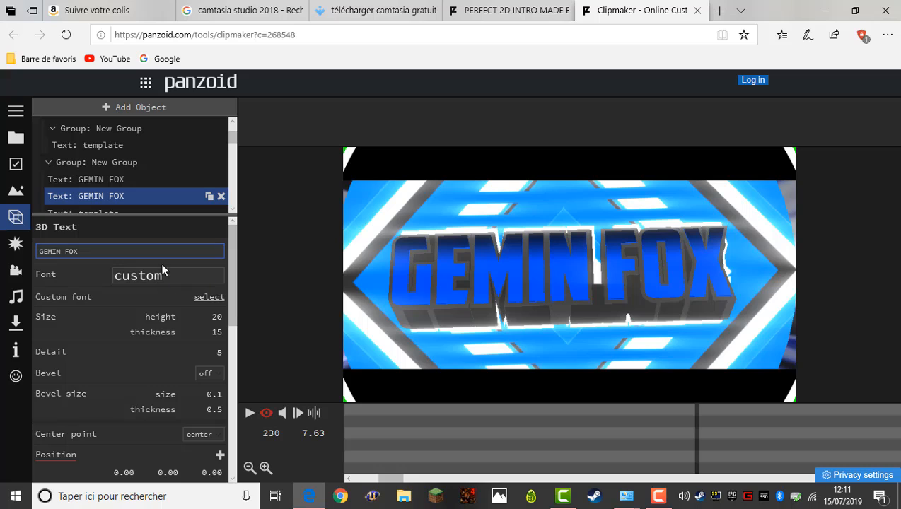
left_click(124, 281)
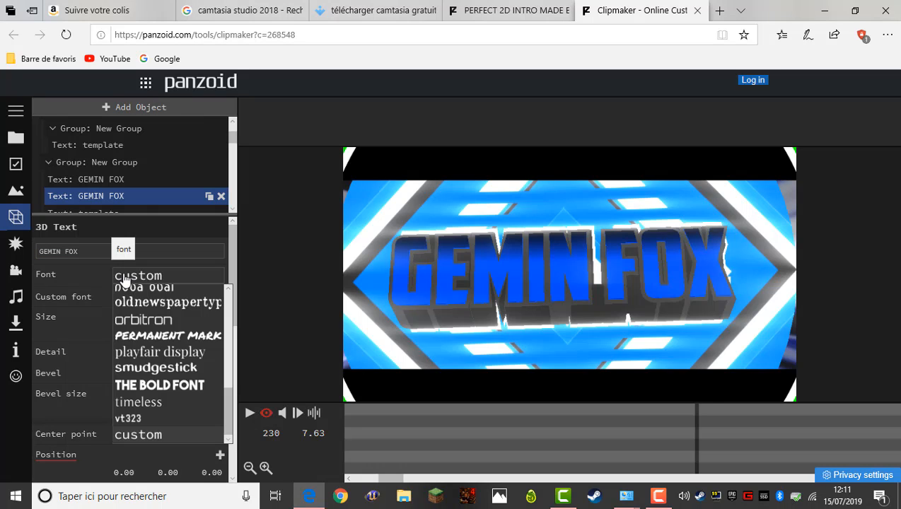
left_click(124, 277)
left_click(124, 277)
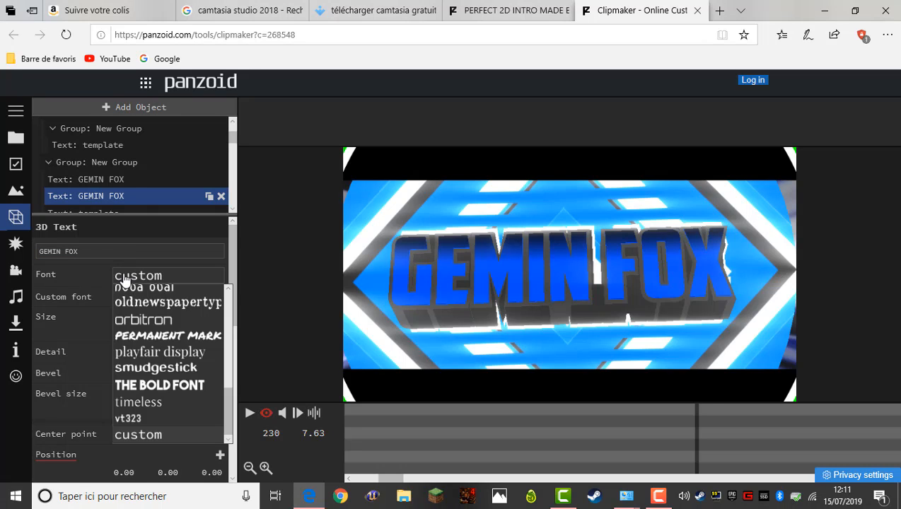
left_click(124, 278)
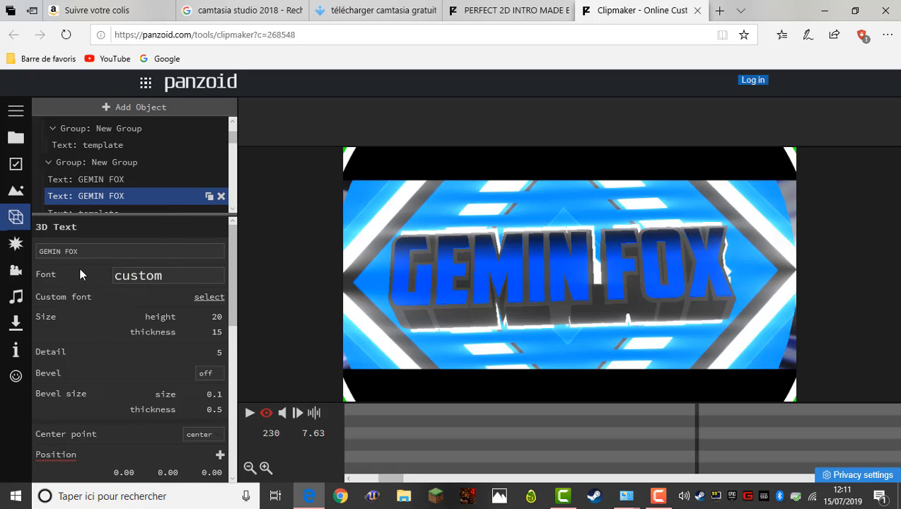
Start rendering the intro video for download in balanced mode and .mkv (vp8/opus) format
left_click(16, 243)
left_click(15, 271)
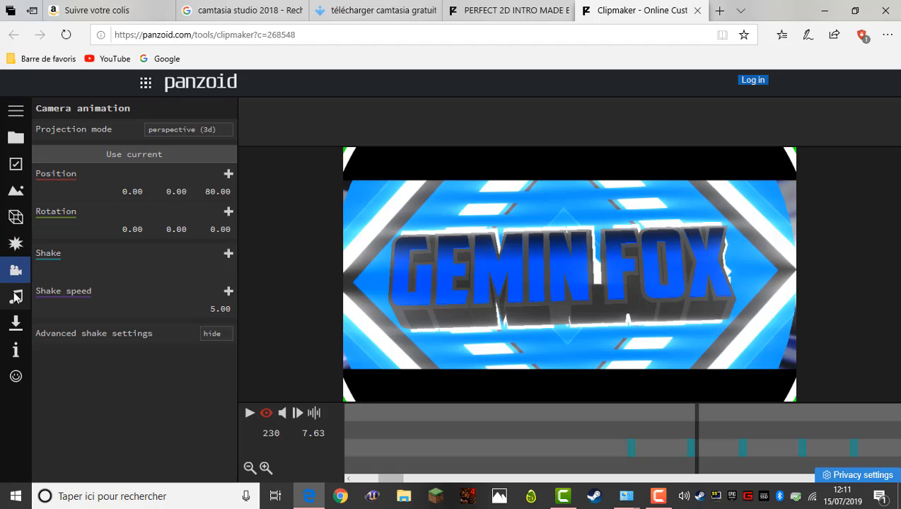
left_click(15, 297)
left_click(15, 324)
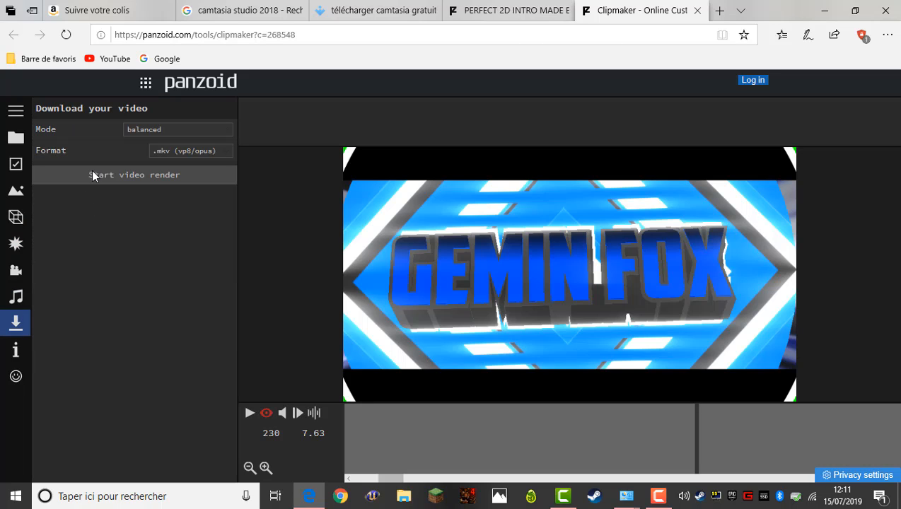
left_click(163, 182)
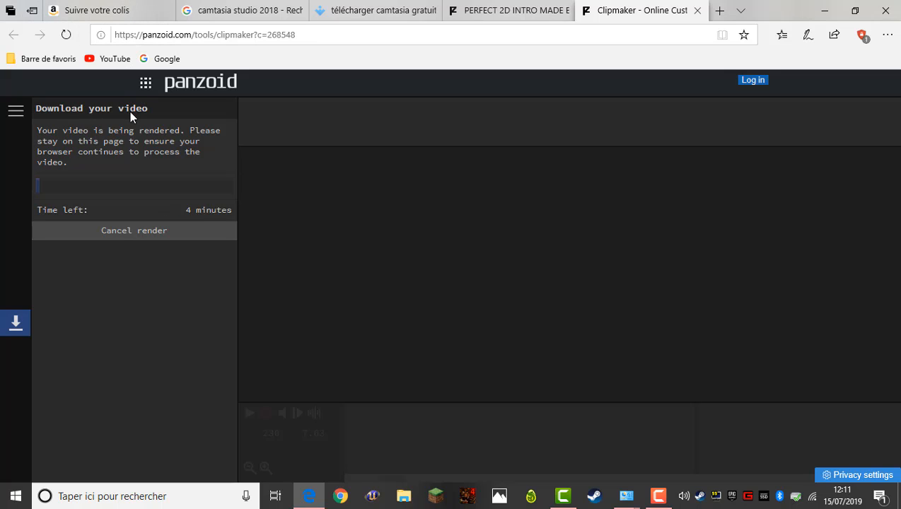
Load the YouTube home page in place of the Uptodown Camtasia download page
left_click(259, 10)
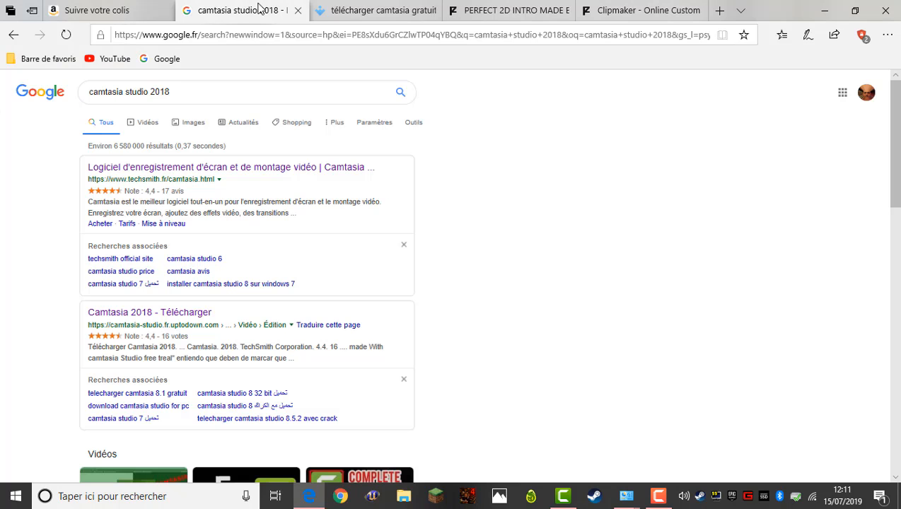
left_click(333, 7)
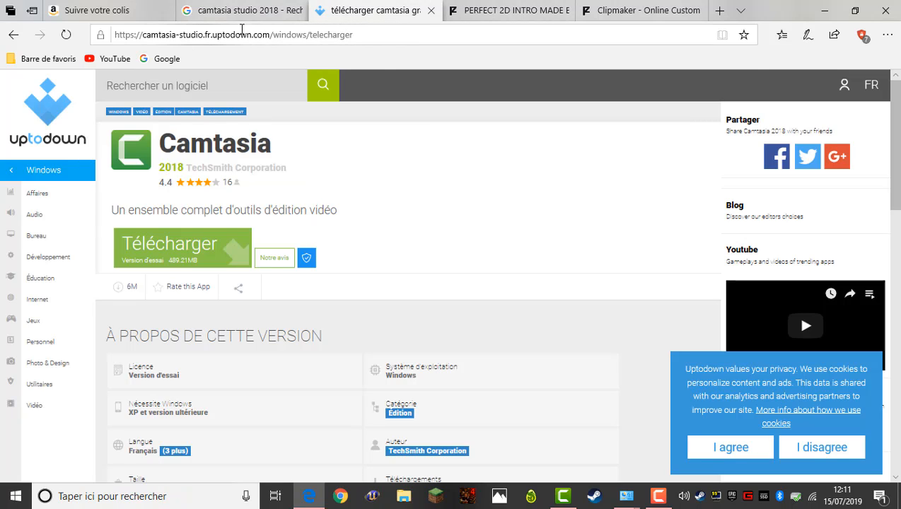
left_click(372, 36)
type("YOUTUBE")
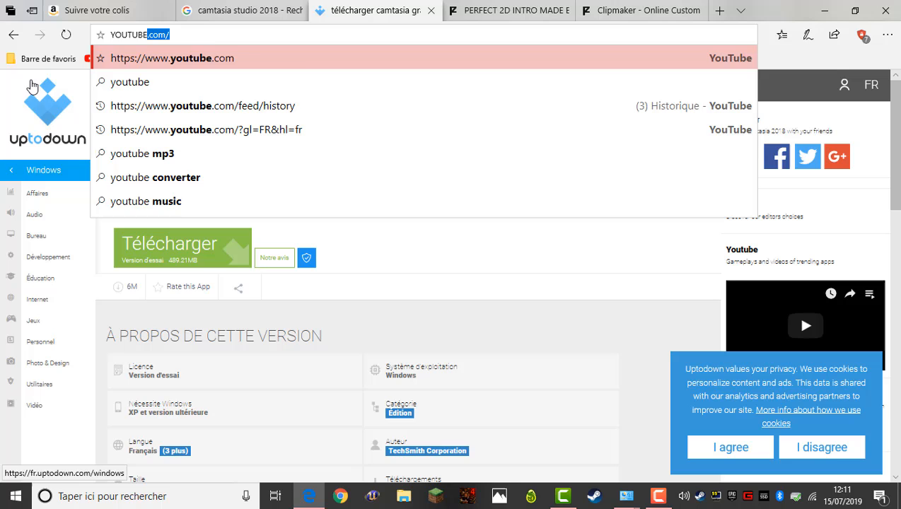
key("Return")
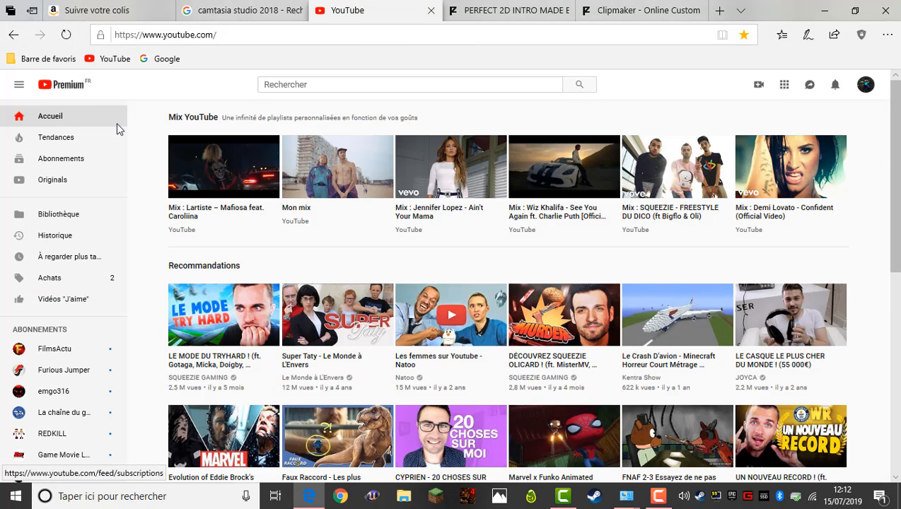
Open "FAIRE UNE INTRO PANZOID PUIS LA CONVERTIR EN MP4!!" from the liked videos and mute its playback
left_click(57, 303)
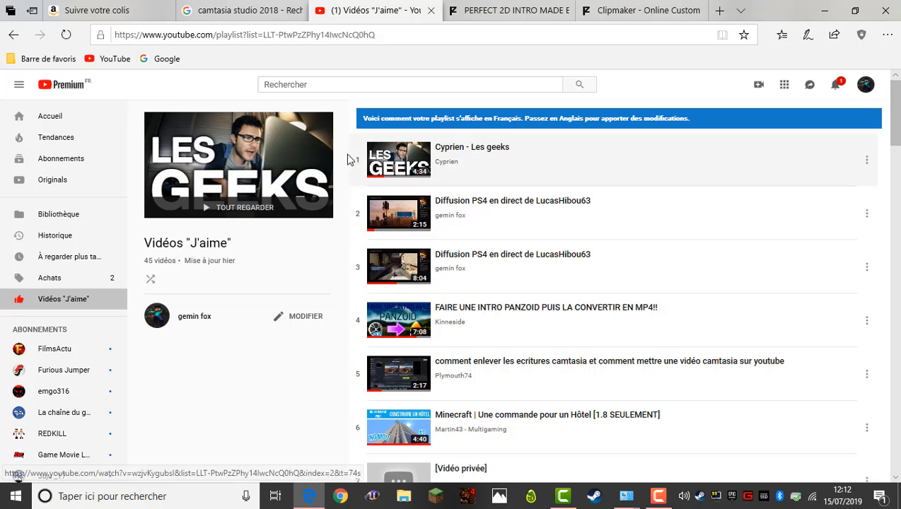
scroll(428, 256, "down", 3)
scroll(444, 191, "up", 3)
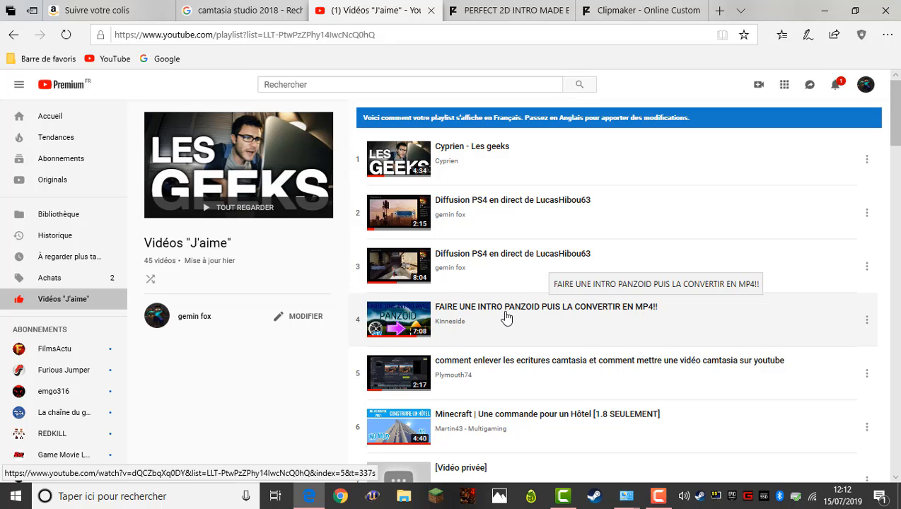
left_click(403, 323)
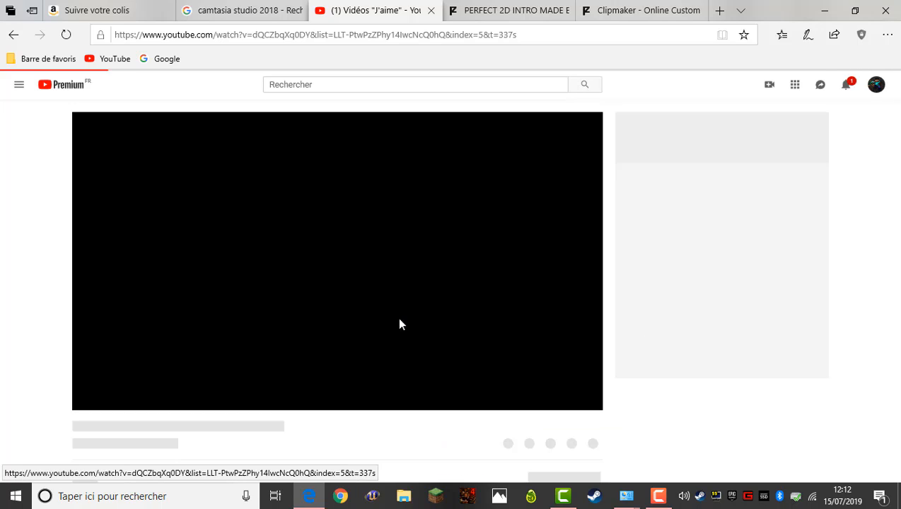
left_click(139, 403)
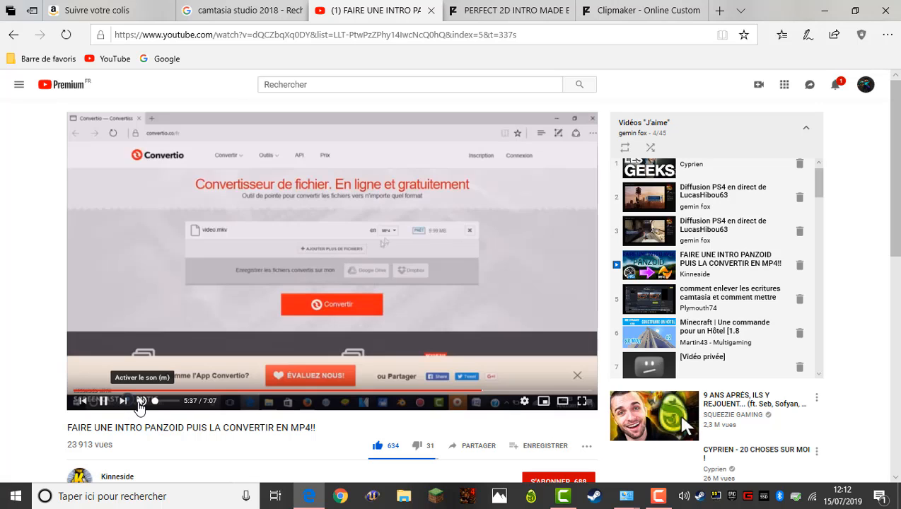
scroll(139, 409, "down", 3)
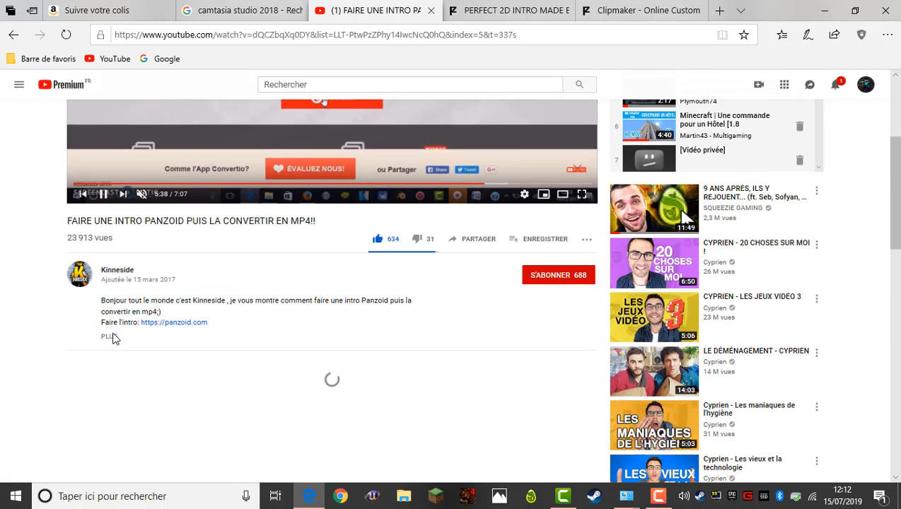
left_click(110, 337)
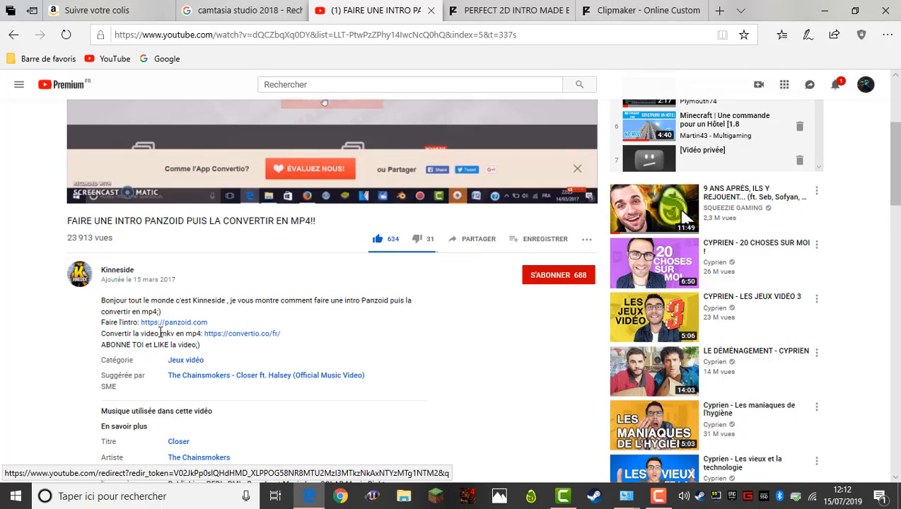
left_click(250, 338)
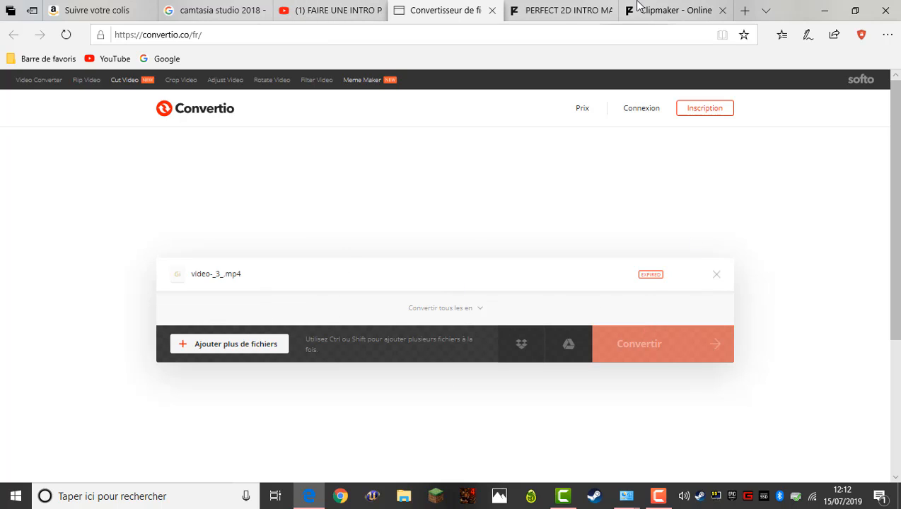
Return to the Clipmaker page to check the intro's render progress, and briefly view the screen recorder's duration
left_click(594, 10)
left_click(657, 7)
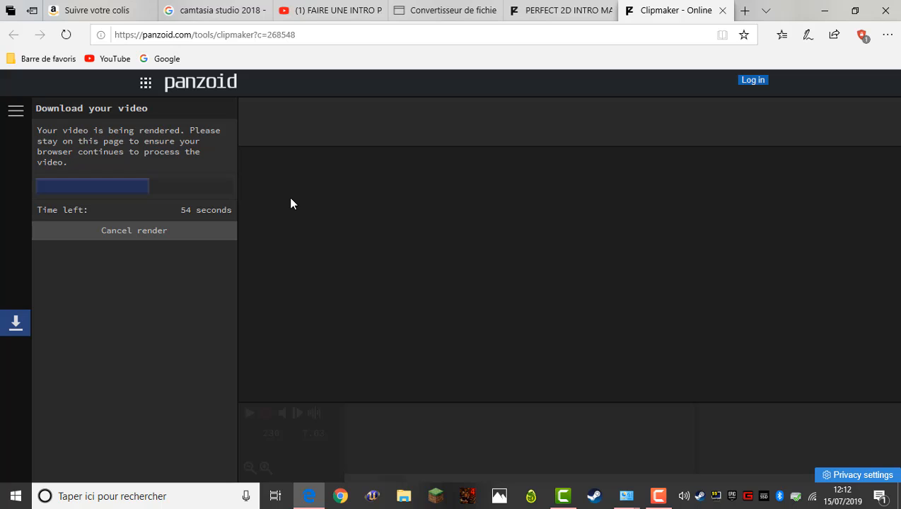
left_click(657, 496)
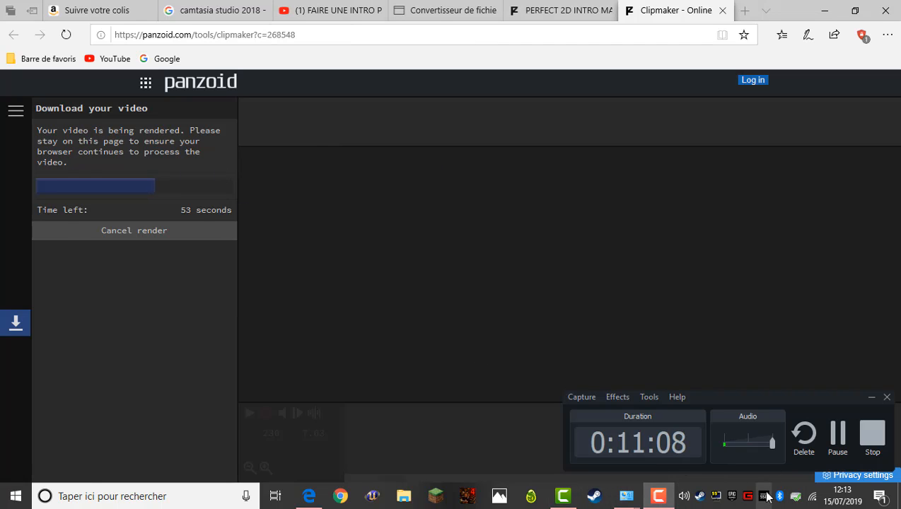
left_click(659, 497)
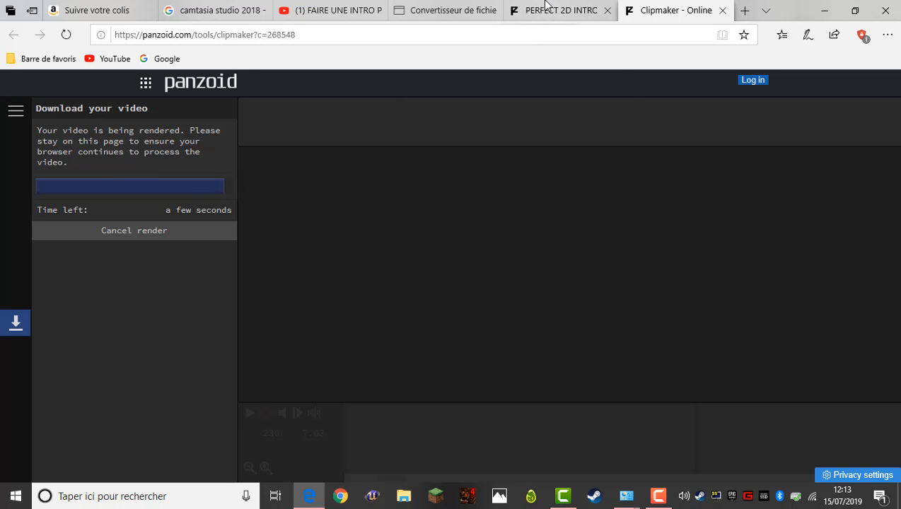
Download and save the rendered intro video, view the file in its download folder, and put the folder window away
mouse_move(449, 24)
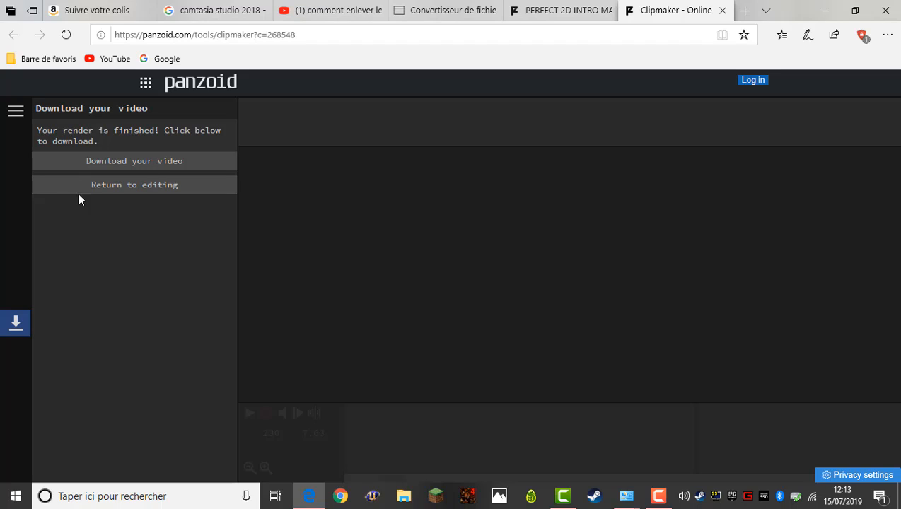
left_click(138, 163)
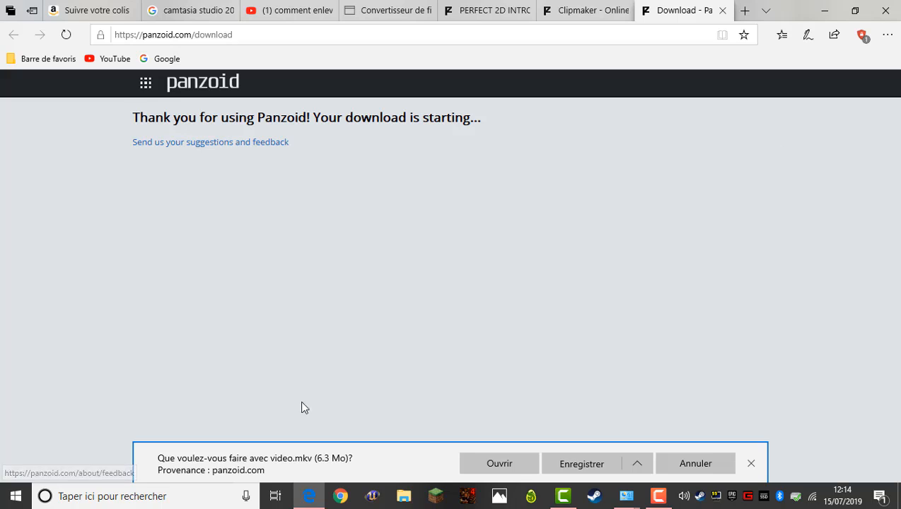
left_click(600, 464)
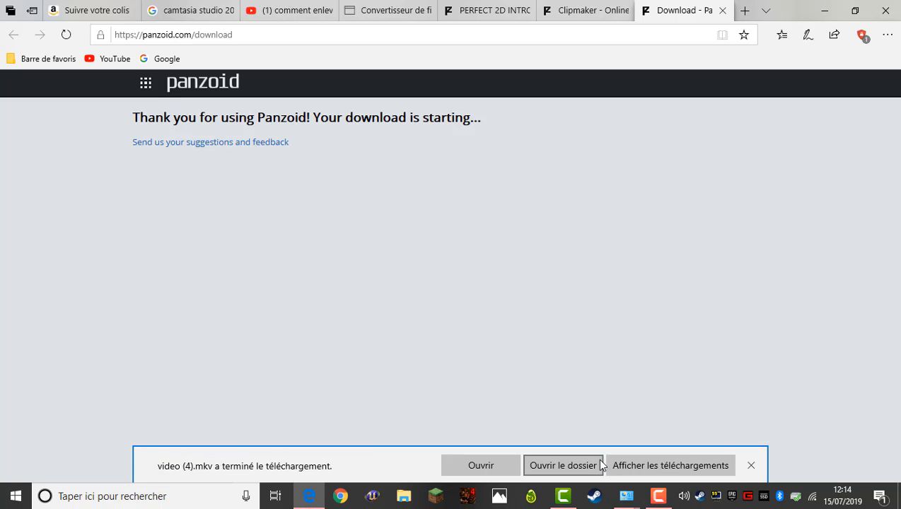
left_click(600, 461)
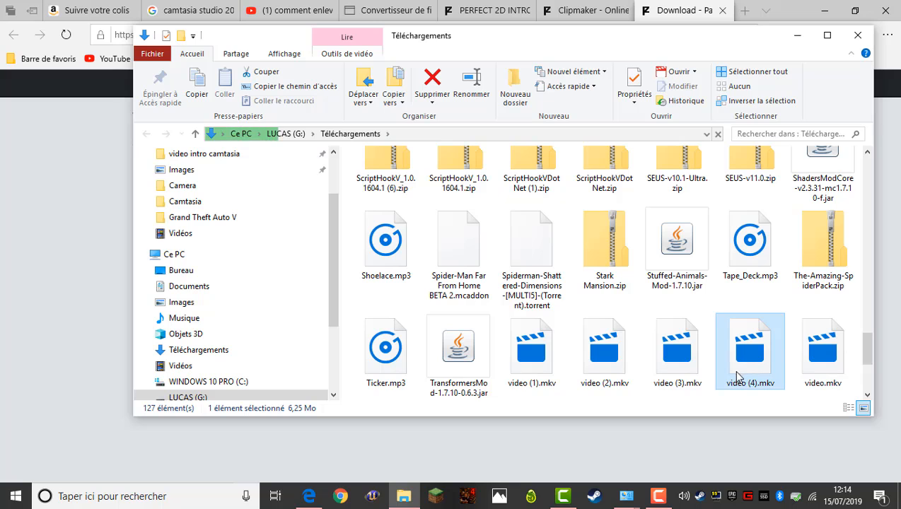
left_click(795, 34)
In Convertio, remove the expired video-_3_.mp4 and add video (4).mkv from the Téléchargements folder
left_click(408, 14)
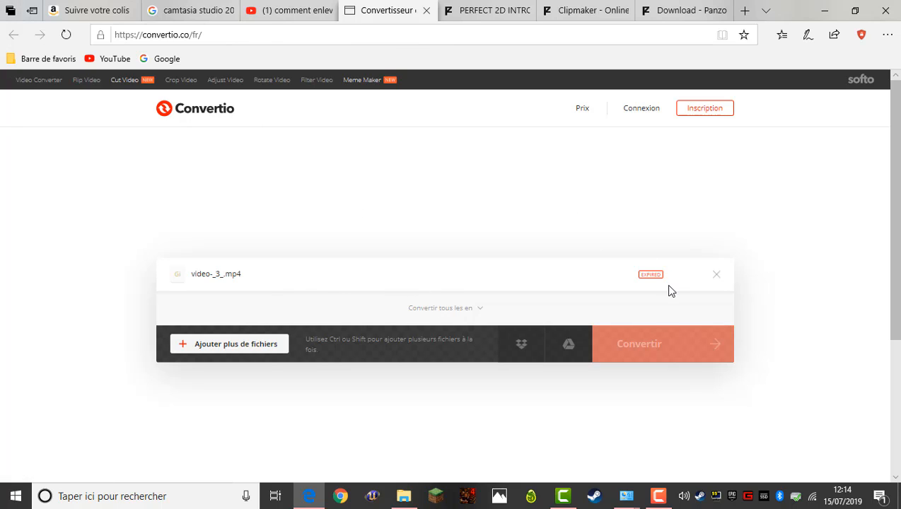
left_click(716, 274)
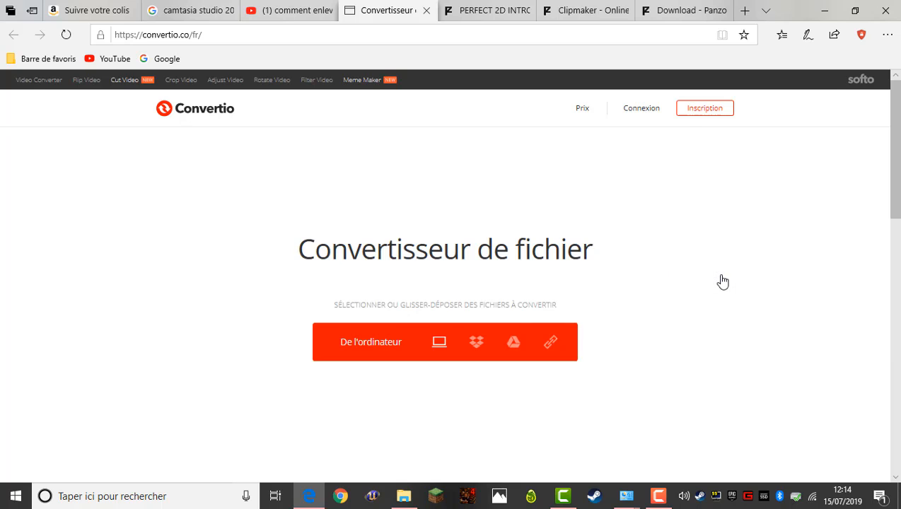
left_click(440, 345)
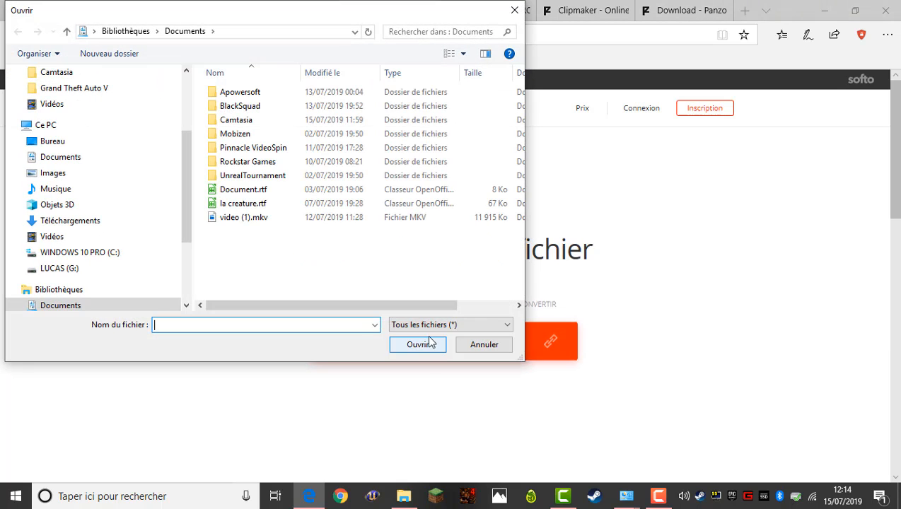
scroll(76, 255, "down", 2)
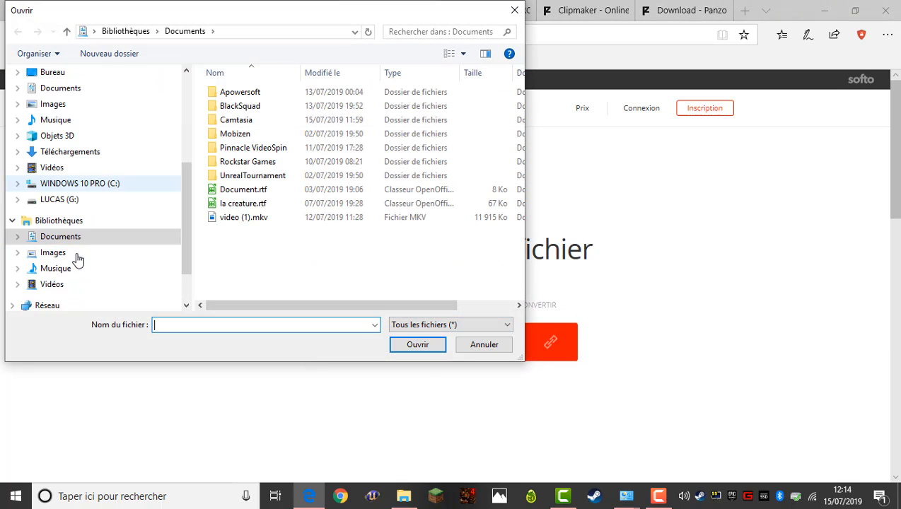
scroll(68, 244, "up", 3)
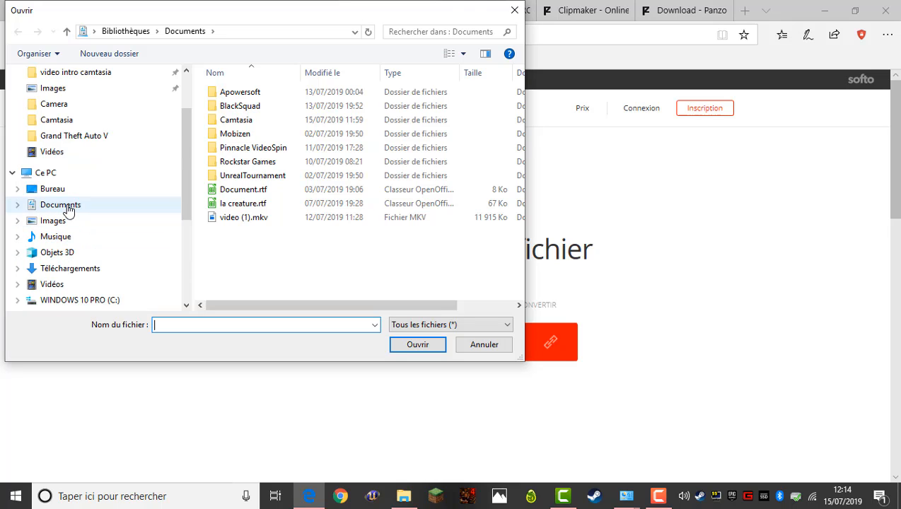
left_click(68, 206)
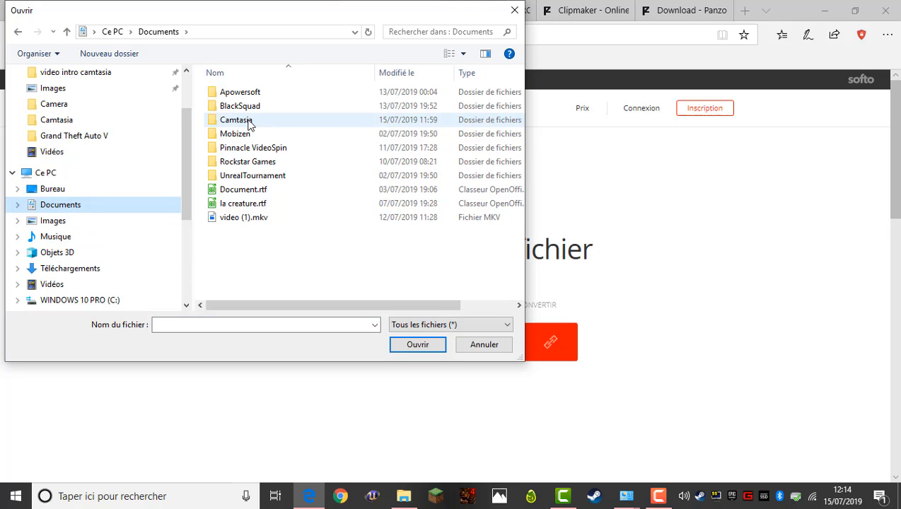
left_click(130, 185)
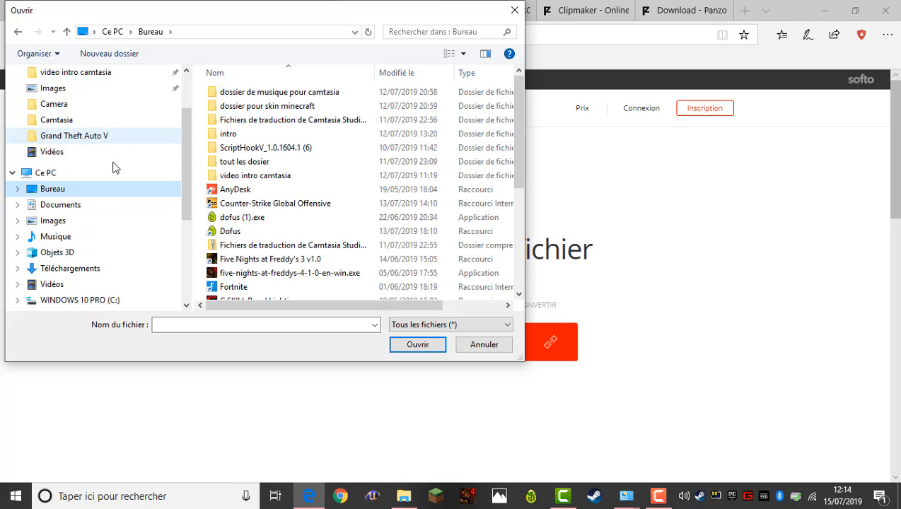
left_click(111, 268)
scroll(356, 167, "down", 3)
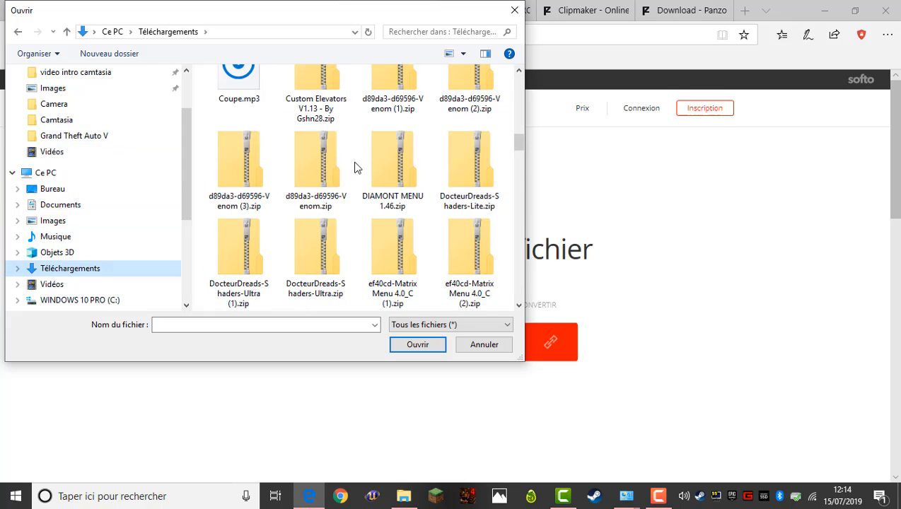
scroll(356, 167, "down", 15)
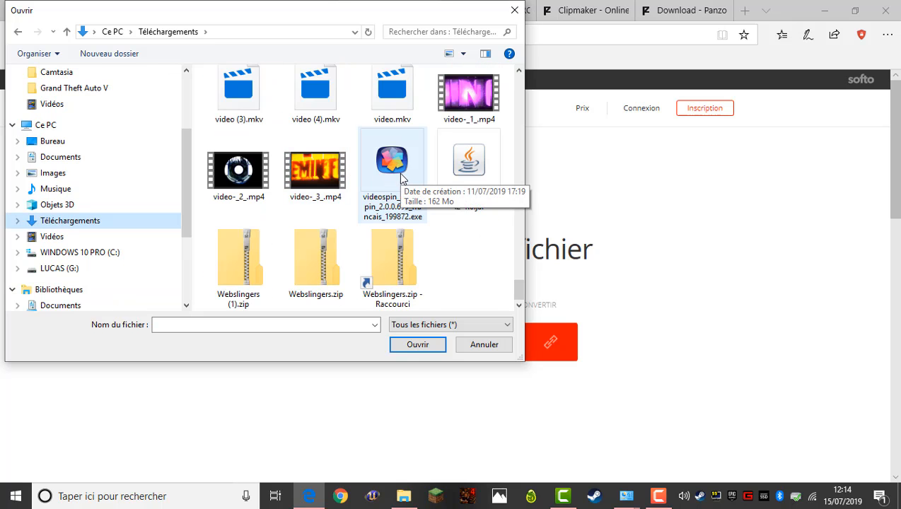
left_click(315, 91)
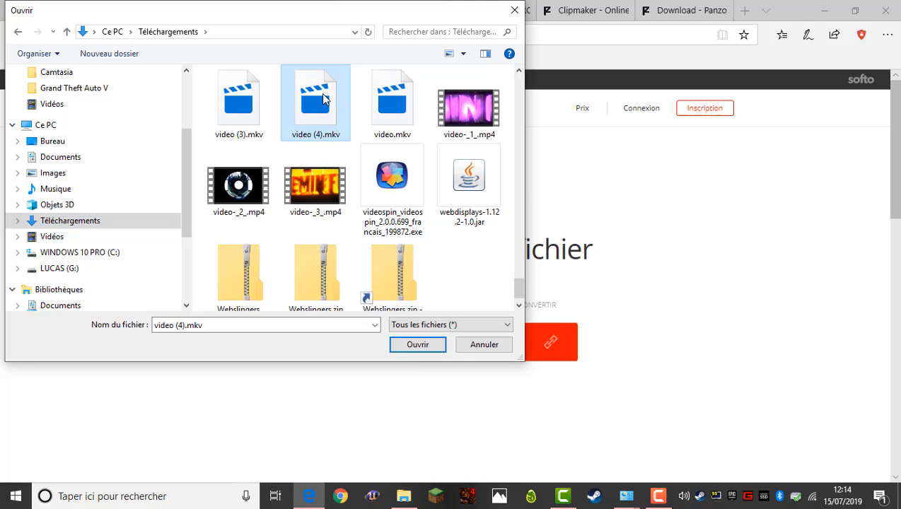
left_click(418, 344)
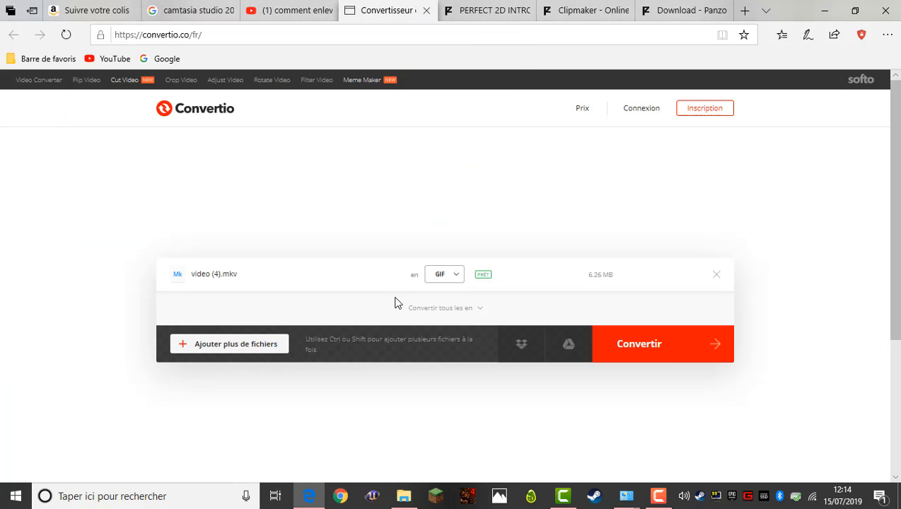
Set the output format of video (4).mkv to the MP4 video format and start the conversion
left_click(458, 277)
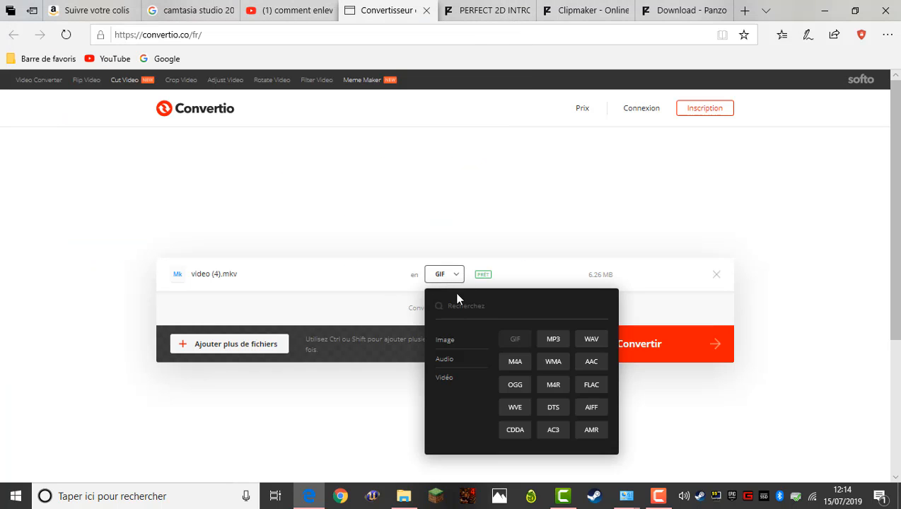
mouse_move(466, 380)
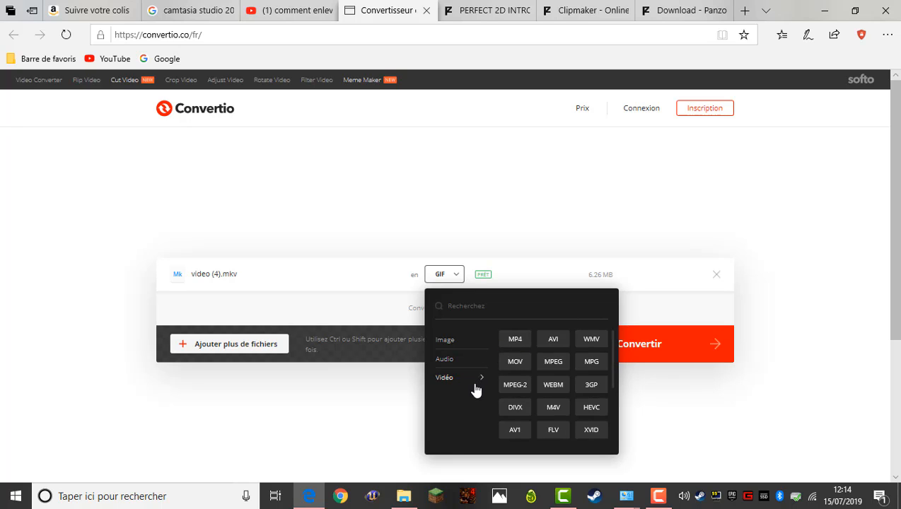
left_click(515, 339)
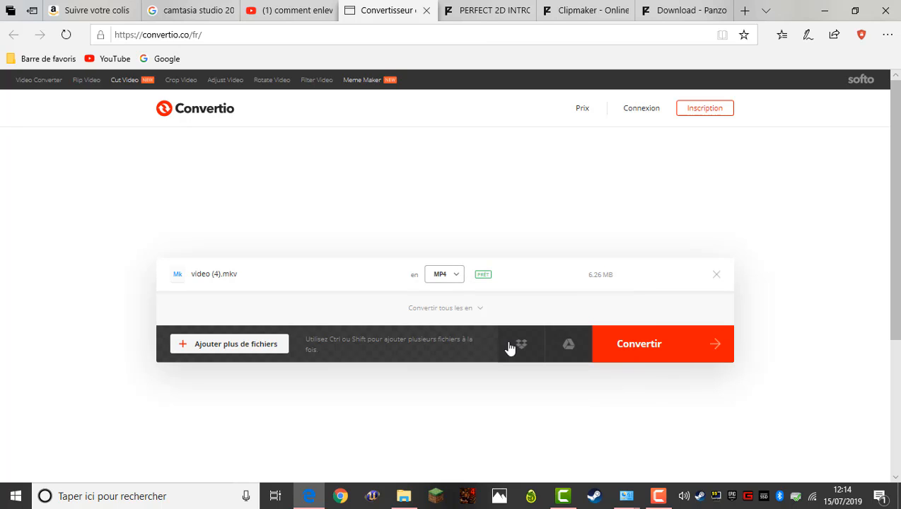
left_click(645, 357)
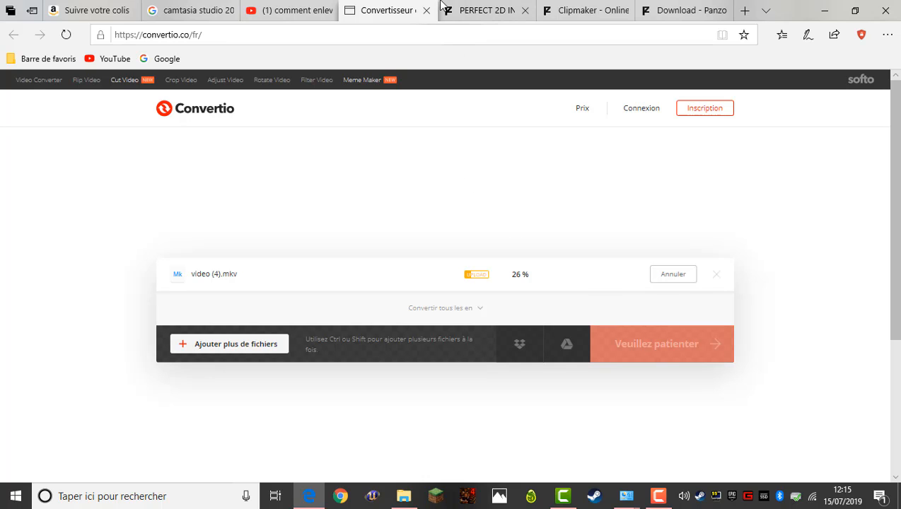
Close the Panzoid creation page of the PERFECT 2D INTRO template
left_click(494, 10)
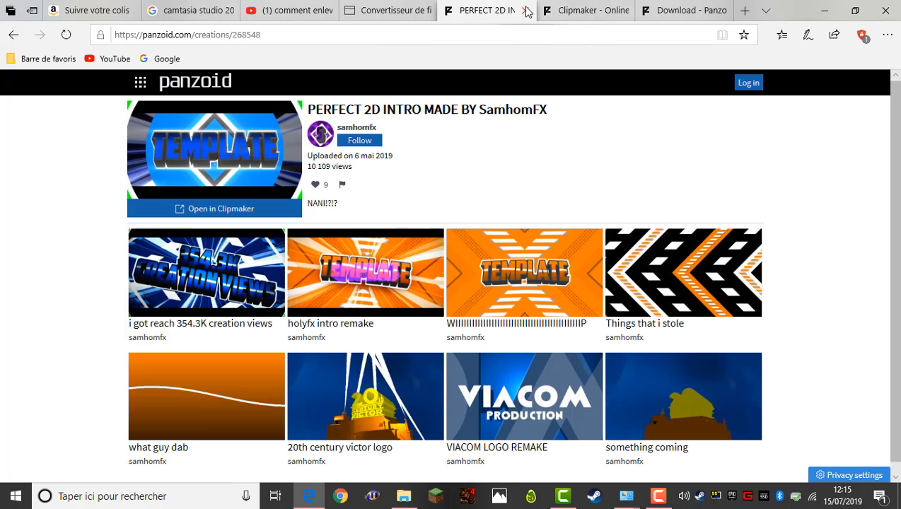
left_click(526, 10)
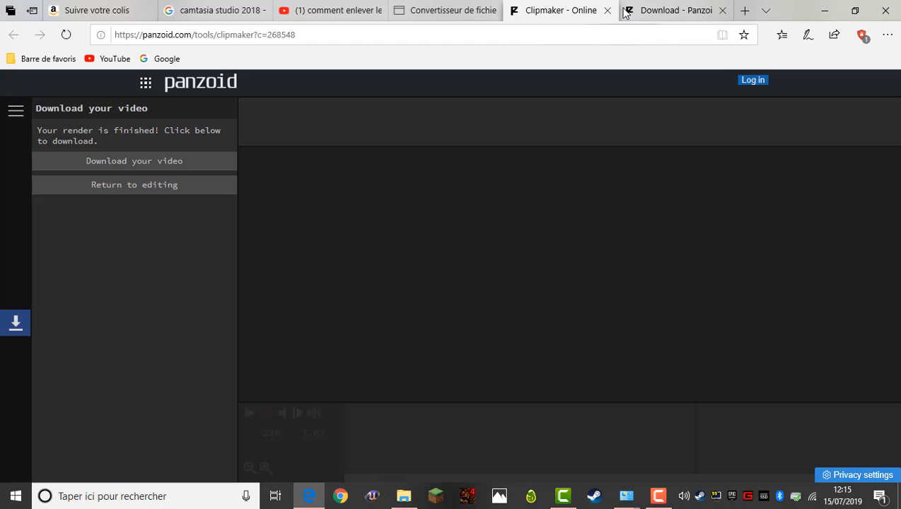
Close the Panzoid Clipmaker page, confirming the departure, and close the Panzoid download page
left_click(607, 11)
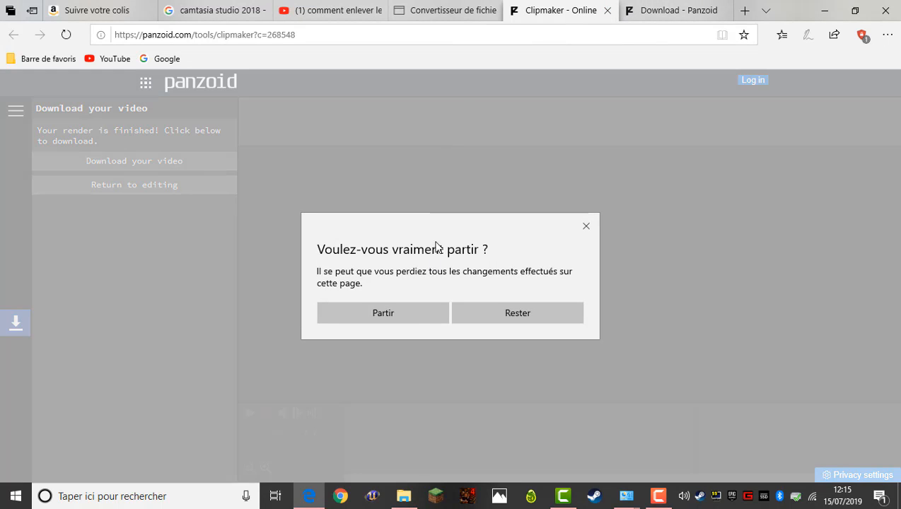
left_click(412, 312)
left_click(697, 10)
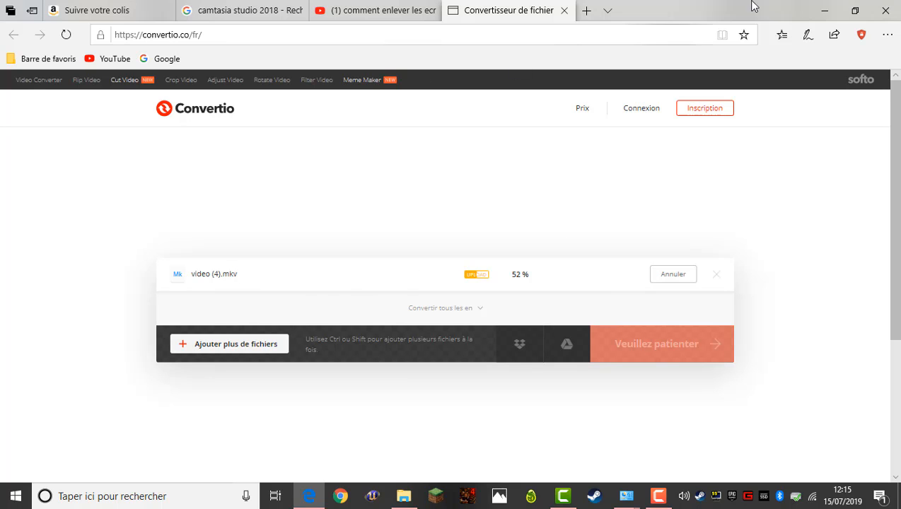
Go back from the YouTube tutorial to the Vidéos "J'aime" playlist and close the mini player
left_click(354, 10)
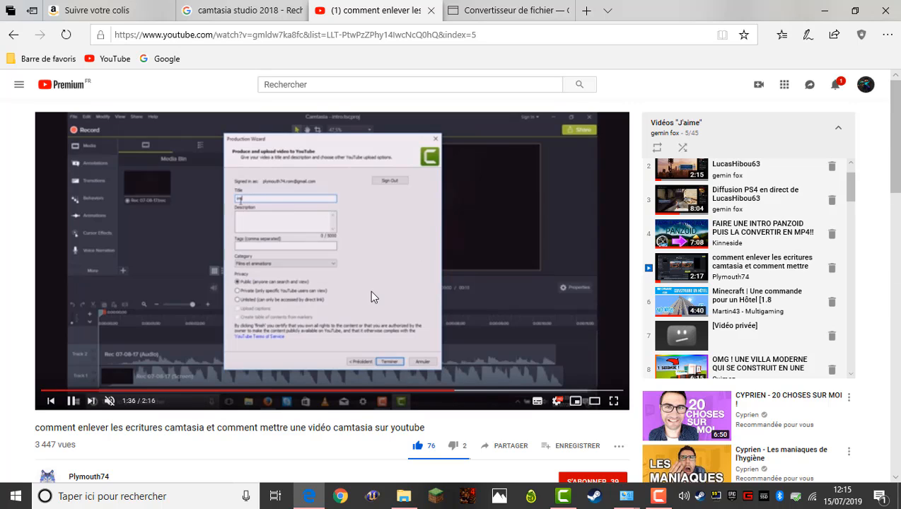
scroll(370, 290, "down", 3)
left_click(3, 41)
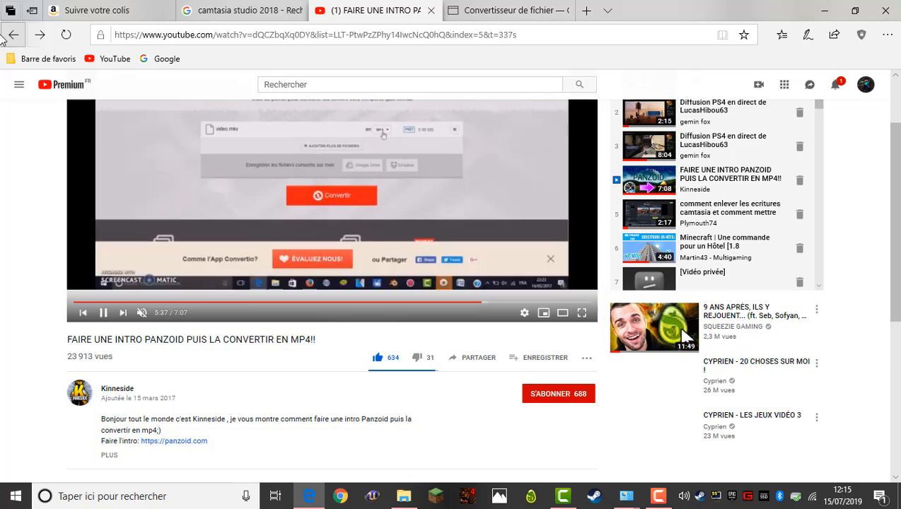
left_click(3, 41)
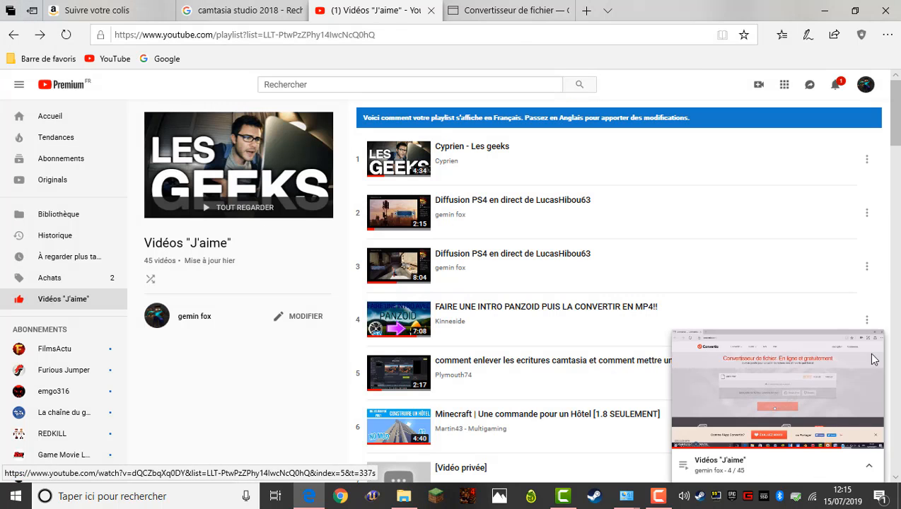
left_click(875, 338)
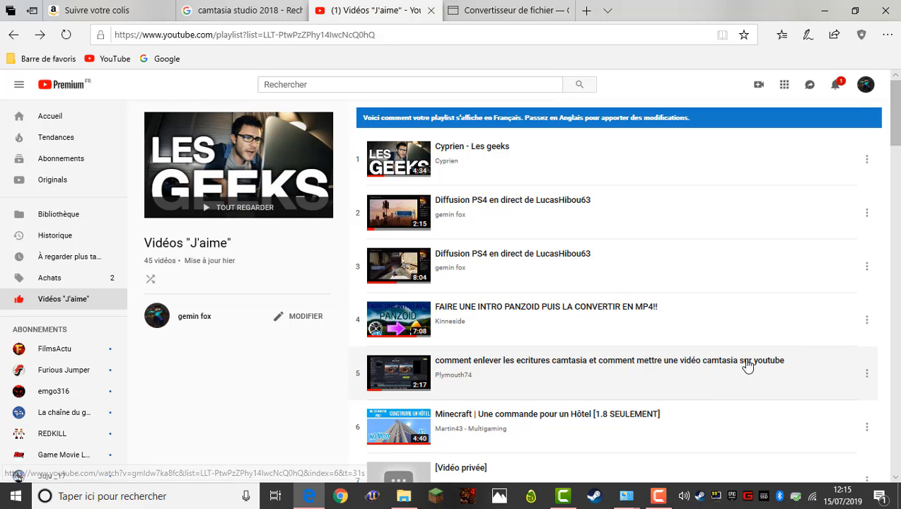
Open the video "comment enlever les ecritures camtasia et comment mettre une vidéo camtasia sur youtube" and show its full description
left_click(403, 370)
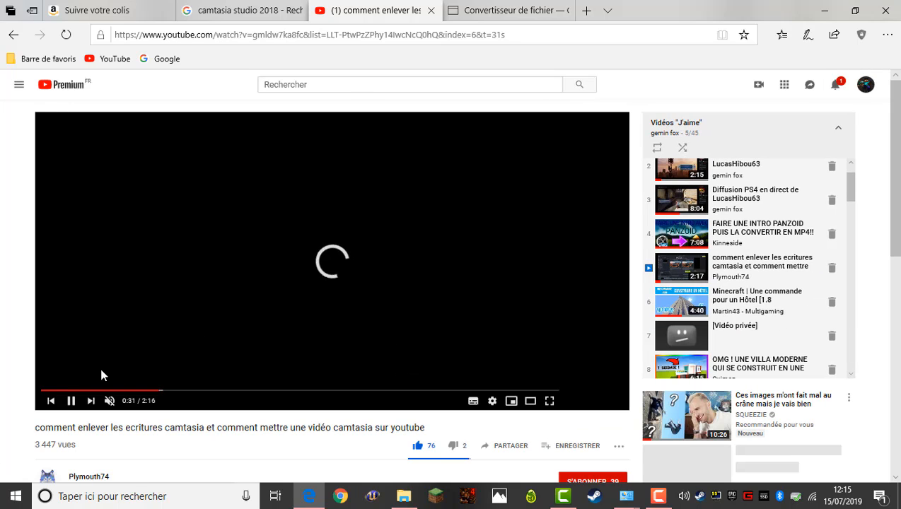
scroll(99, 367, "down", 3)
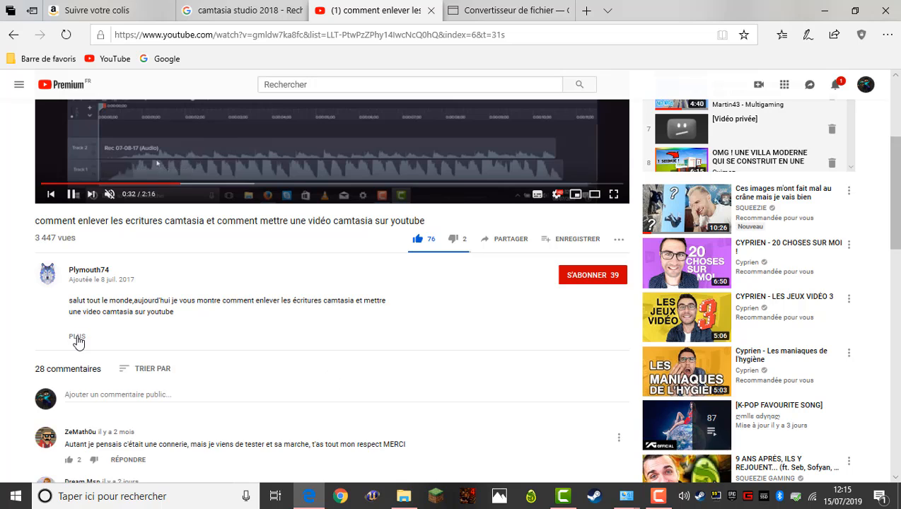
left_click(77, 338)
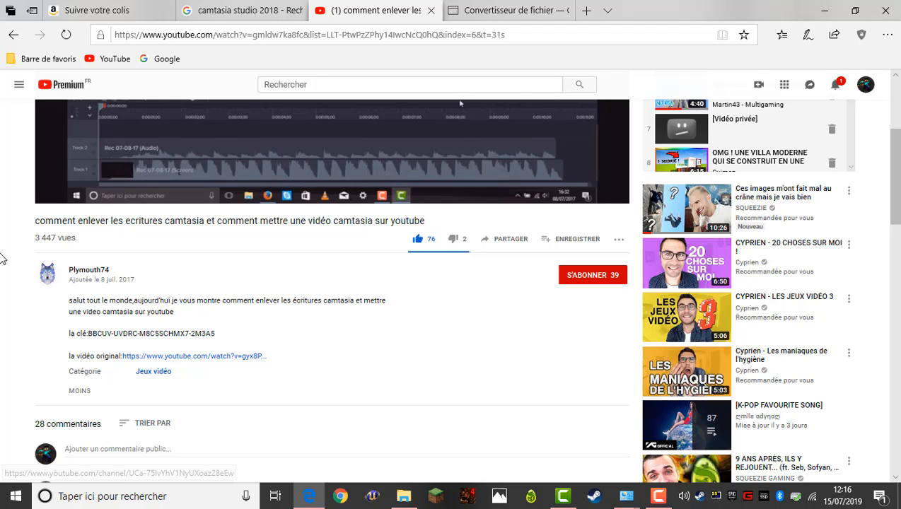
scroll(460, 212, "up", 3)
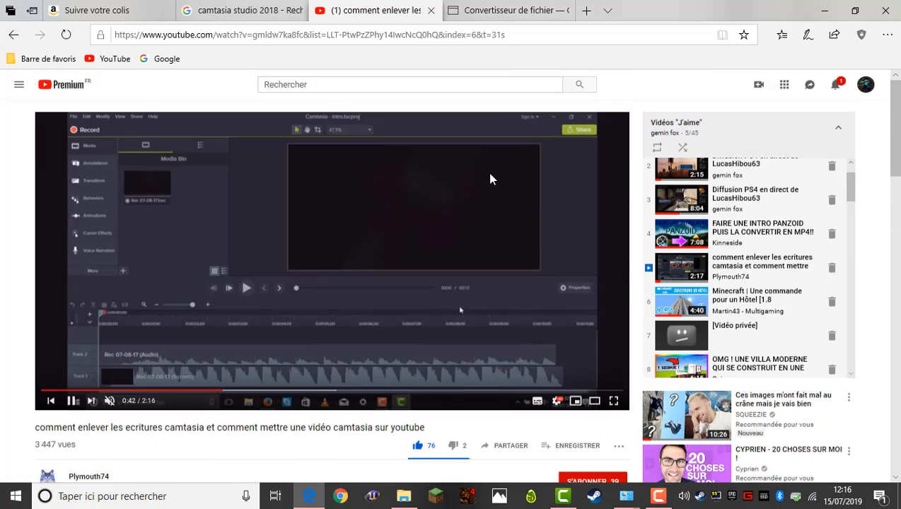
Return to the Convertio conversion and save the converted video-_4_.mp4 to the computer
left_click(509, 20)
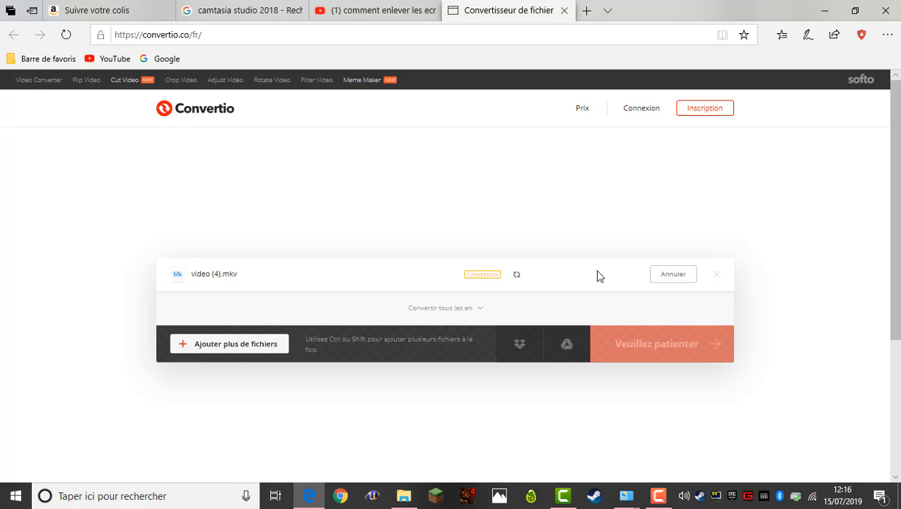
left_click(825, 11)
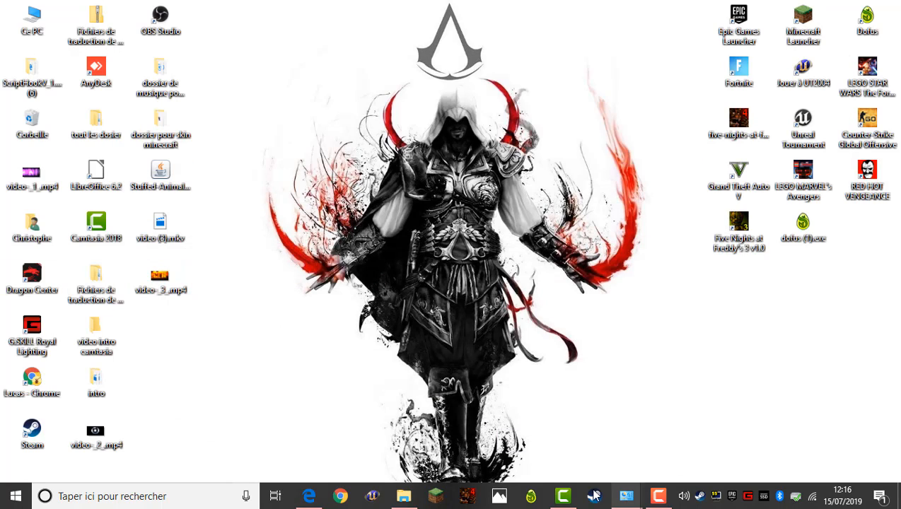
left_click(311, 496)
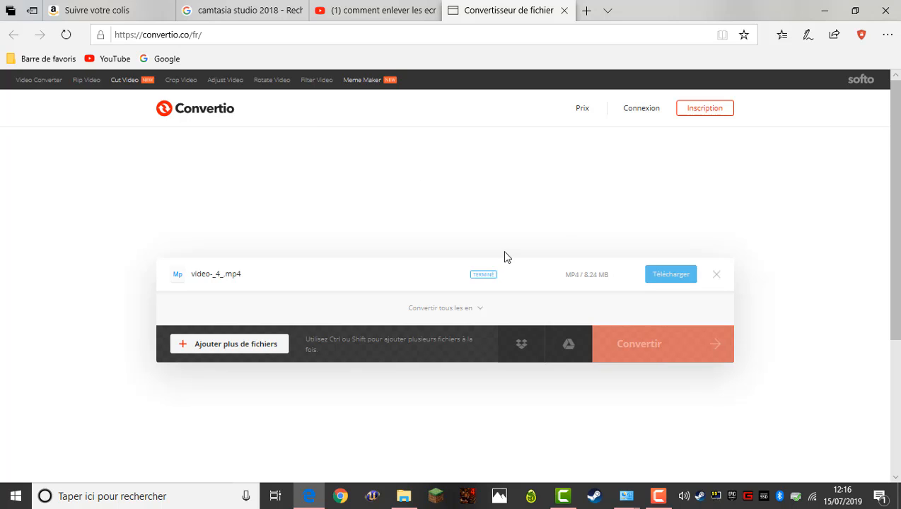
left_click(667, 281)
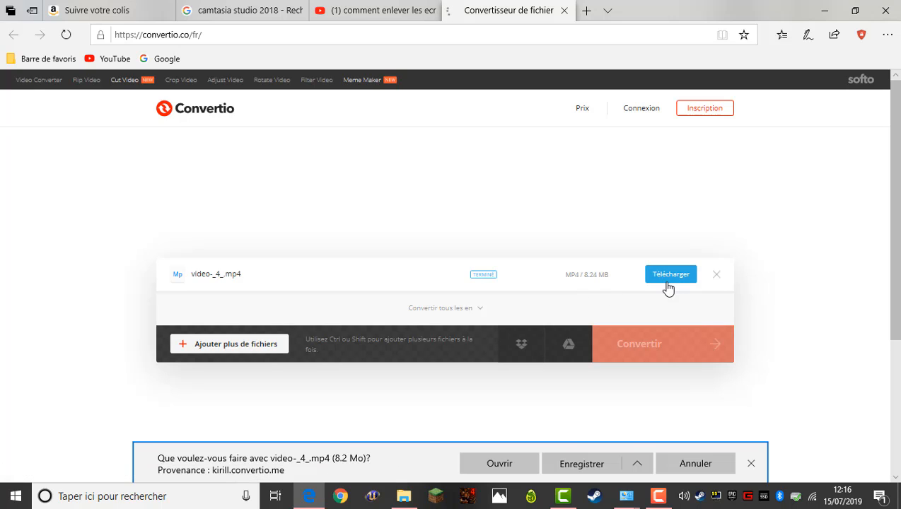
left_click(553, 467)
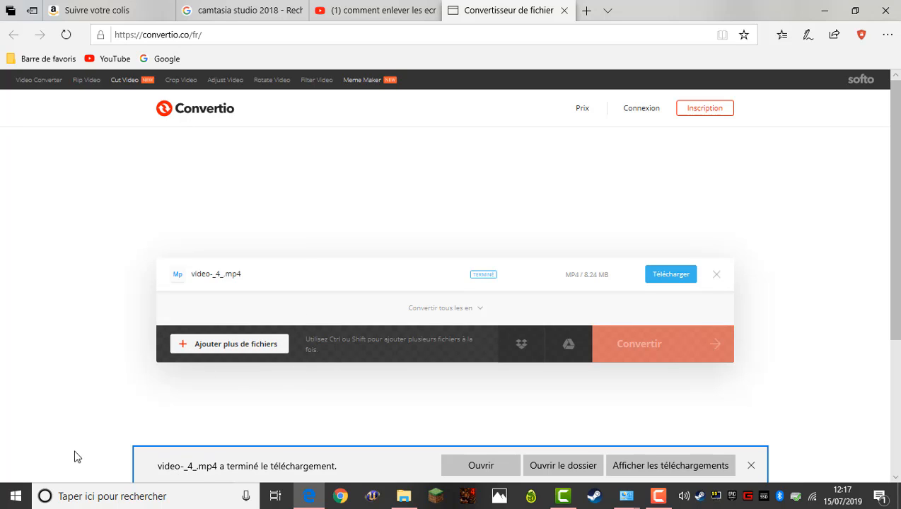
Open the download folder, play video-_4_.mp4 to check the intro, and close the player
left_click(593, 465)
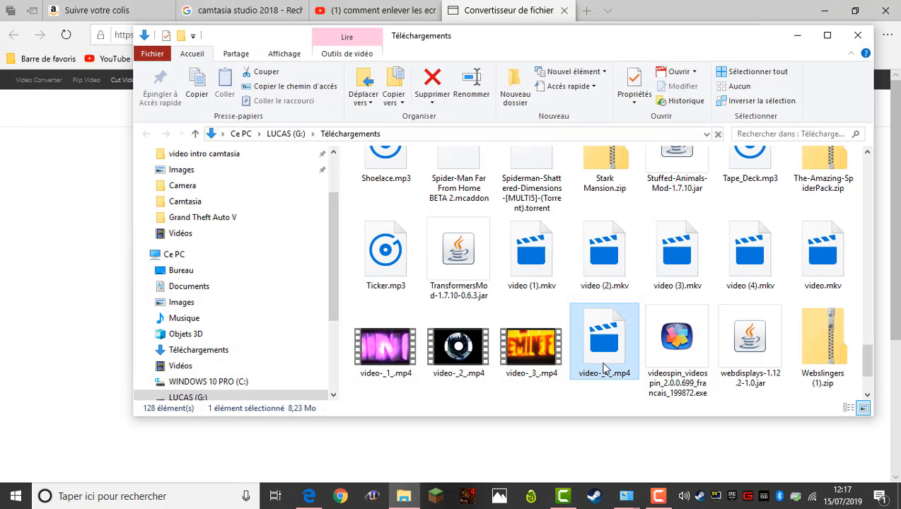
double_click(604, 369)
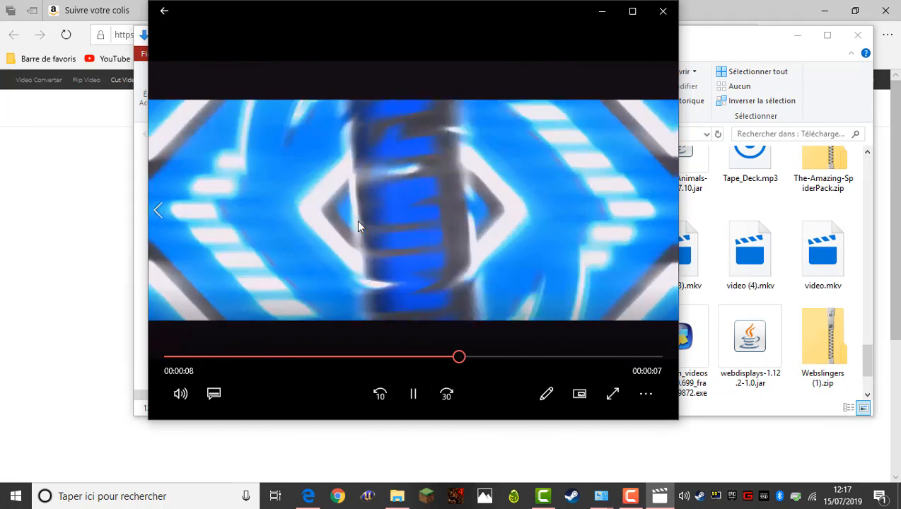
left_click(413, 394)
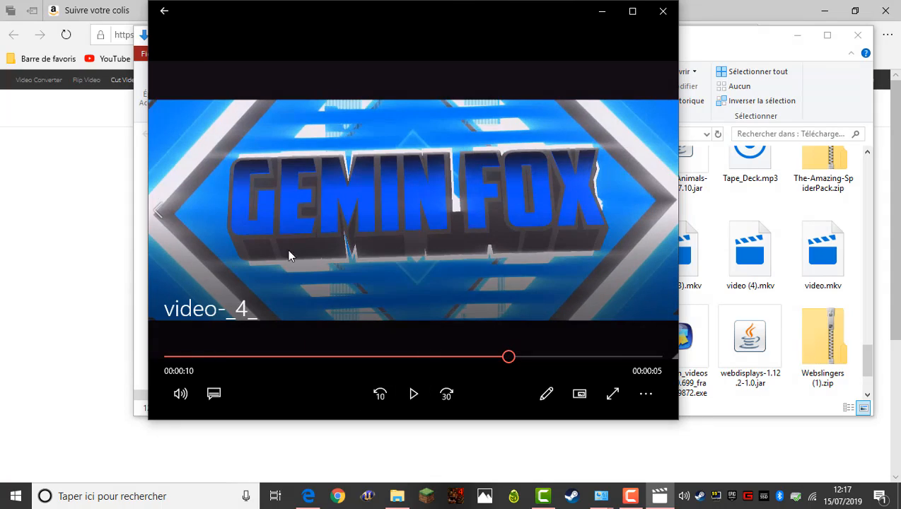
left_click(663, 11)
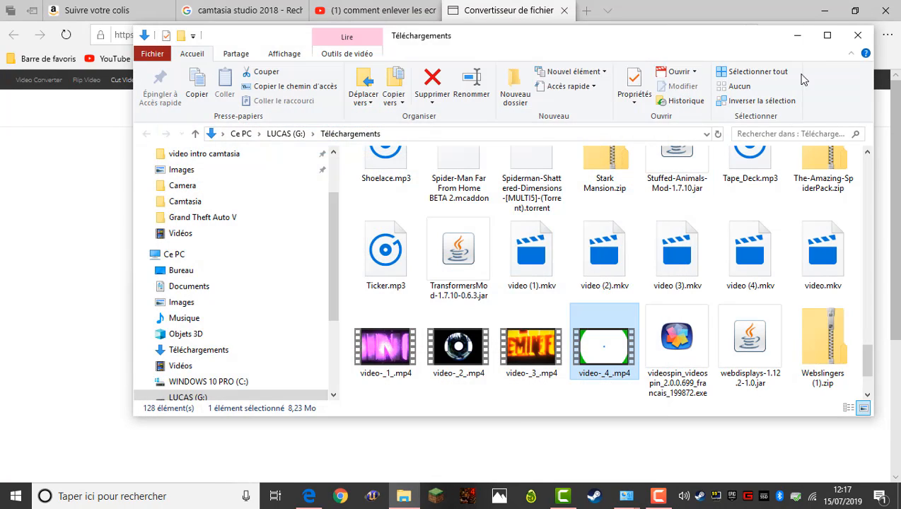
Put video-_4_.mp4 from the Téléchargements folder on the desktop and place it directly below video-_3_.mp4
left_click(824, 10)
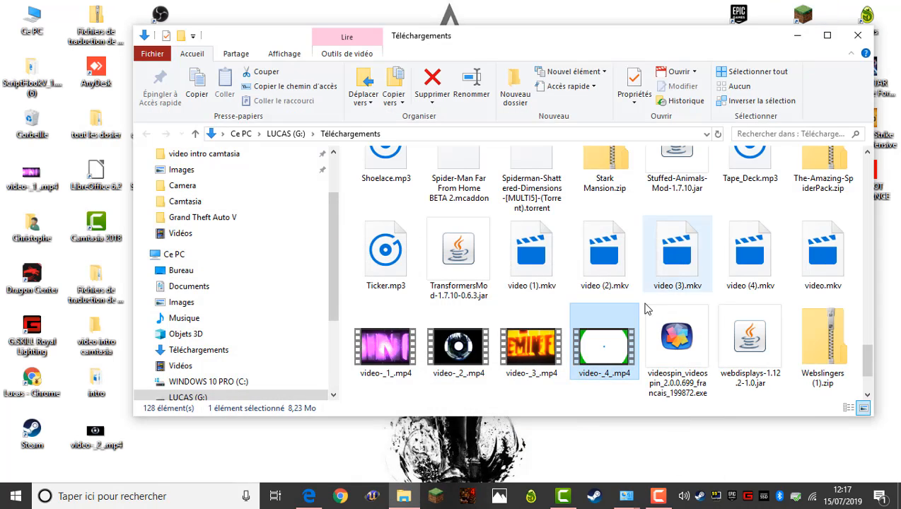
left_click_drag(622, 346, 228, 473)
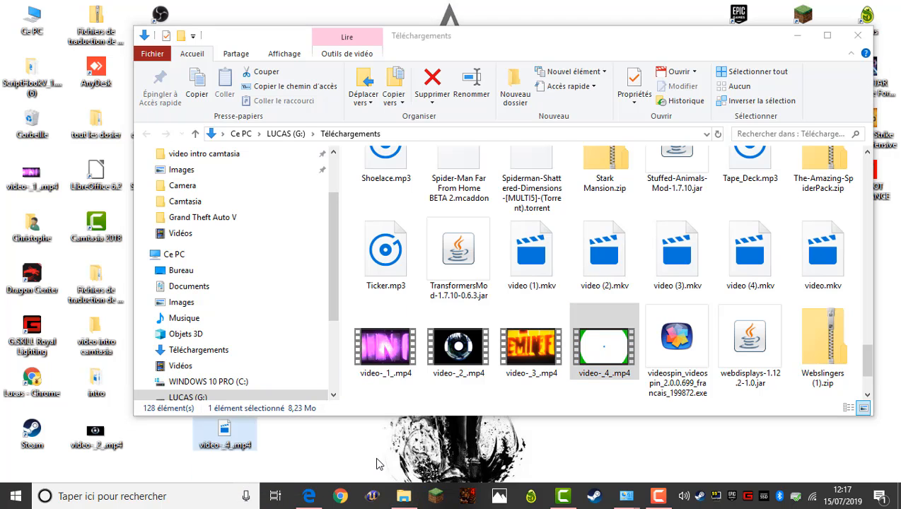
left_click(797, 36)
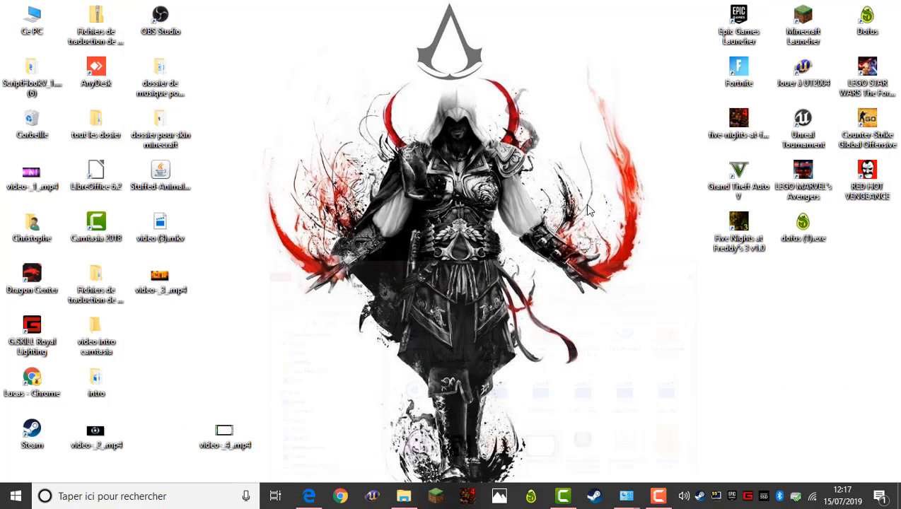
left_click_drag(219, 456, 173, 348)
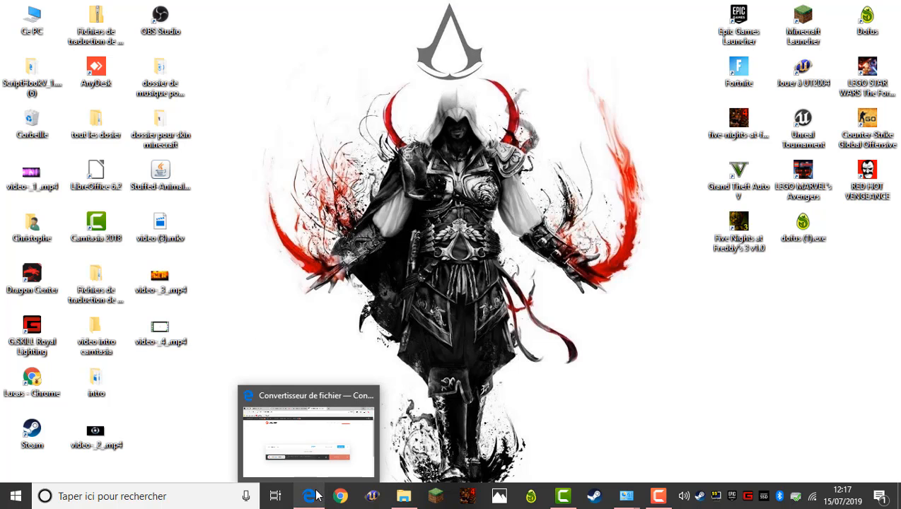
Switch to the Camtasia project and position its window so the desktop's video-_4_.mp4 stays accessible
left_click(564, 496)
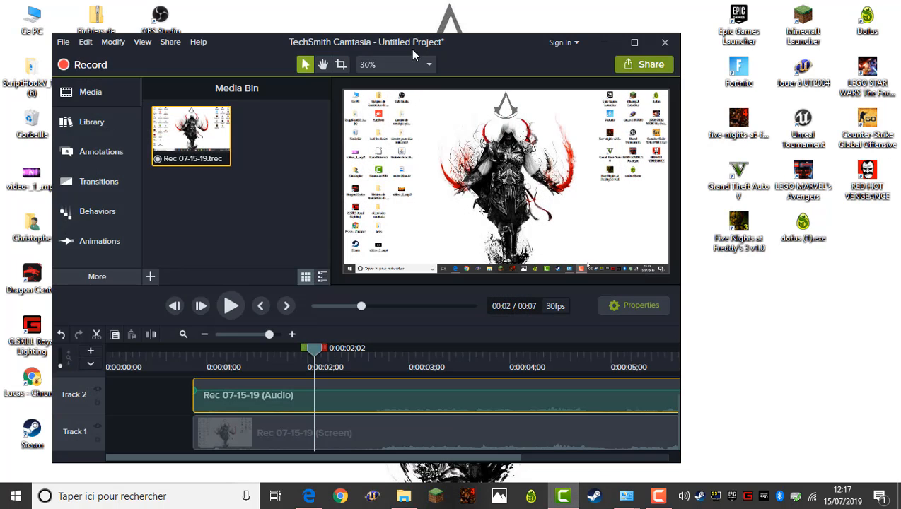
left_click_drag(504, 54, 657, 2)
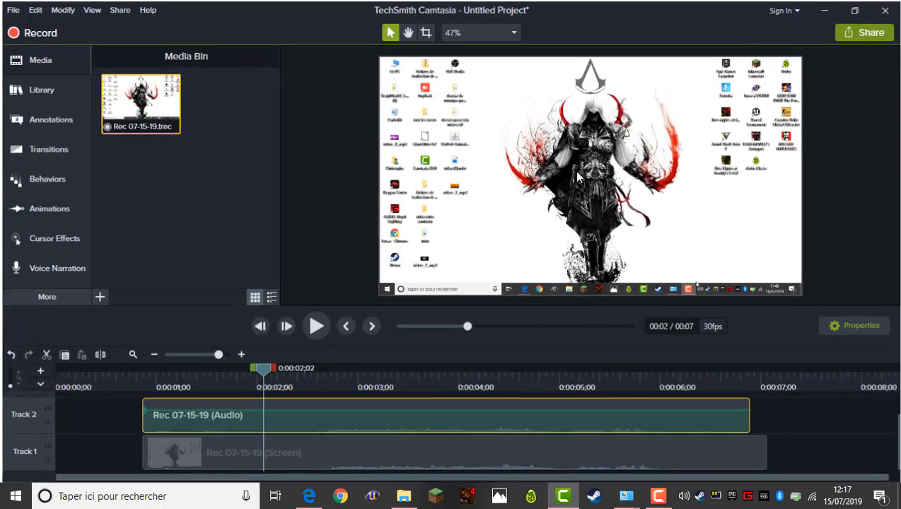
left_click(853, 8)
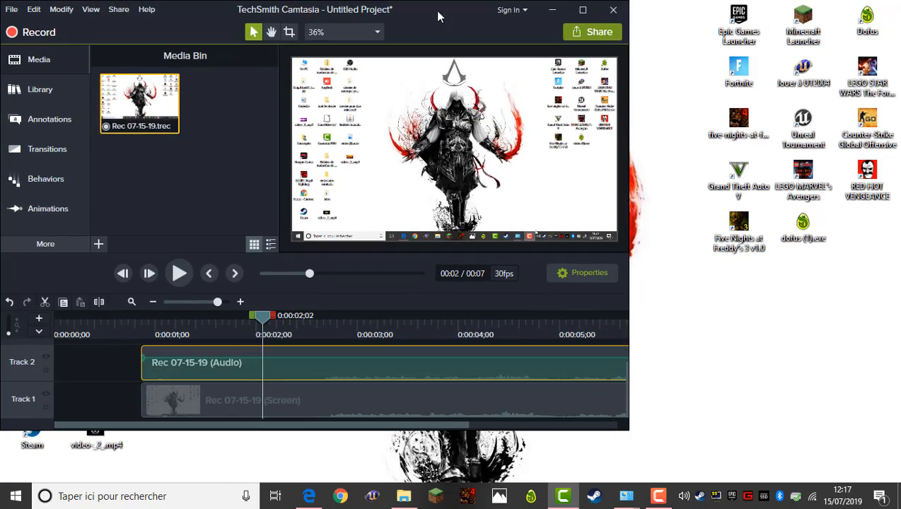
left_click_drag(438, 16, 626, 15)
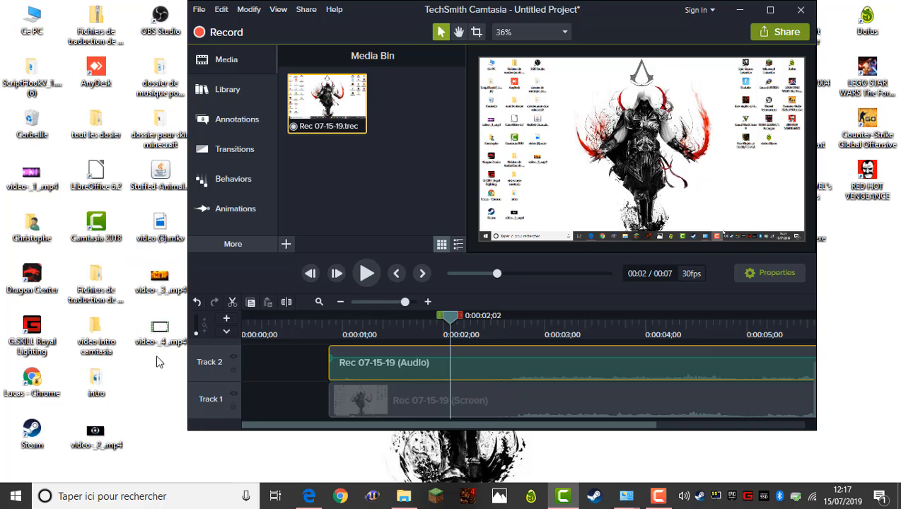
Shift the Rec 07-15-19 clips later on the timeline and add video-_4_.mp4 from the desktop at the start of Track 3
left_click_drag(367, 401, 418, 408)
left_click_drag(400, 374, 461, 368)
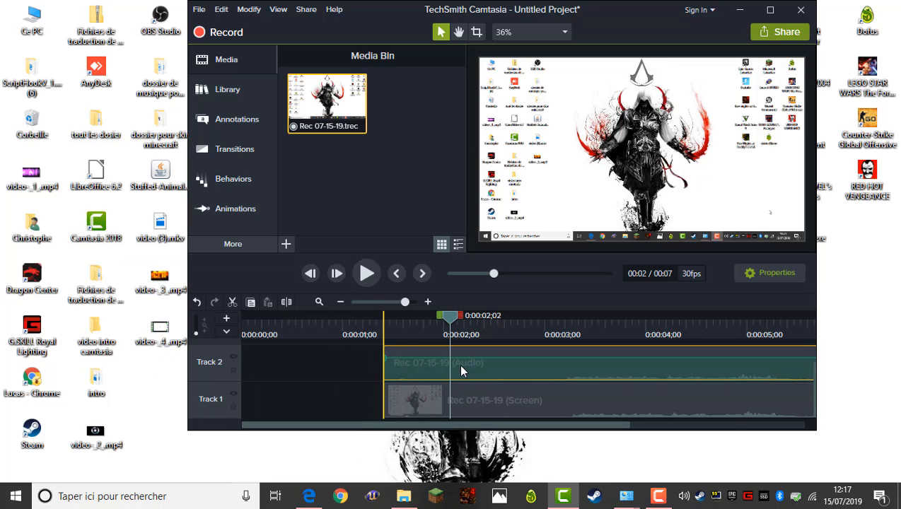
left_click_drag(153, 334, 311, 393)
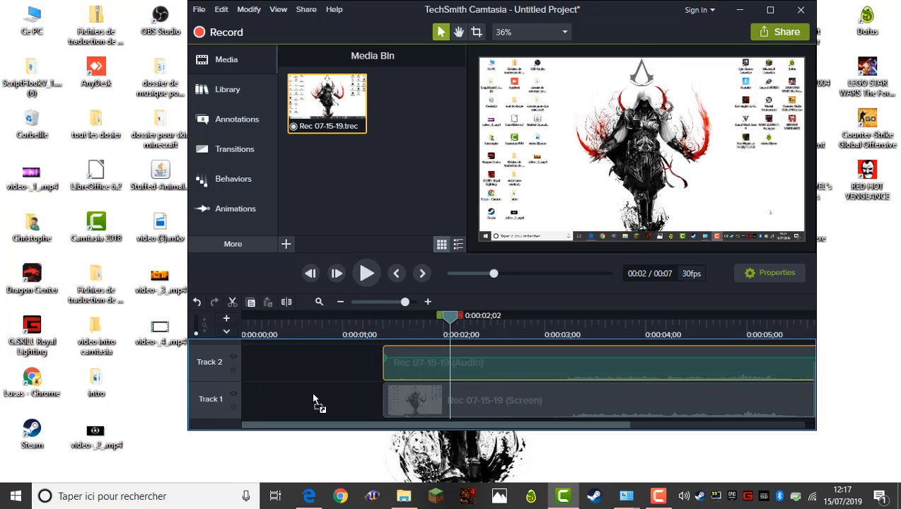
left_click_drag(157, 360, 160, 375)
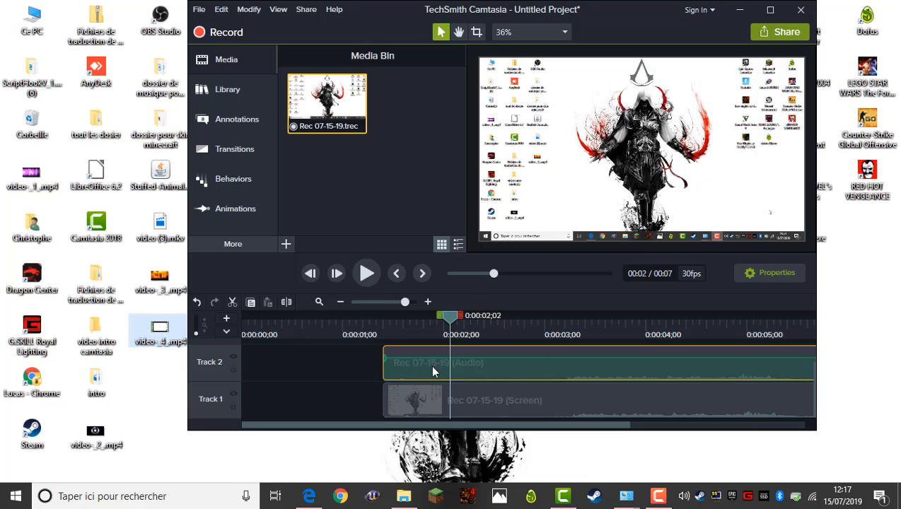
left_click_drag(182, 344, 209, 376)
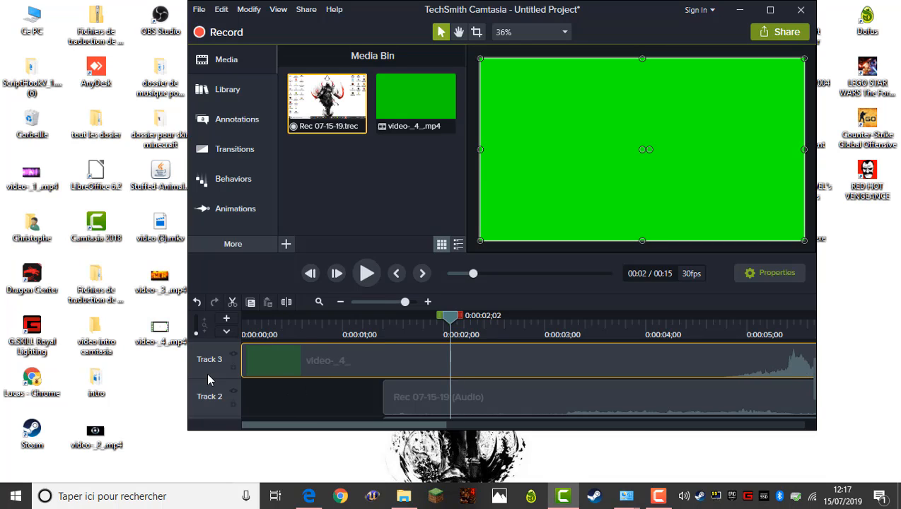
Move the intro clip down to Track 2 and place the Rec 07-15-19 recording directly after its end
left_click_drag(434, 400, 881, 396)
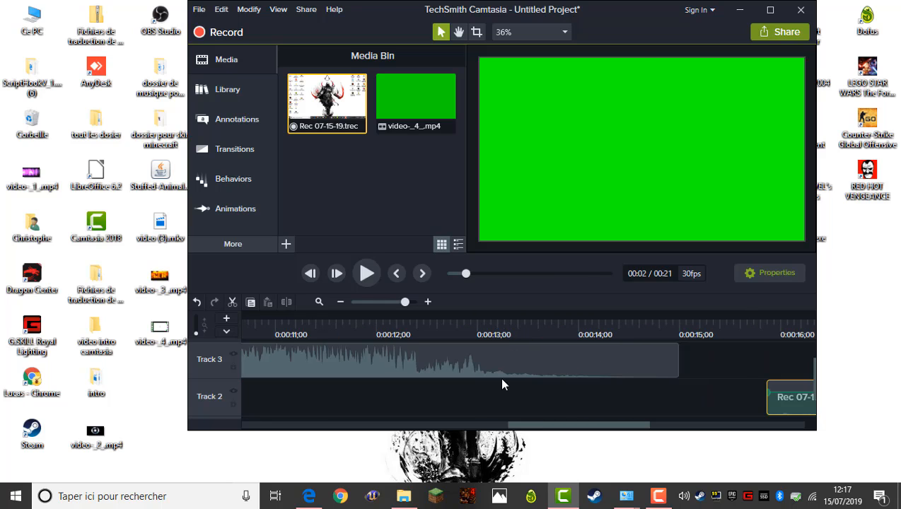
left_click_drag(501, 376, 505, 377)
key("ctrl+z")
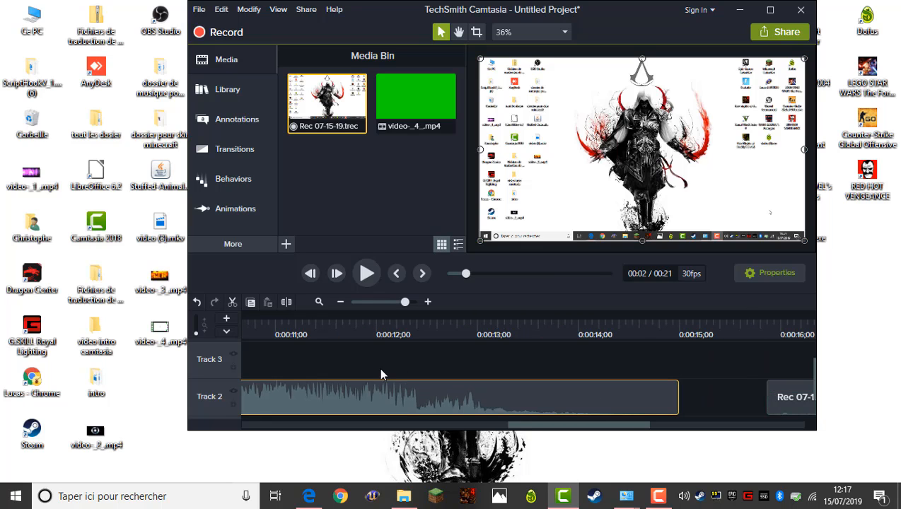
left_click_drag(771, 396, 690, 406)
Play the timeline from the beginning to preview the intro followed by the recording
left_click_drag(467, 273, 403, 279)
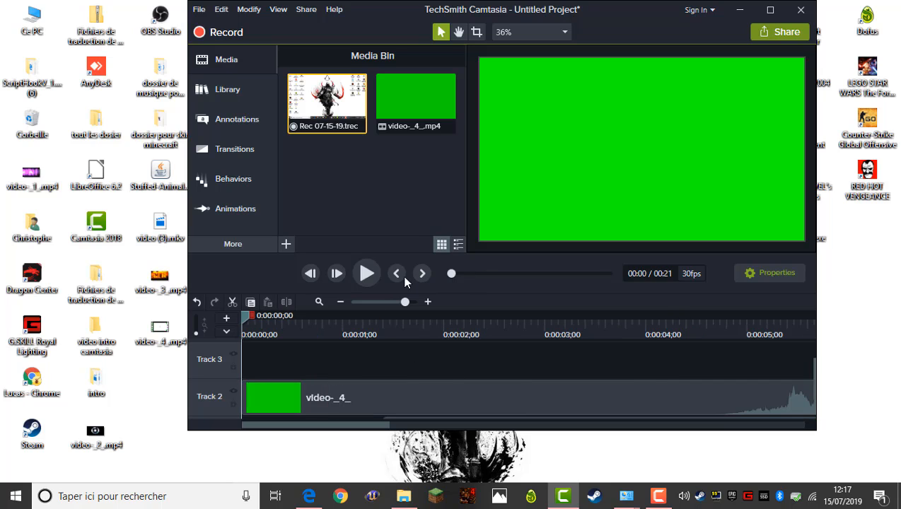
left_click(366, 273)
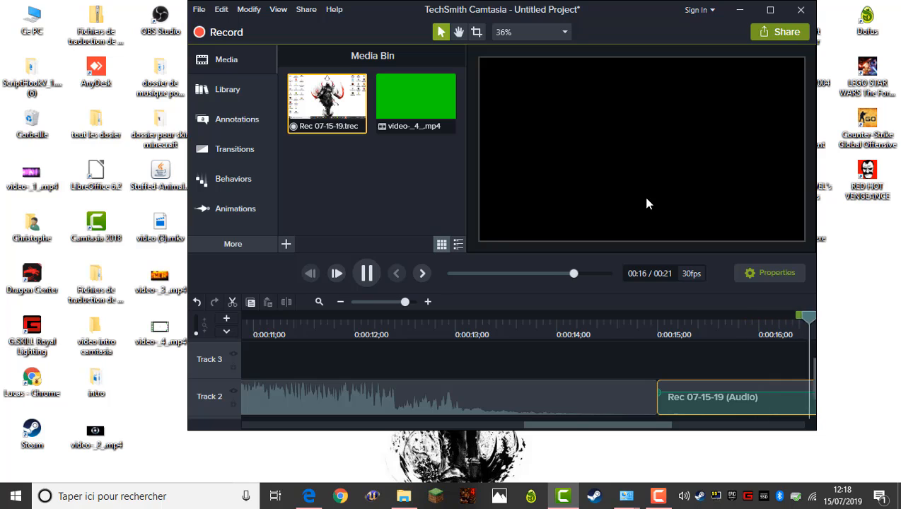
Stop the timeline preview and close the Camtasia project without saving its changes
left_click(367, 273)
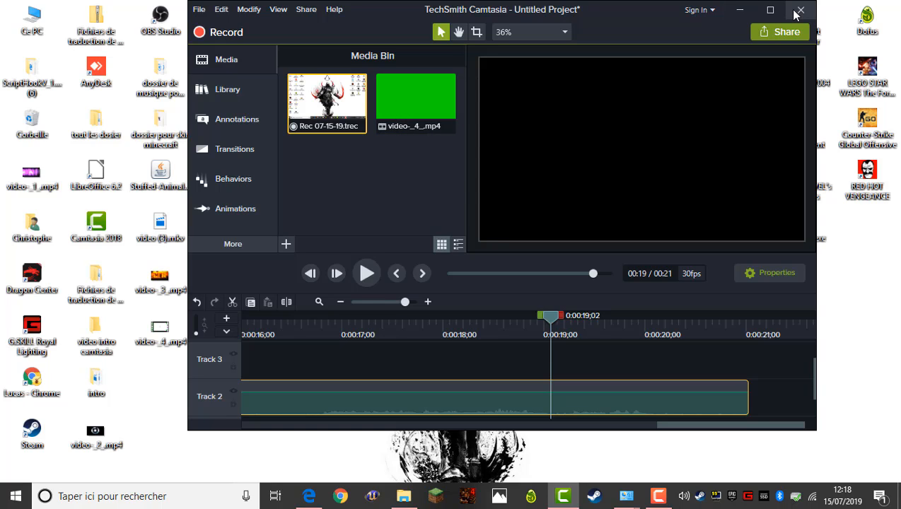
left_click(740, 9)
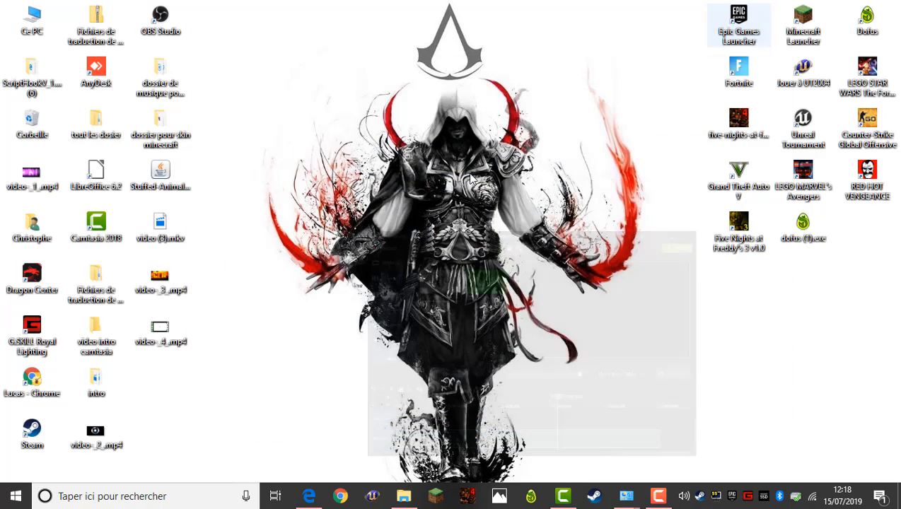
left_click(315, 493)
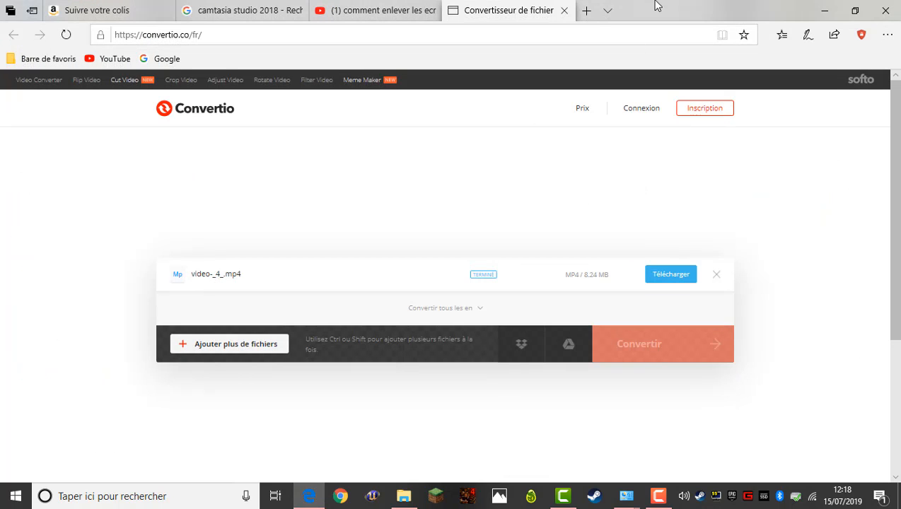
left_click(824, 10)
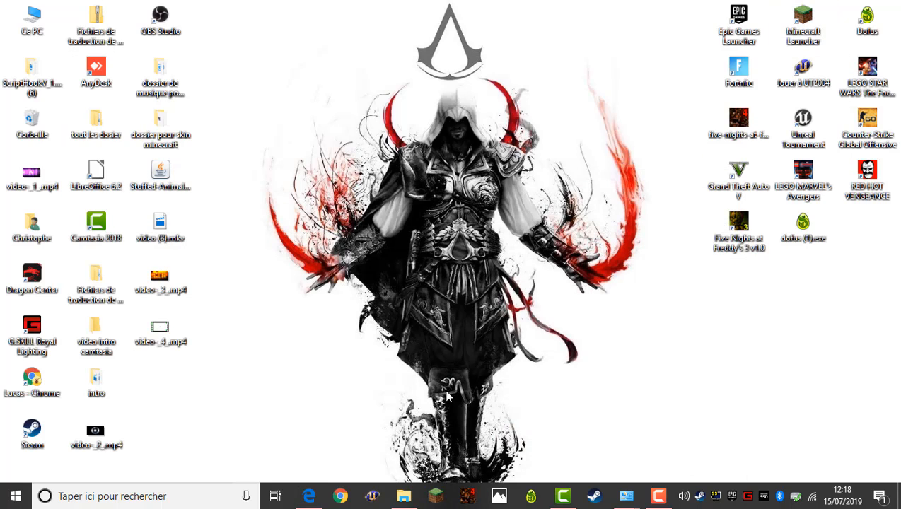
left_click(563, 495)
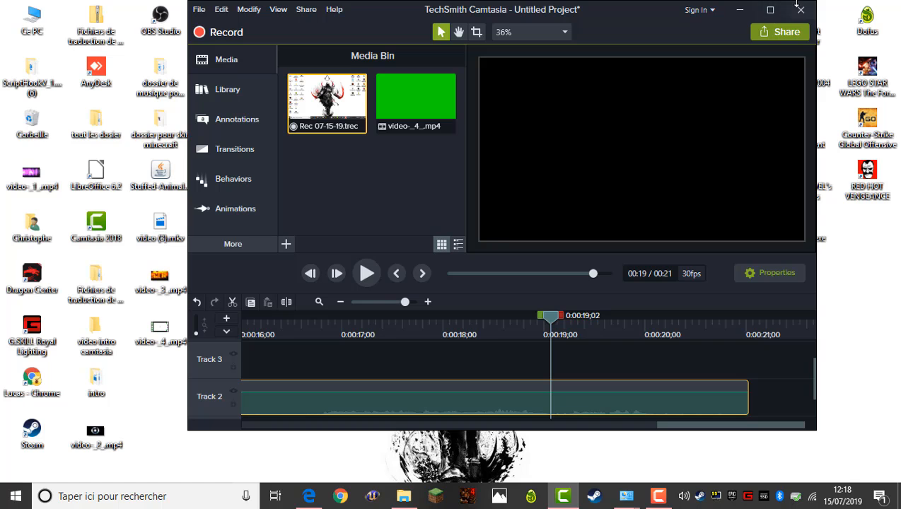
left_click(800, 10)
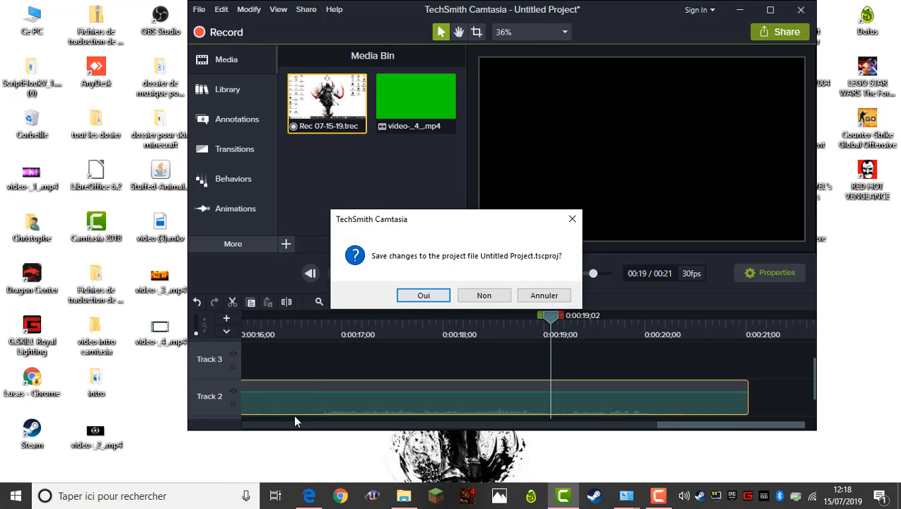
left_click(484, 295)
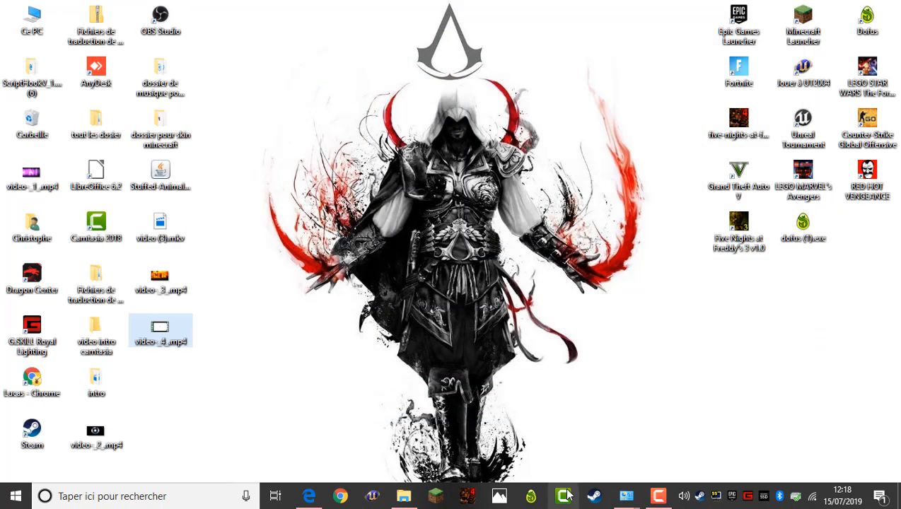
Relaunch Camtasia with an empty project, dismiss the trial notice and minimise its window
left_click(563, 497)
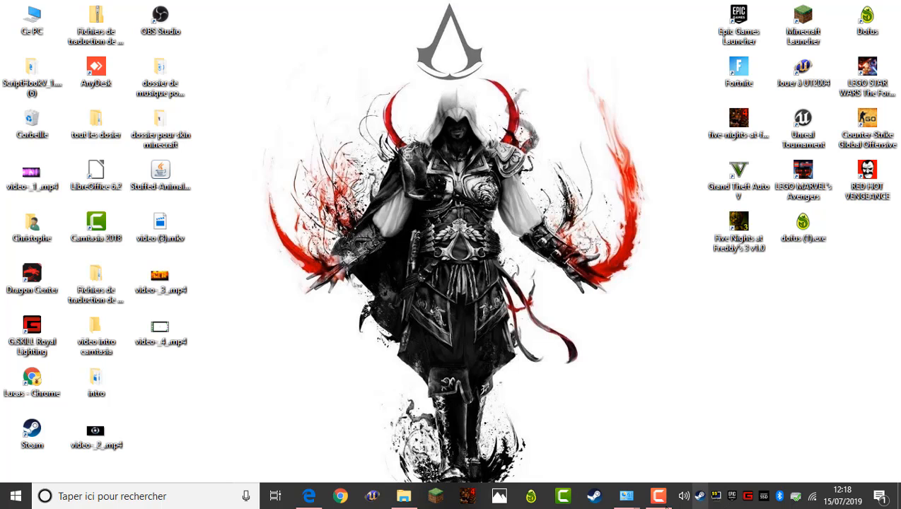
left_click(649, 498)
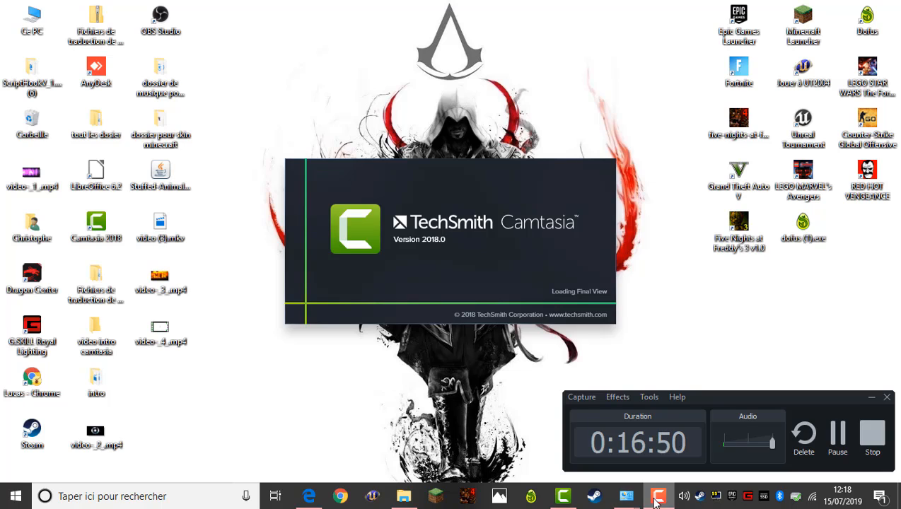
left_click(344, 146)
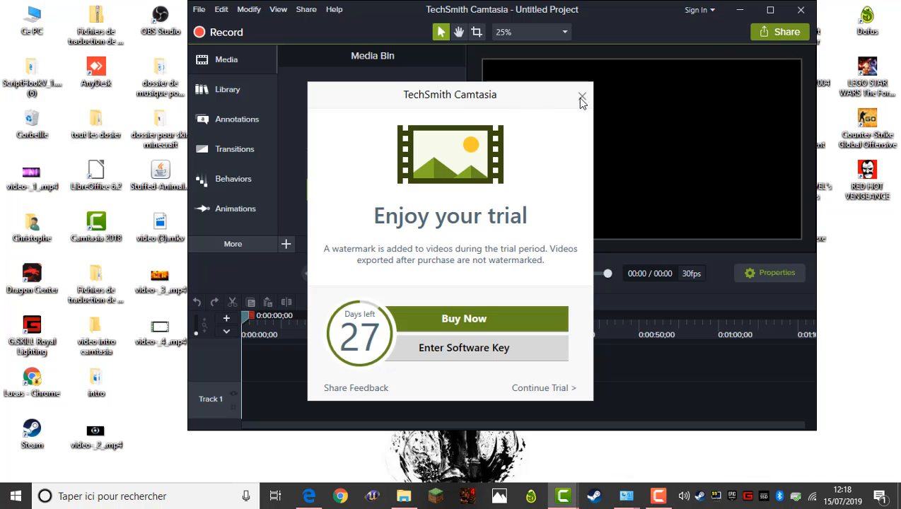
left_click(581, 97)
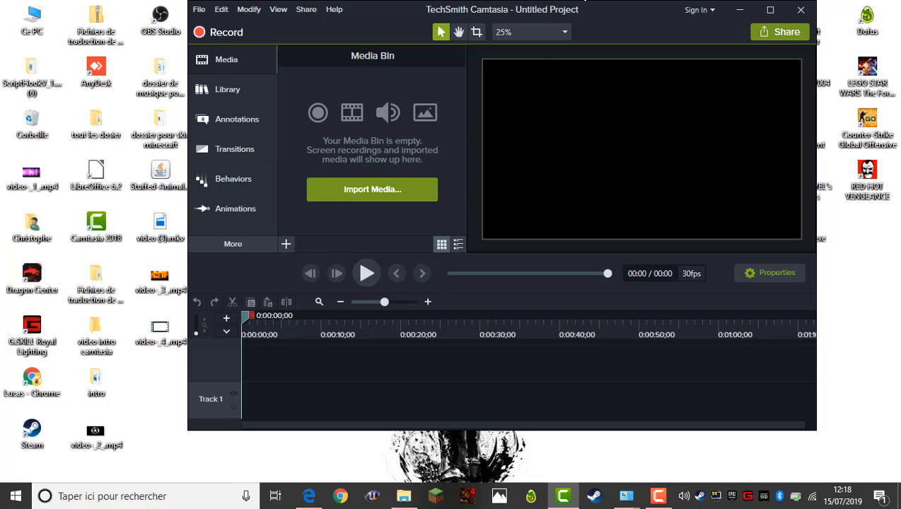
left_click(736, 10)
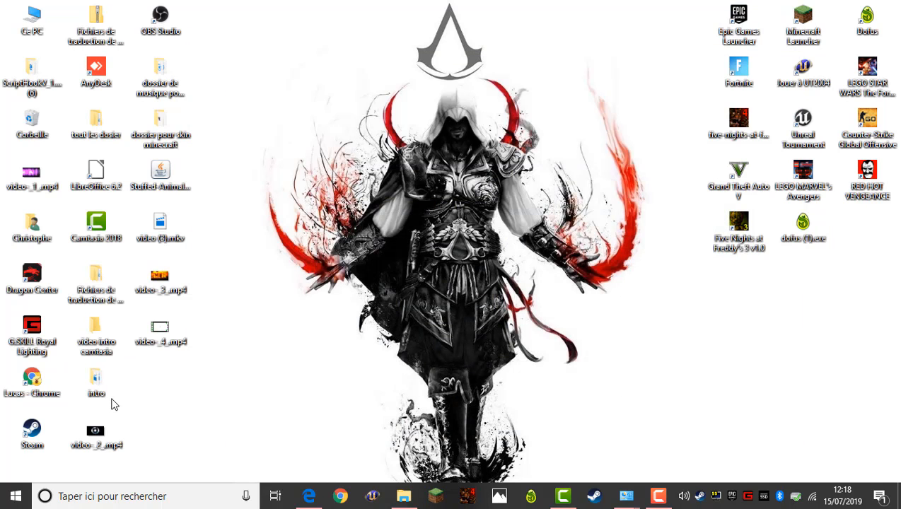
Switch to Edge, close the Convertio page and copy the licence key from the YouTube video's description
left_click(309, 496)
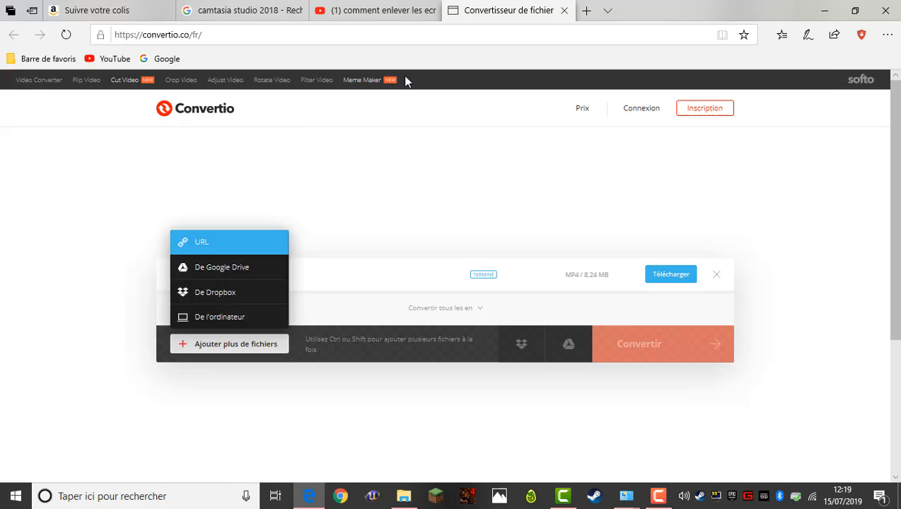
left_click(564, 11)
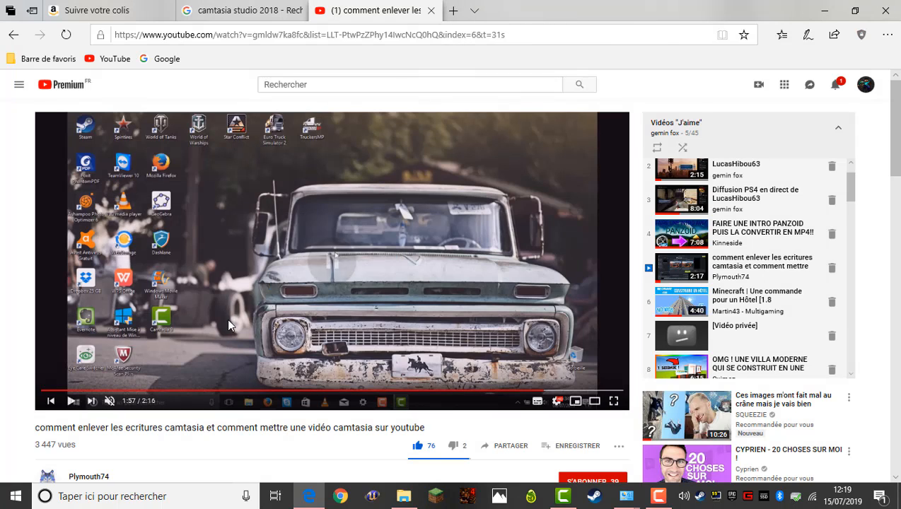
scroll(228, 326, "down", 8)
scroll(227, 325, "up", 5)
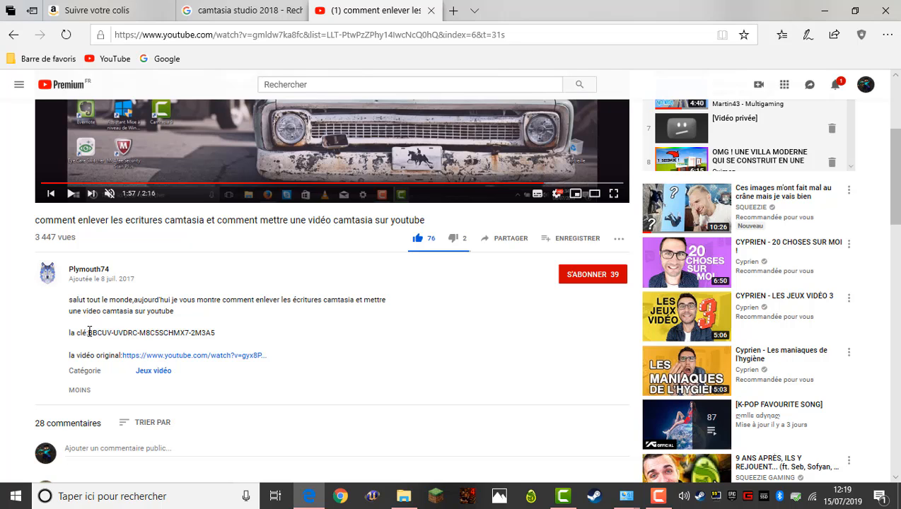
double_click(191, 333)
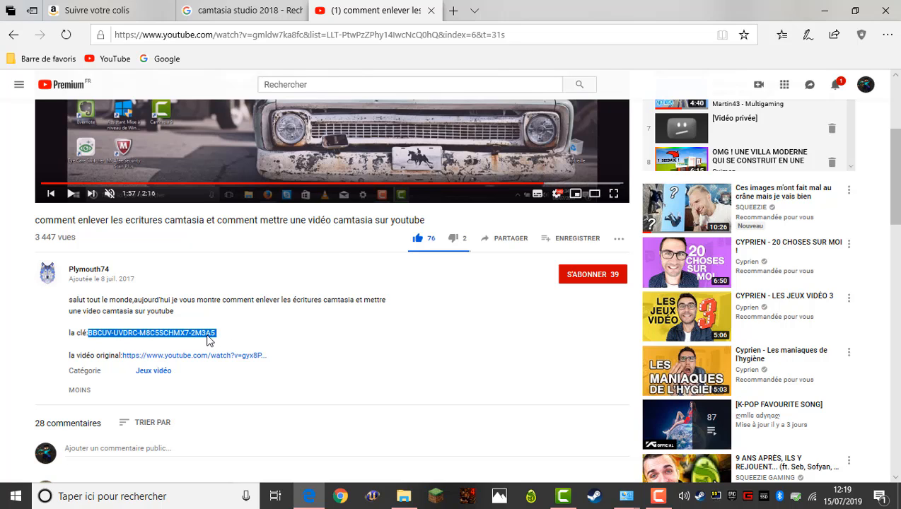
right_click(207, 340)
left_click(233, 343)
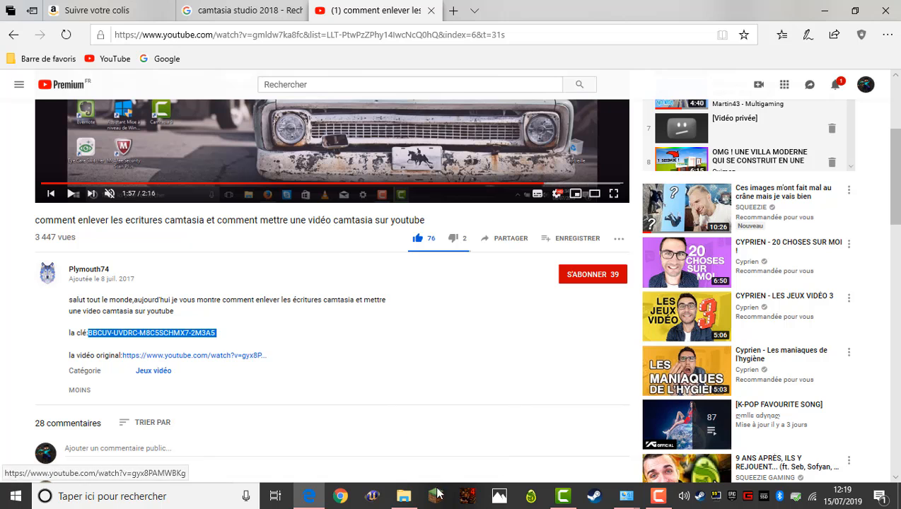
Switch to Camtasia and try to share the empty project as a local file
left_click(555, 501)
left_click(775, 36)
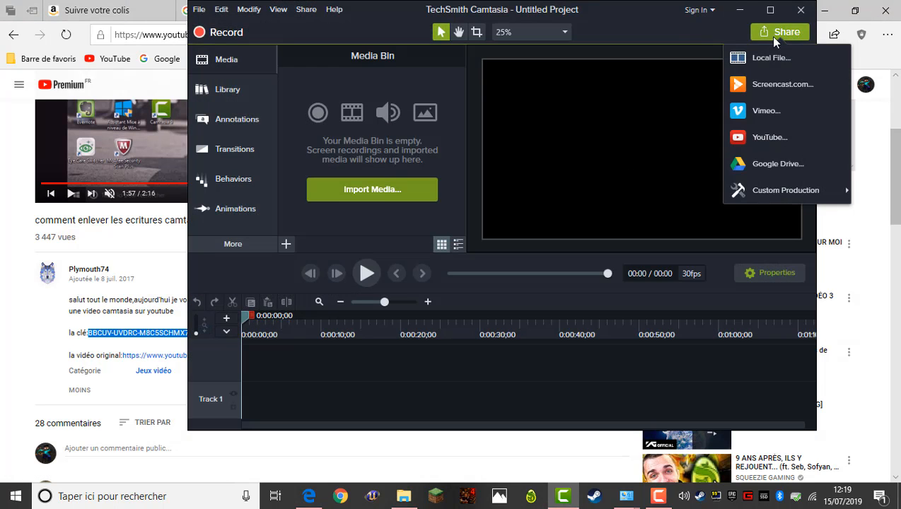
left_click(764, 63)
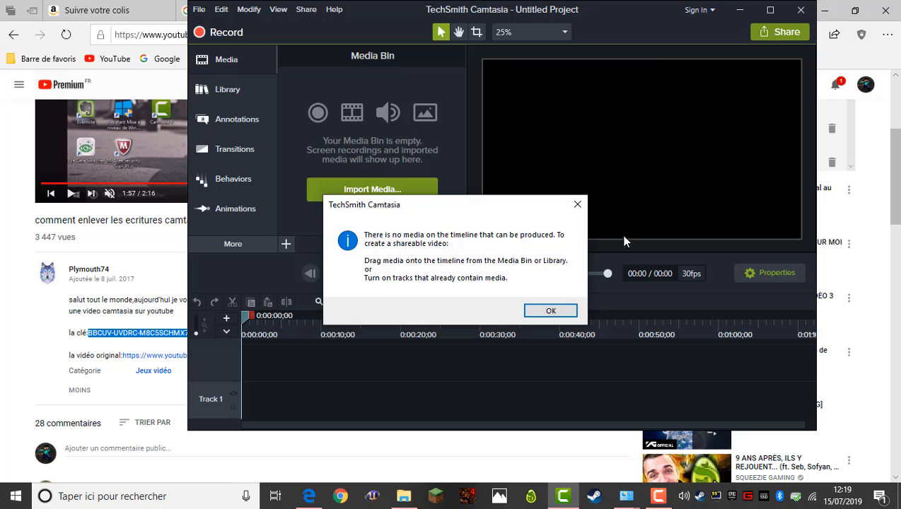
left_click(570, 310)
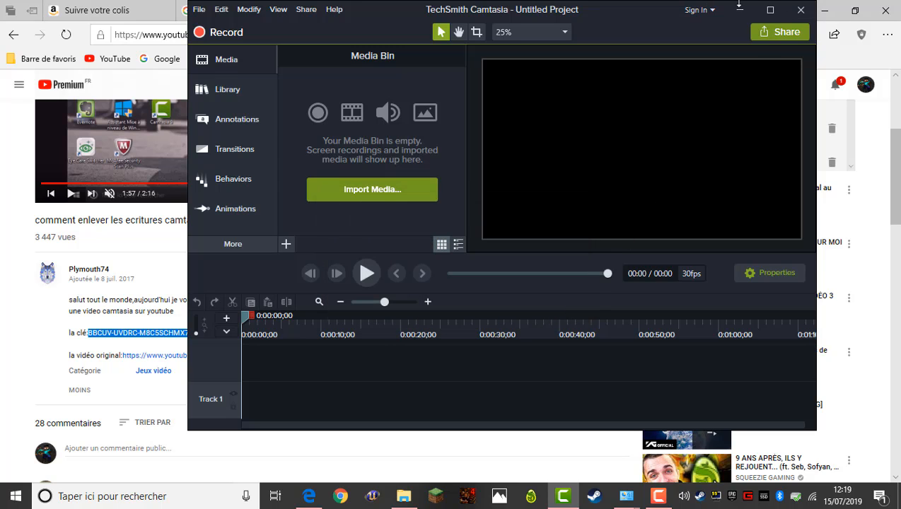
left_click_drag(652, 19, 556, 36)
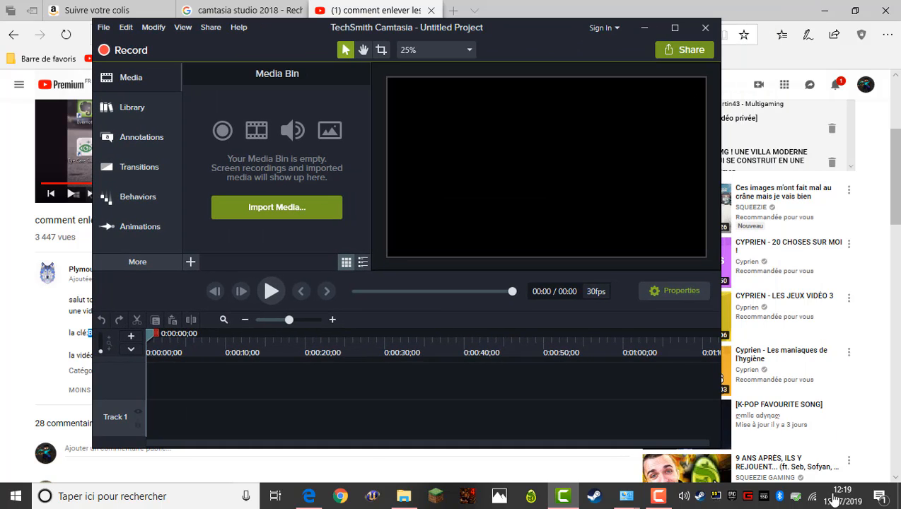
Check the Wi-Fi connection and try to share the empty Camtasia project to YouTube
left_click(812, 497)
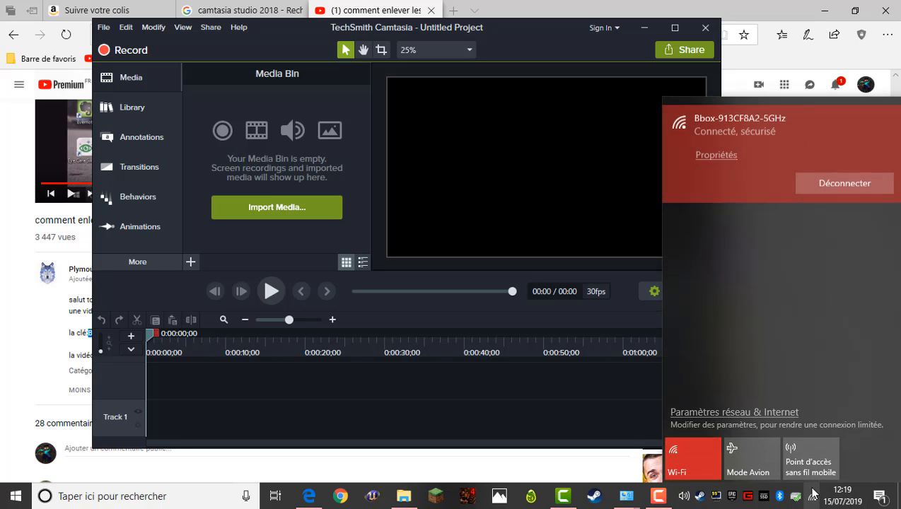
left_click(686, 51)
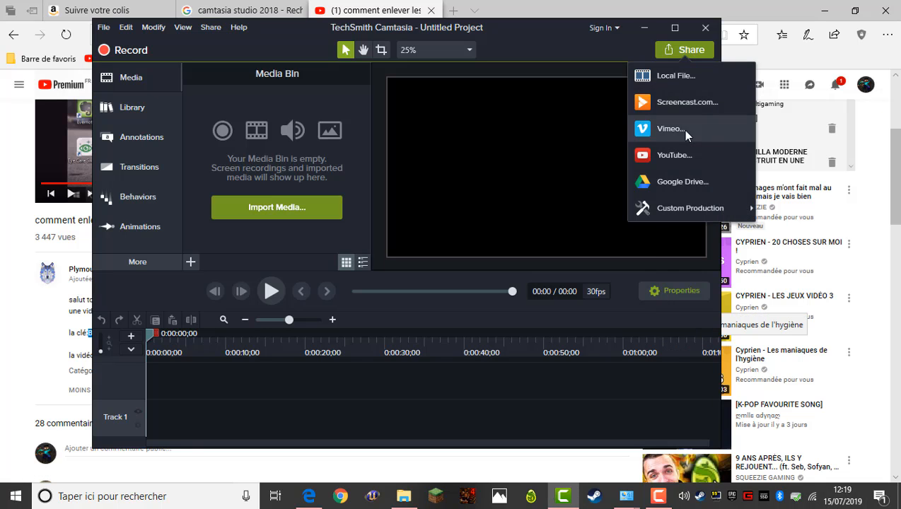
left_click(680, 155)
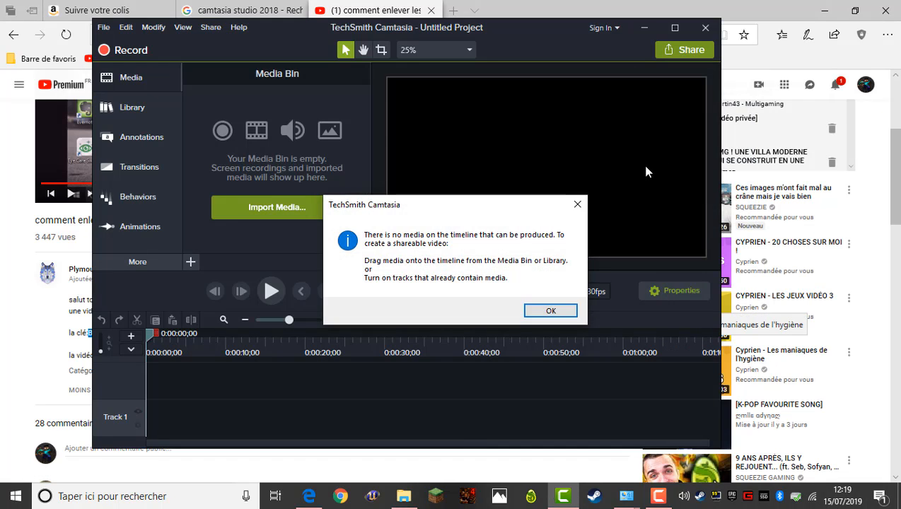
left_click(549, 311)
left_click(698, 51)
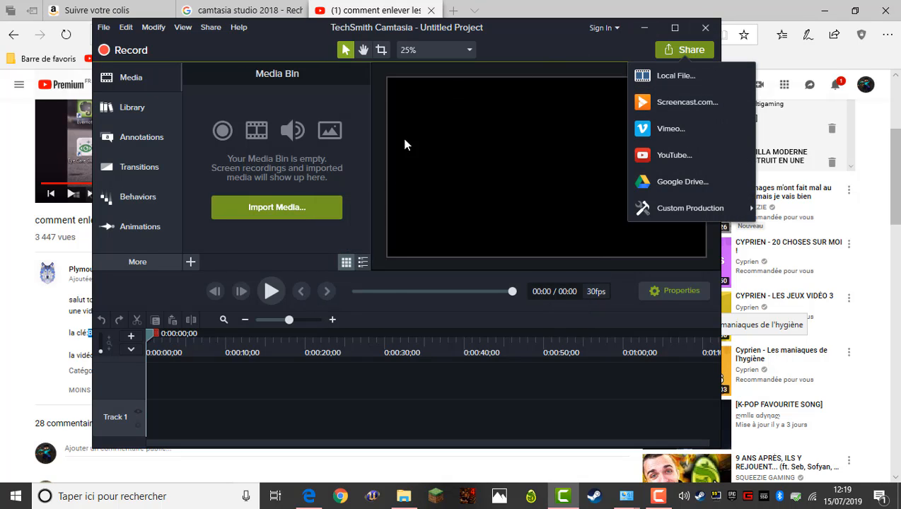
left_click(375, 226)
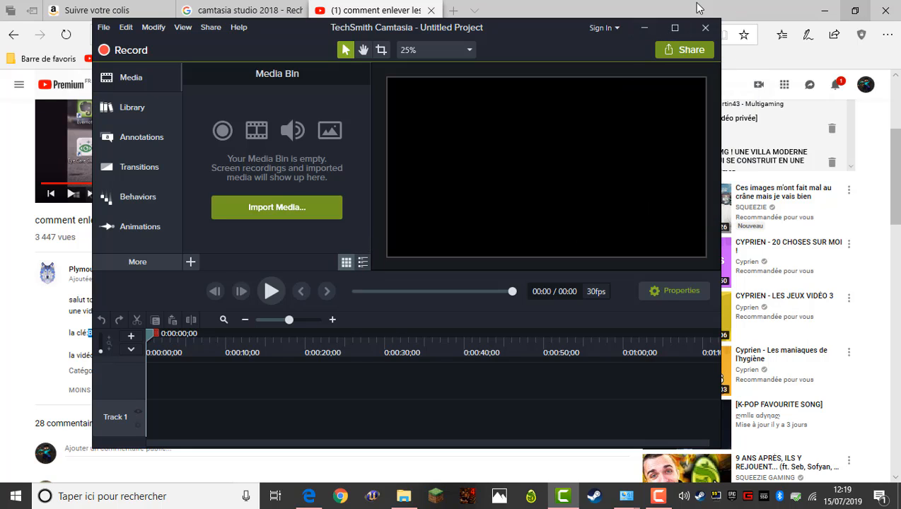
left_click(662, 47)
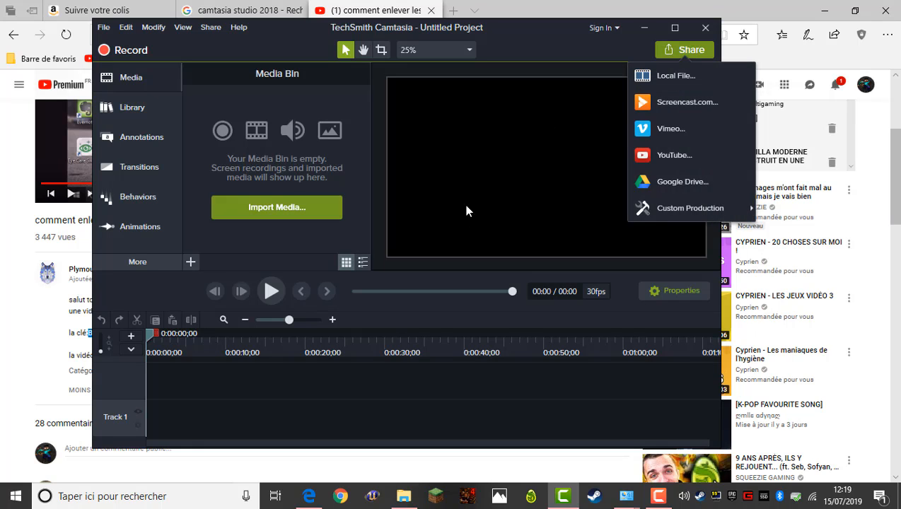
left_click(381, 236)
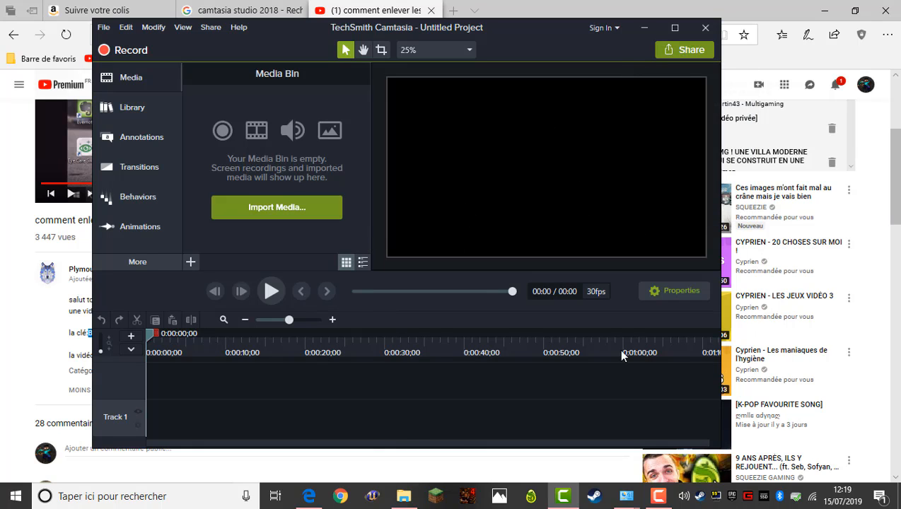
Return to the YouTube tutorial, replay its part on key validation and uploading to YouTube, pause it and minimise the browser
left_click(644, 27)
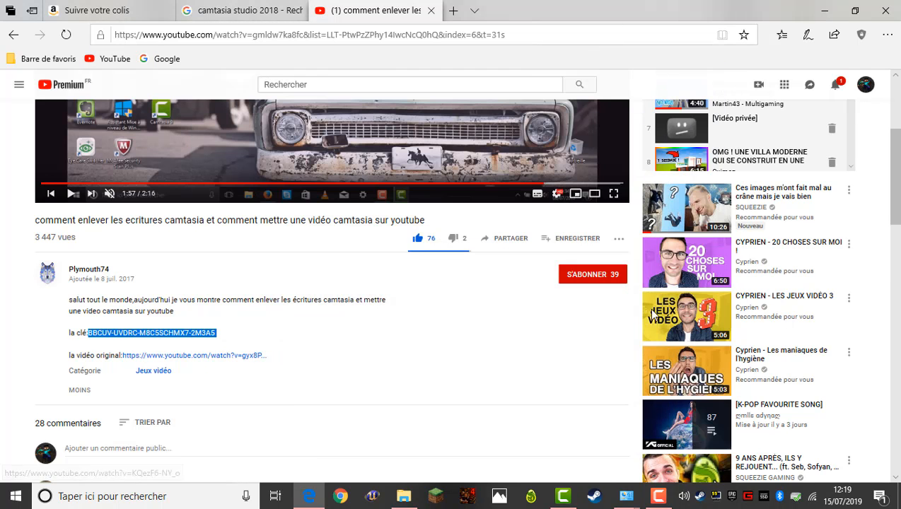
scroll(608, 177, "up", 3)
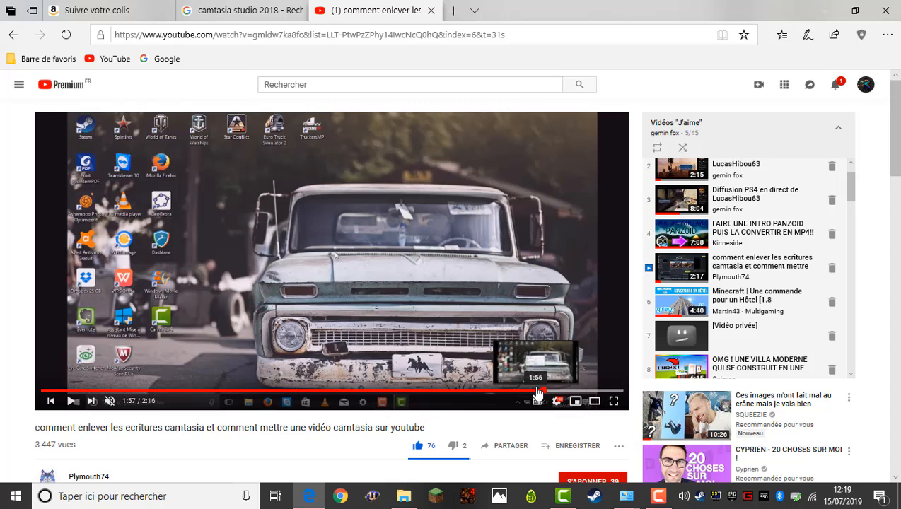
left_click_drag(315, 392, 248, 408)
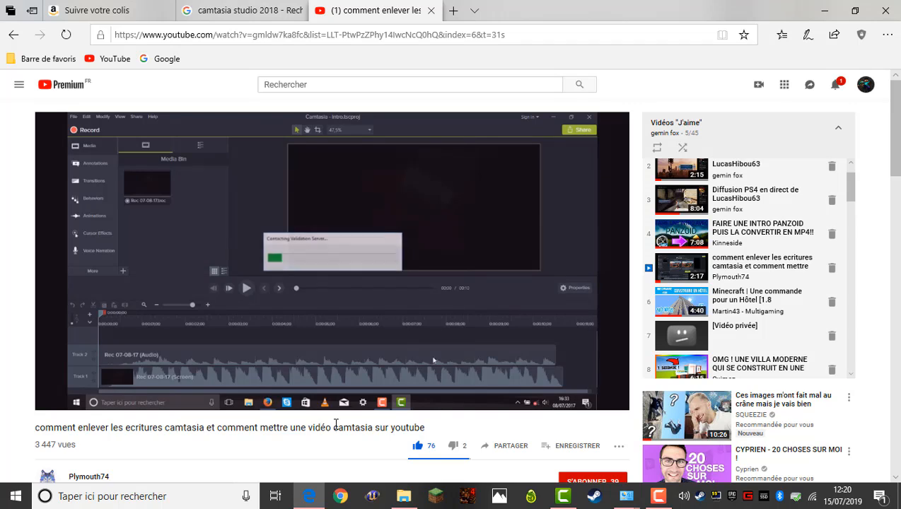
mouse_move(349, 392)
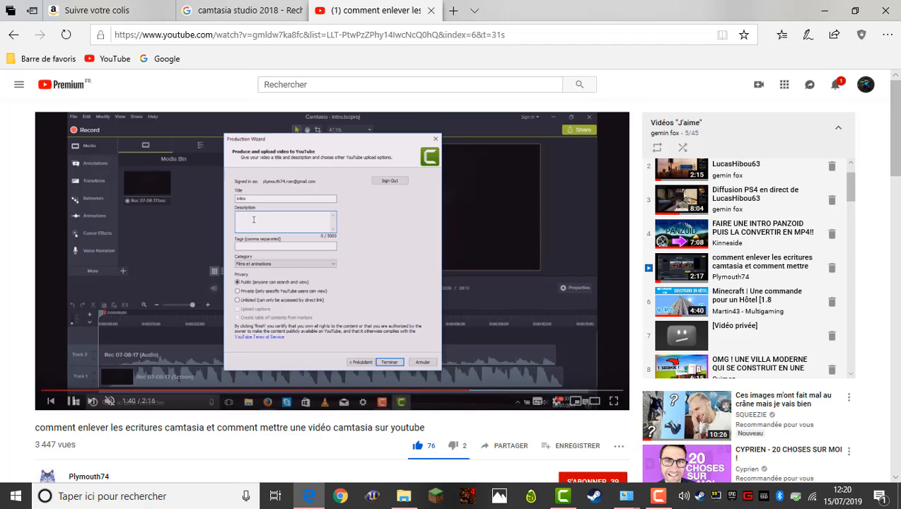
mouse_move(212, 6)
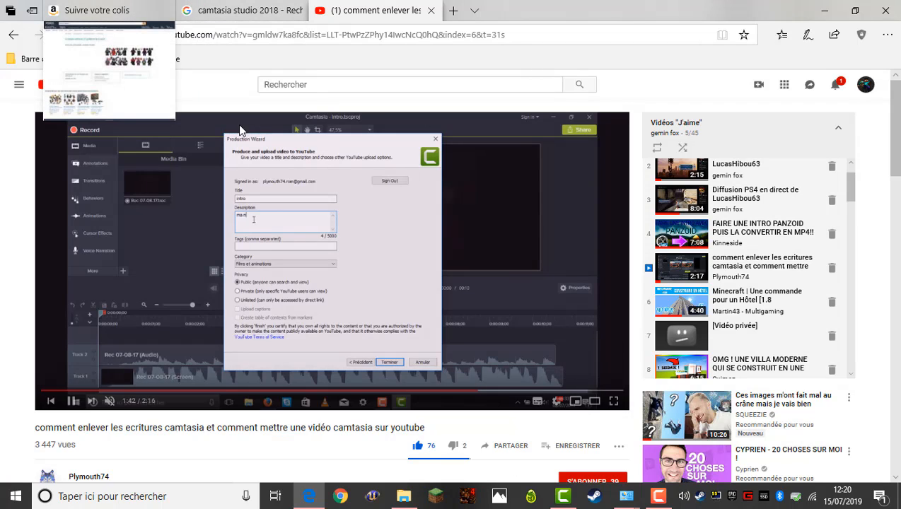
left_click(376, 188)
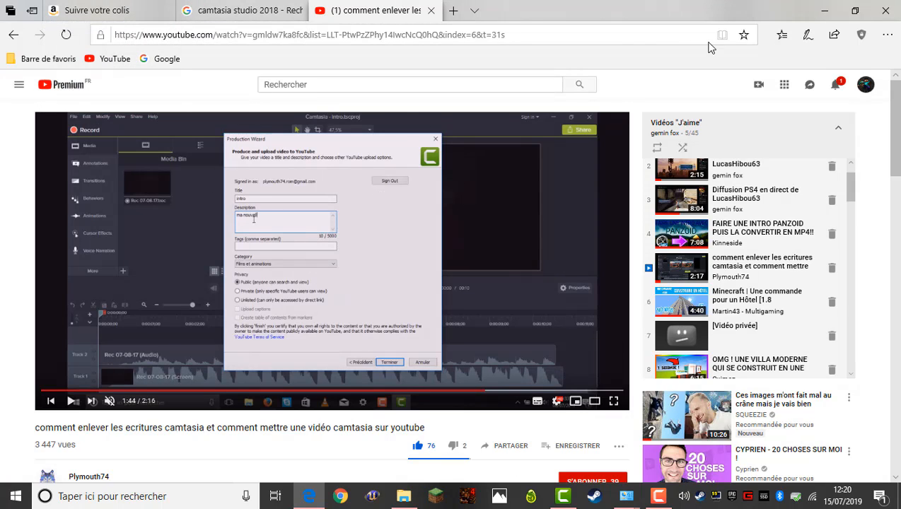
left_click(825, 10)
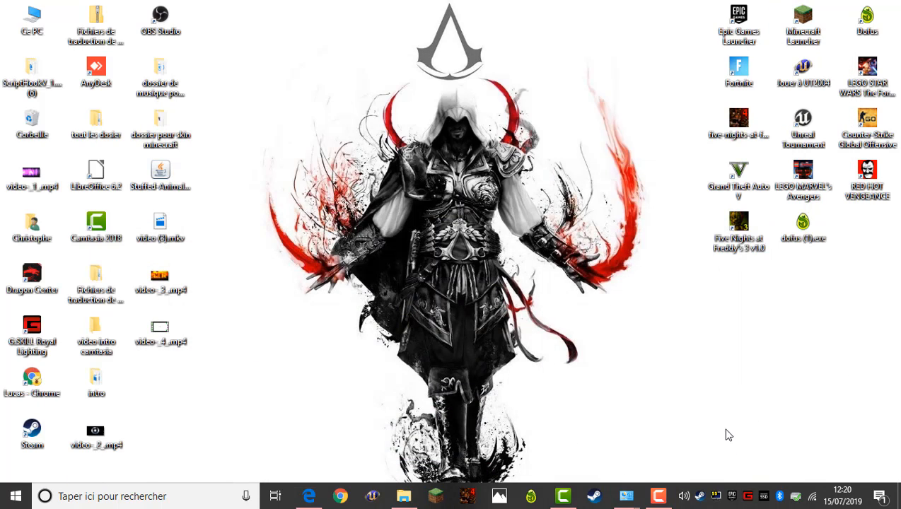
left_click(657, 496)
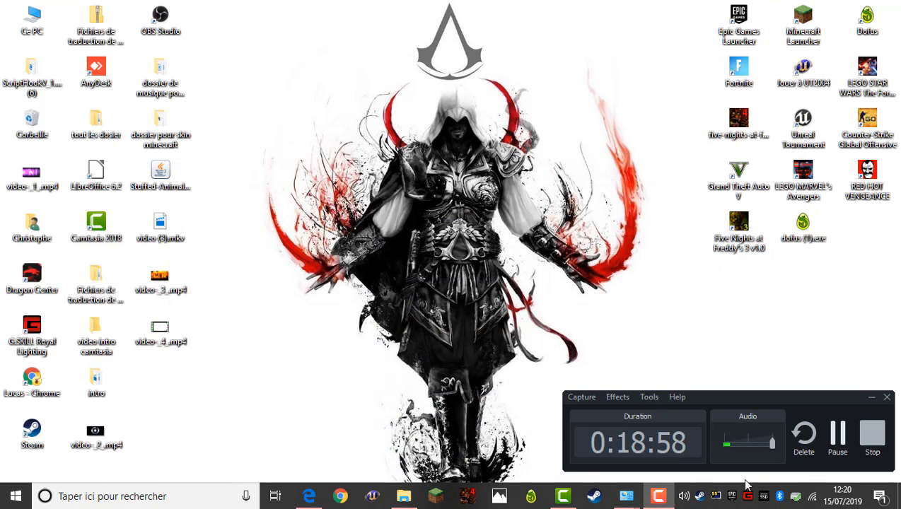
left_click(660, 495)
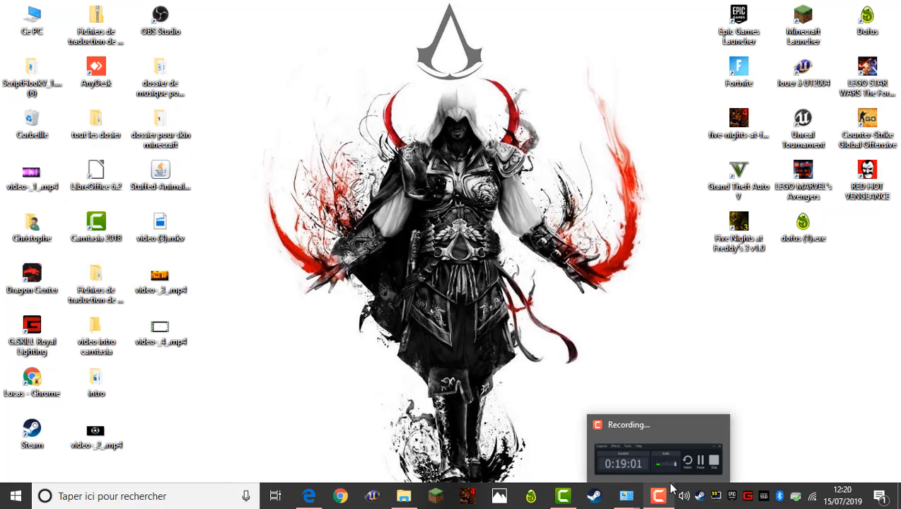
left_click(309, 495)
left_click(834, 7)
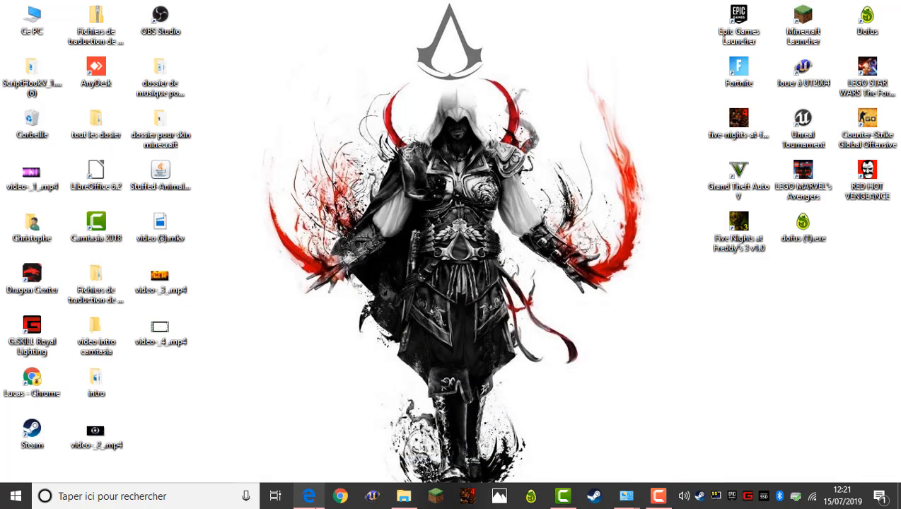
mouse_move(309, 495)
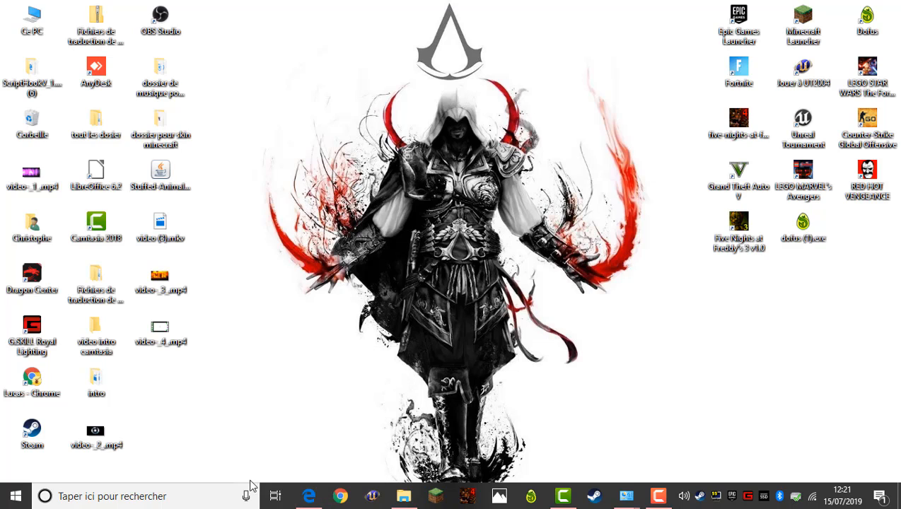
Bring up the Camtasia recorder and stop the running screen recording
left_click(658, 495)
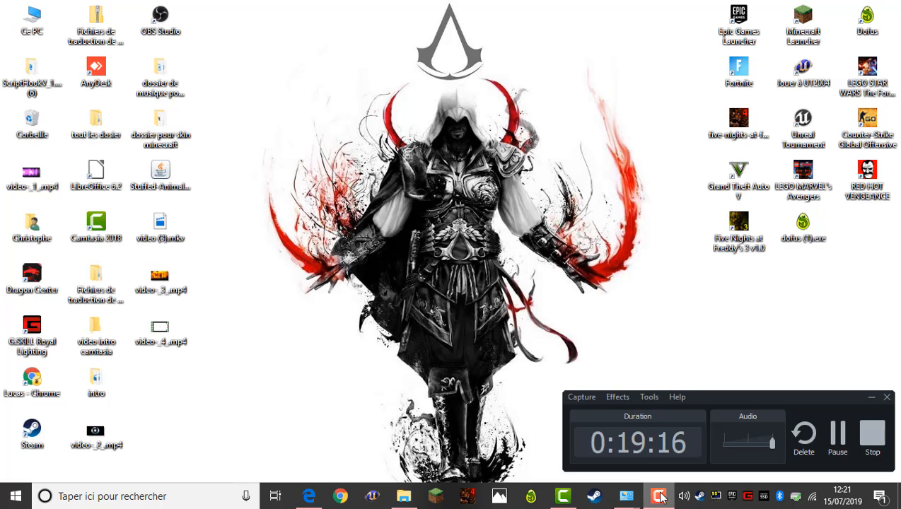
left_click(871, 429)
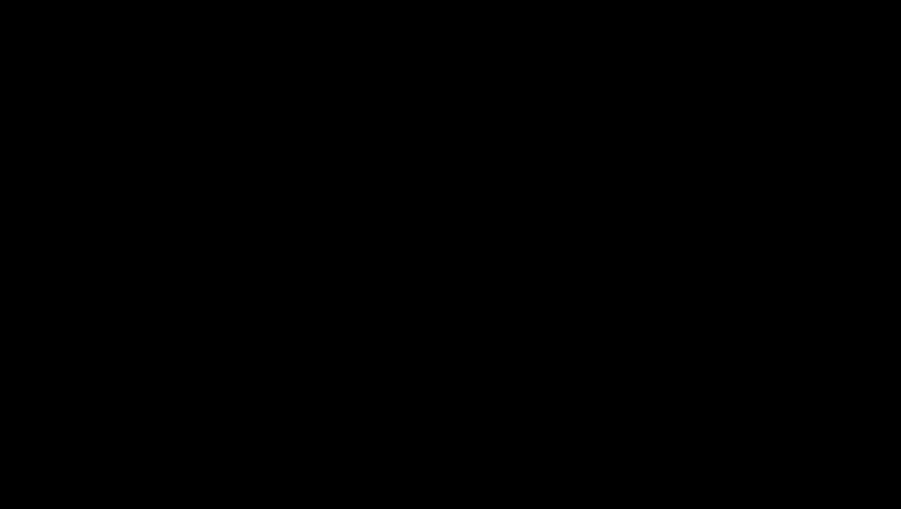